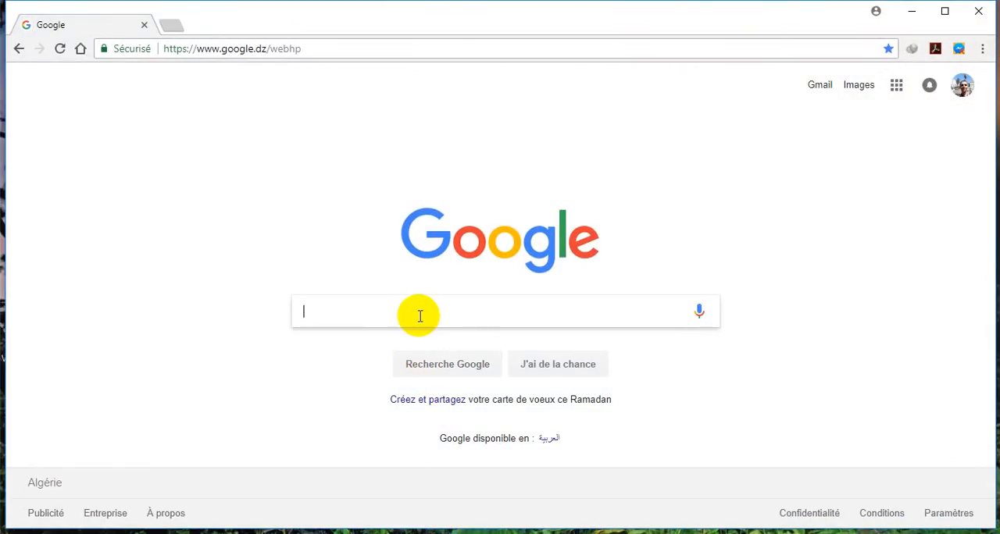
Search Google for "dlg dz" and open the DLG website from the results
click(419, 315)
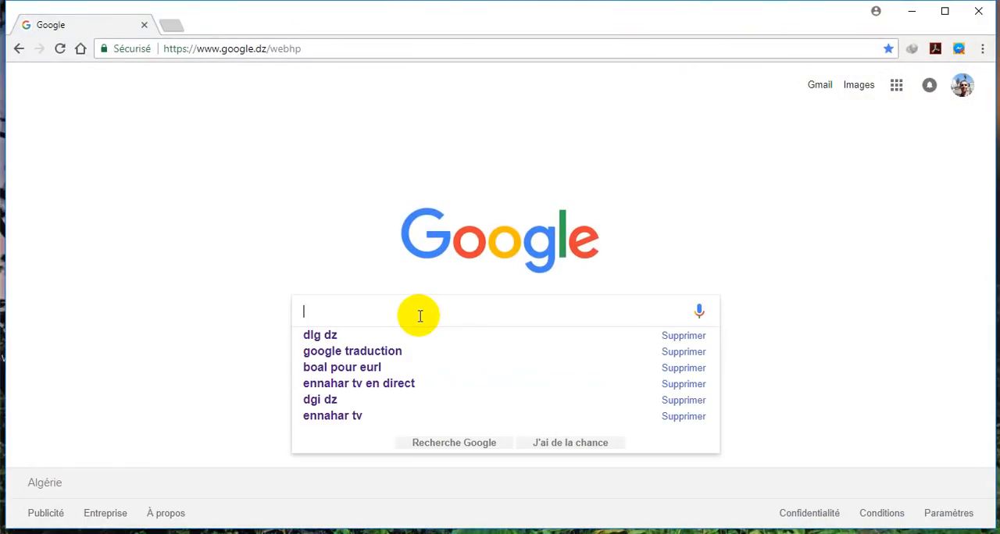
text(dlg)
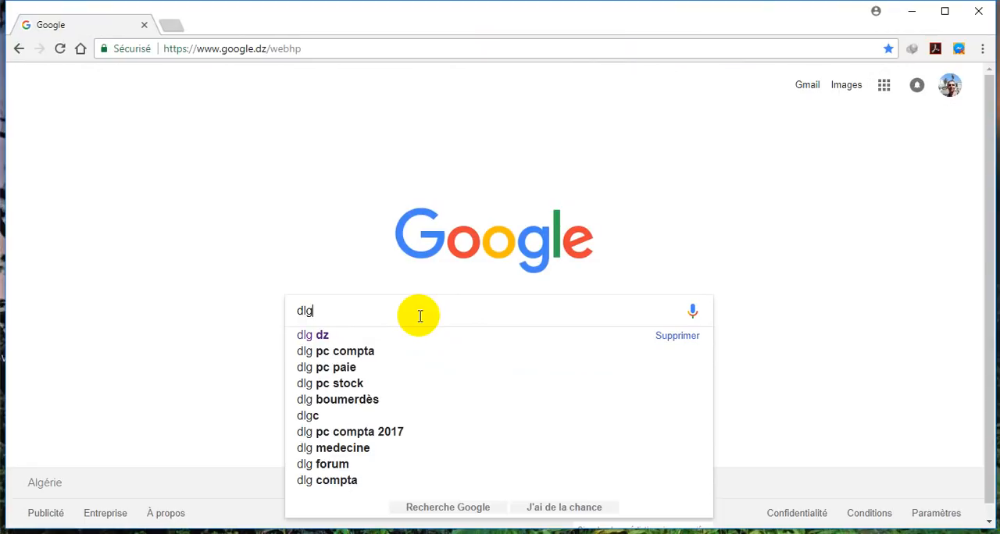
text( dz)
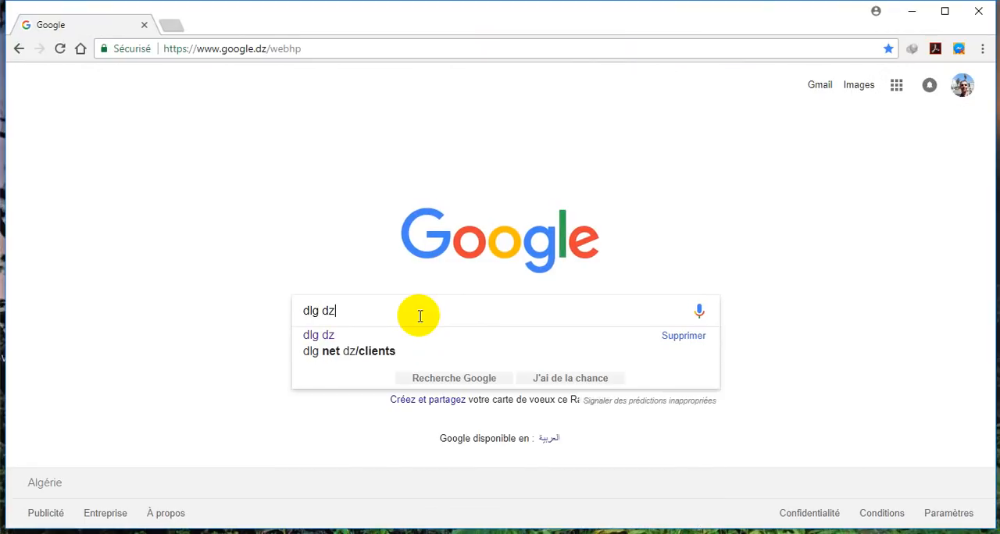
click(348, 338)
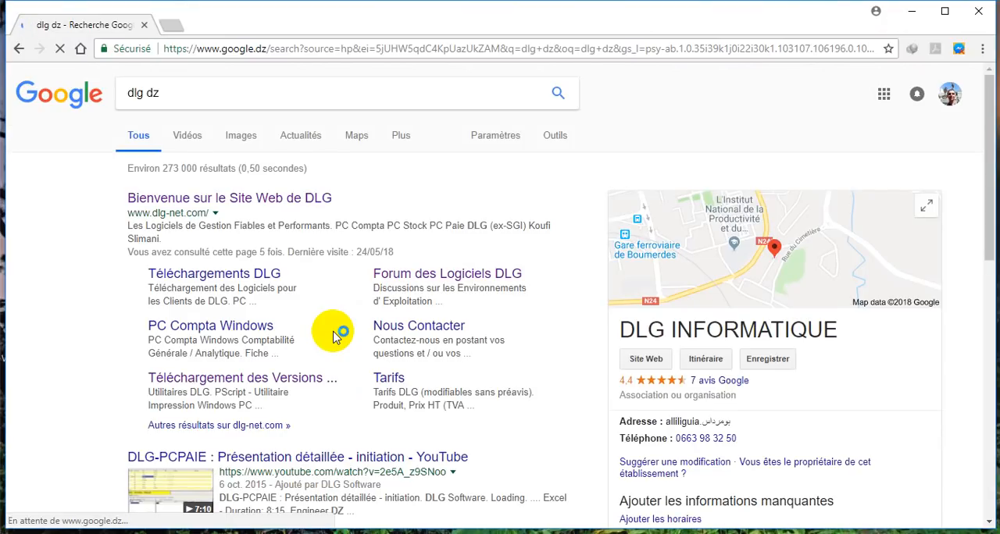
click(285, 204)
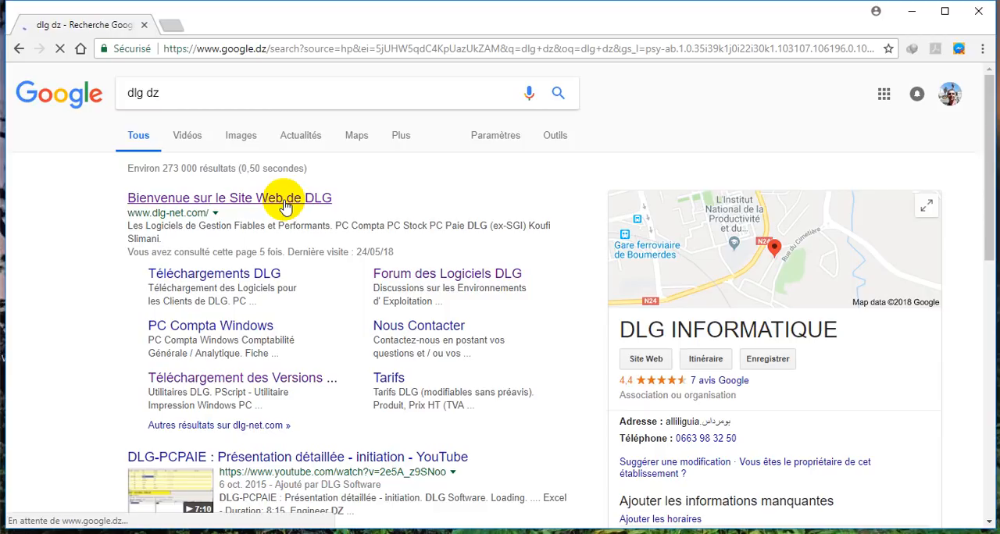
click(288, 204)
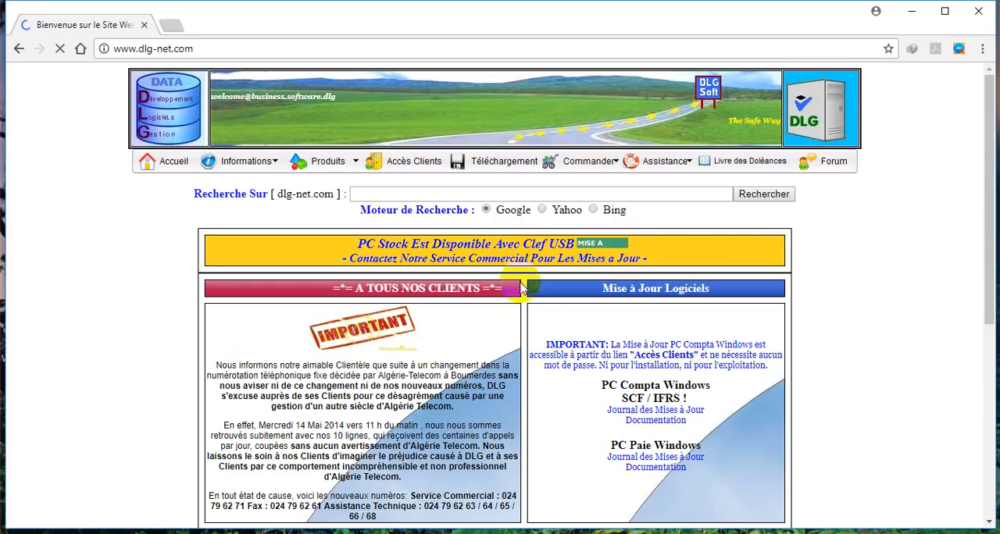
Open the DLG site's Accès Clients page and continue through its "Cliquez ICI" link to the update downloads
click(415, 163)
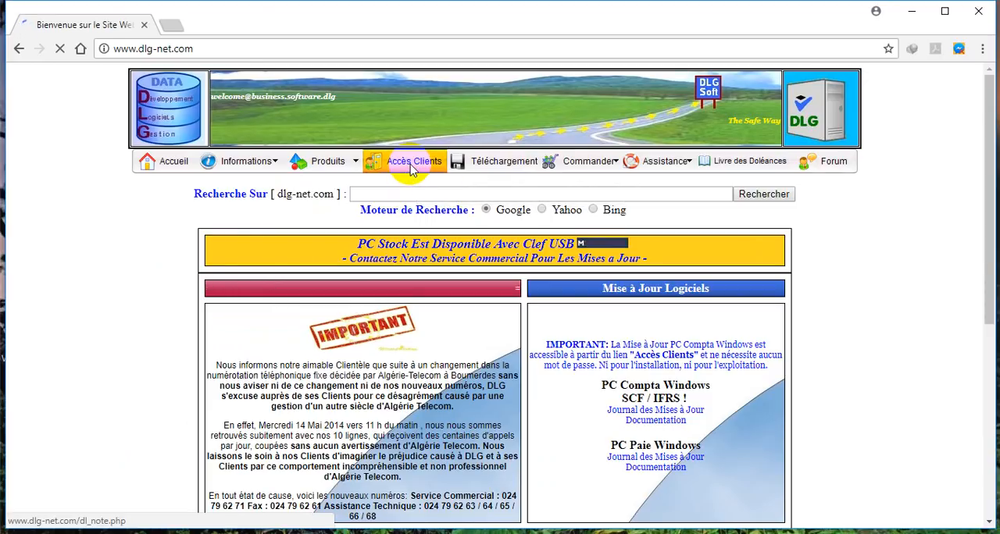
scroll(412, 166, down, 2)
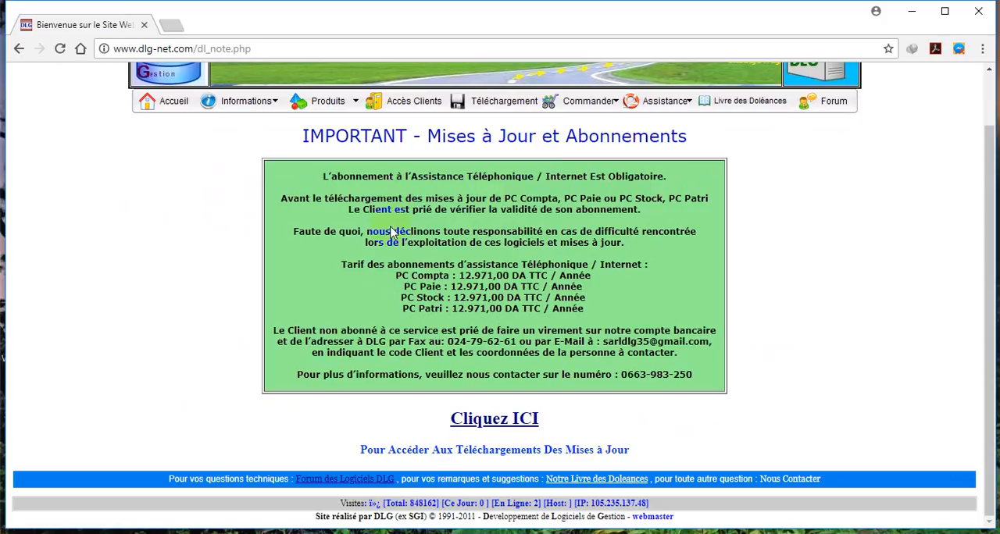
scroll(575, 374, up, 1)
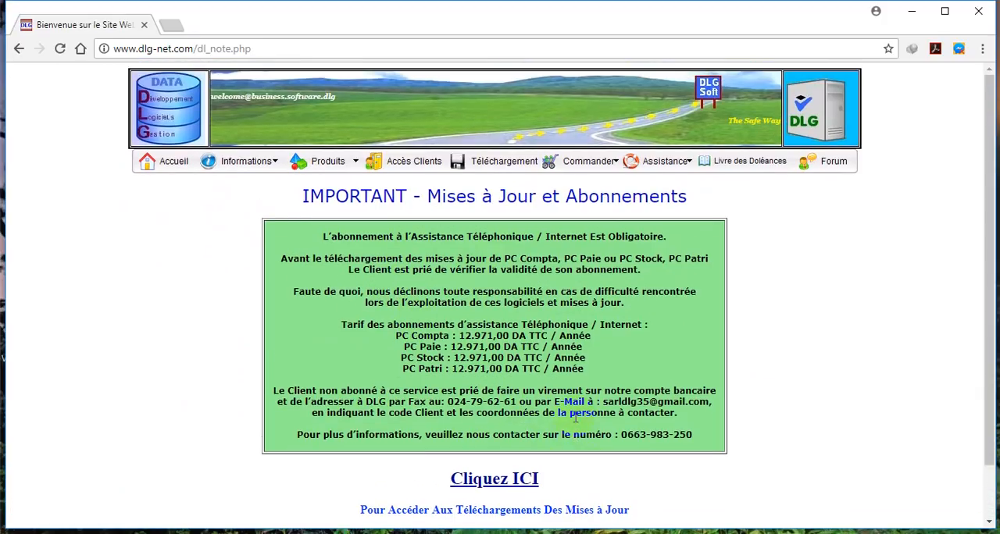
click(492, 480)
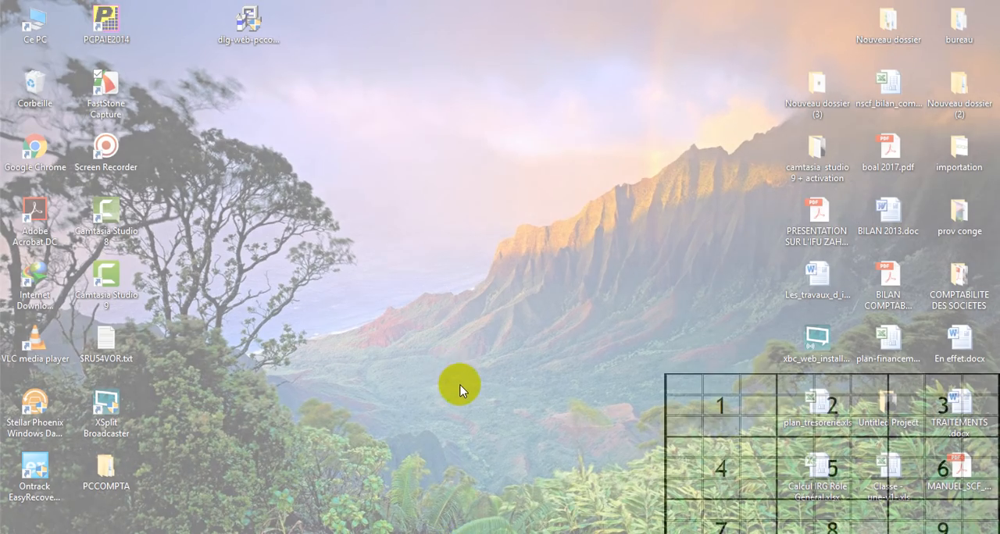
Open a new browser window, search Google for "dlg dz" and open the DLG website from the results
click(460, 386)
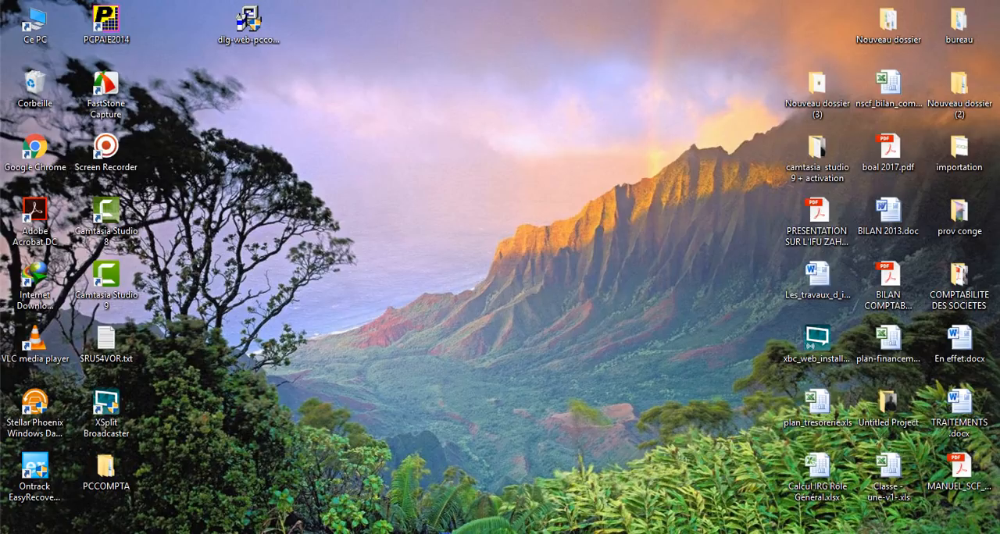
click(453, 527)
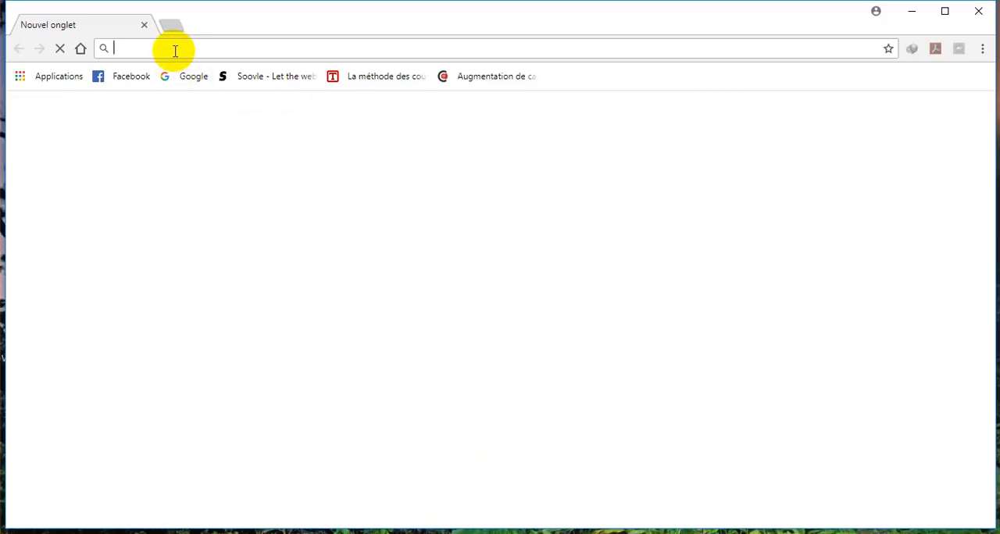
click(187, 76)
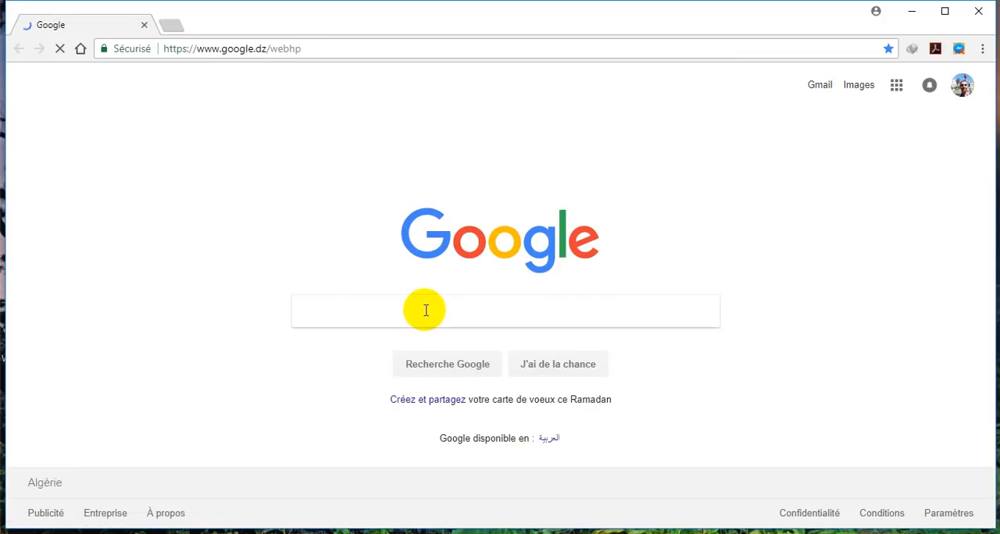
text(dl)
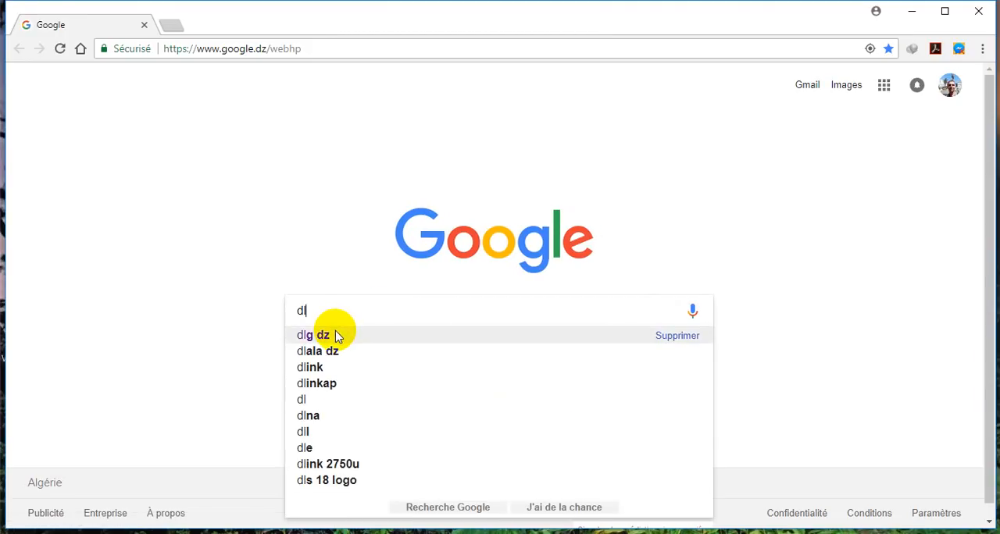
click(335, 335)
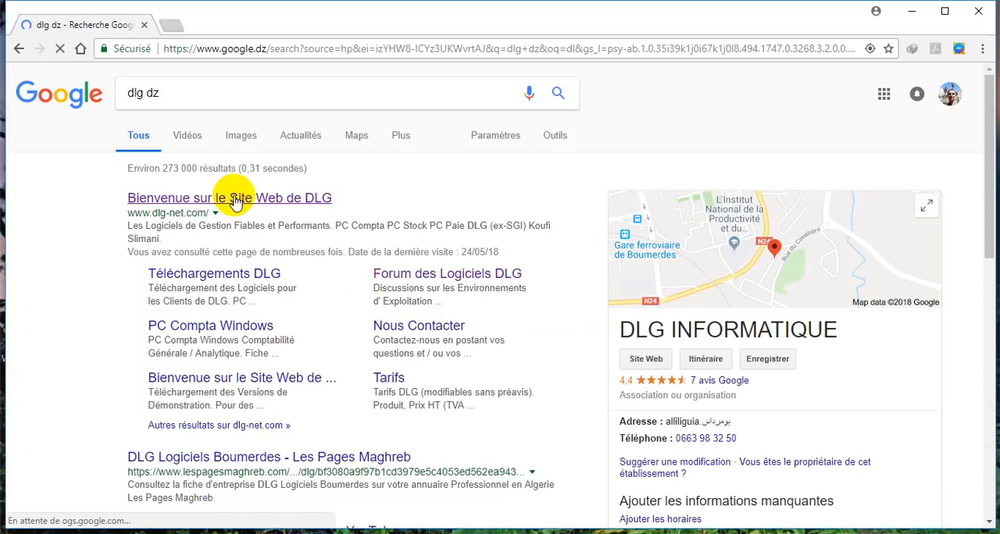
click(235, 200)
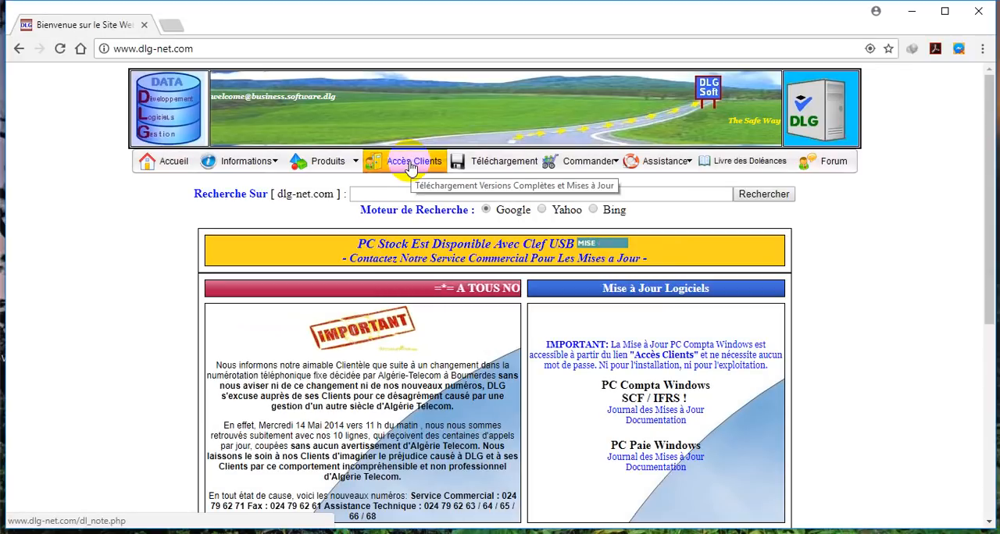
Reach the client downloads list through Accès Clients and request the PC Compta Windows download, cancelling the duplicate-download dialog
click(410, 167)
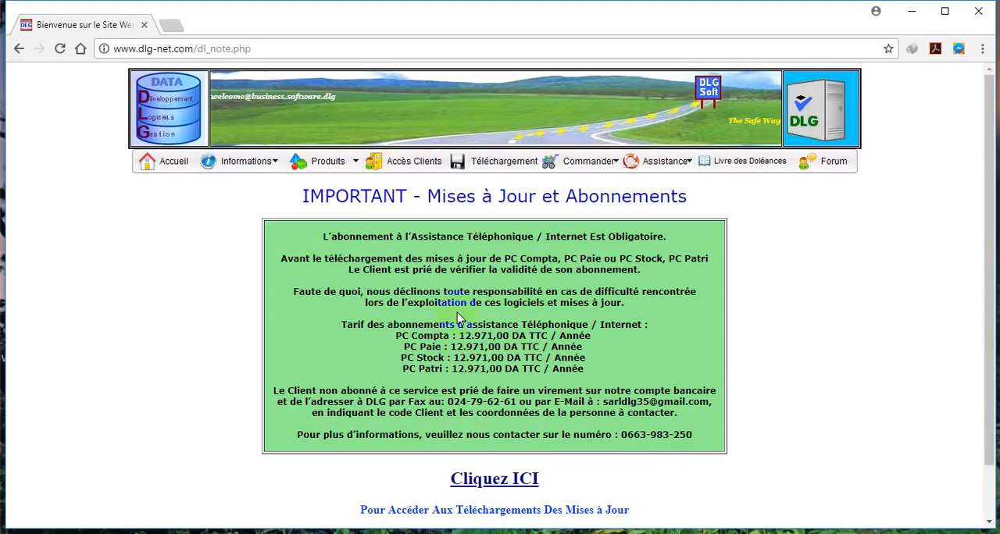
click(503, 483)
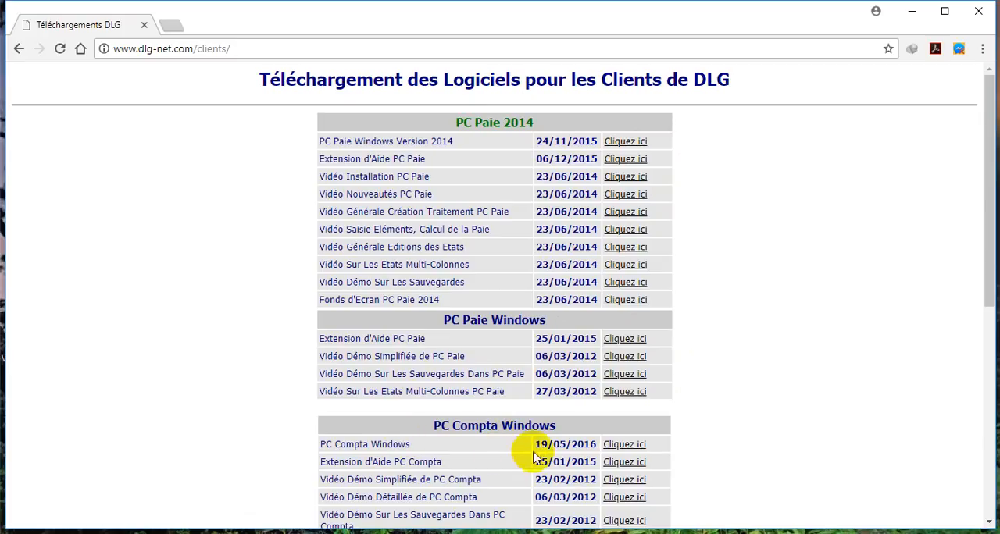
scroll(547, 447, down, 3)
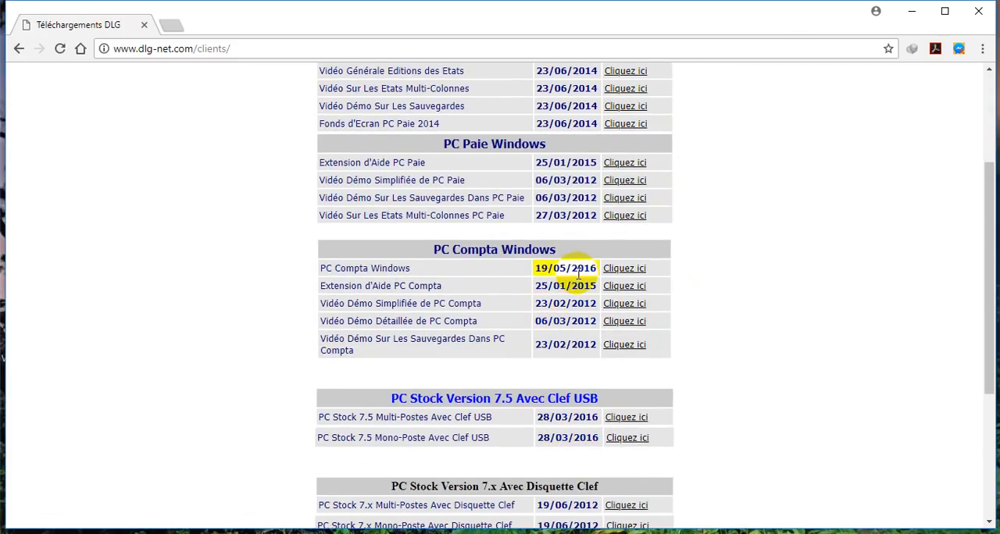
scroll(628, 270, down, 3)
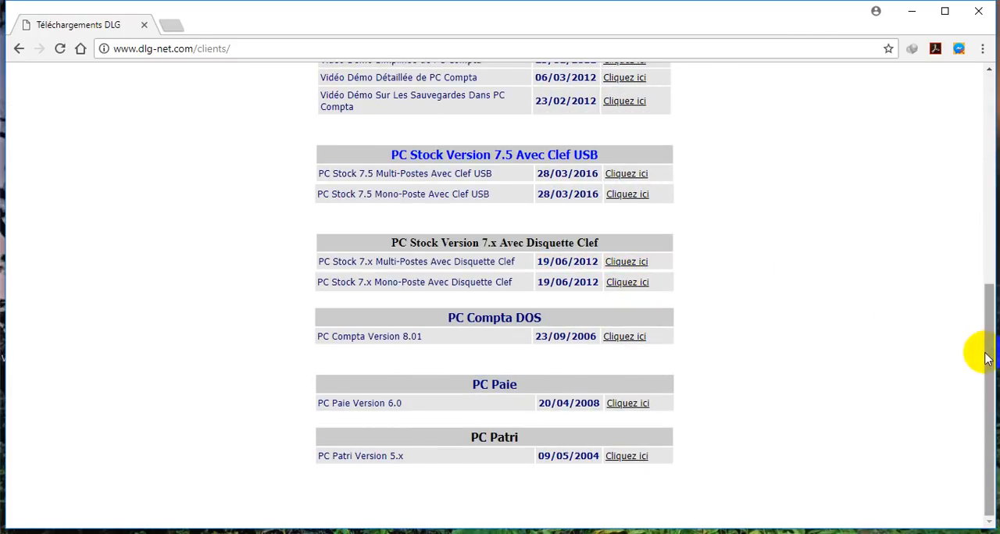
drag(982, 361, 966, 306)
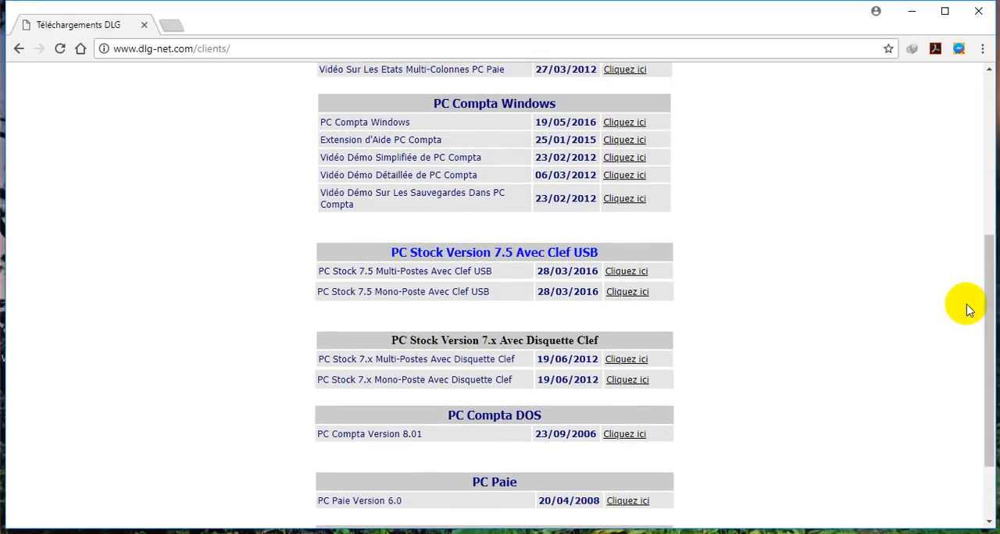
click(629, 123)
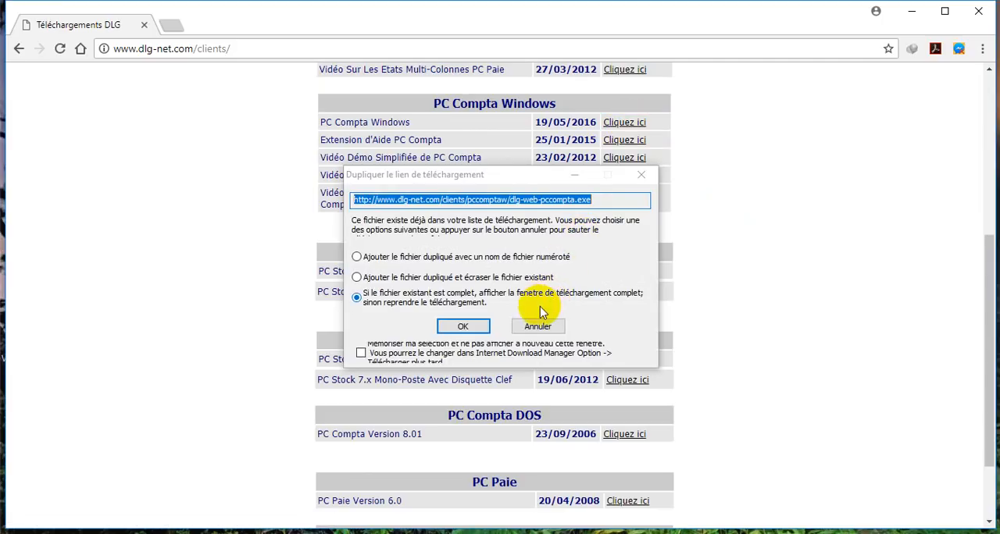
click(545, 330)
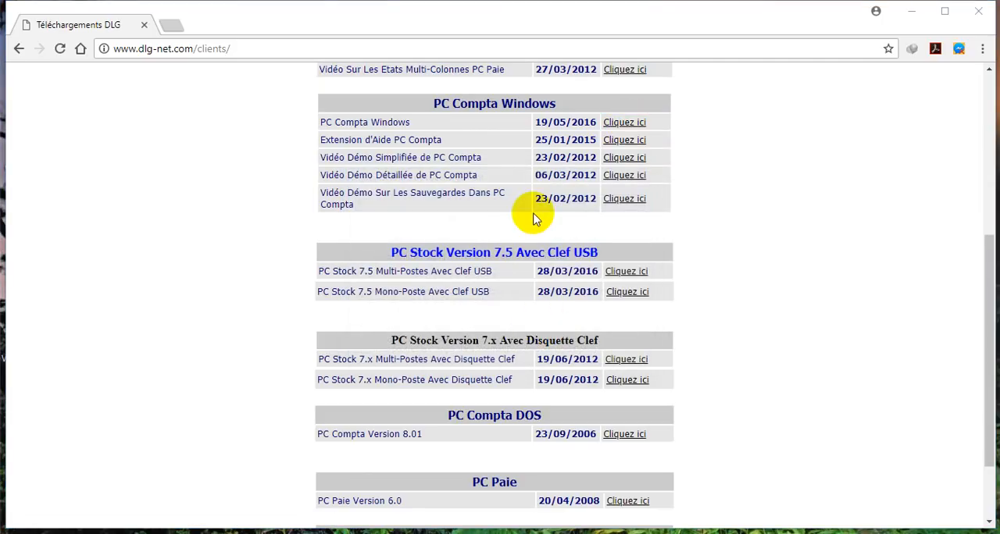
Run dlg-web-pccompta.exe from the desktop and start installing PCCOMPTA Windows into C:\Program Files (x86)\DLG\PCCOMPTA
click(911, 11)
click(257, 27)
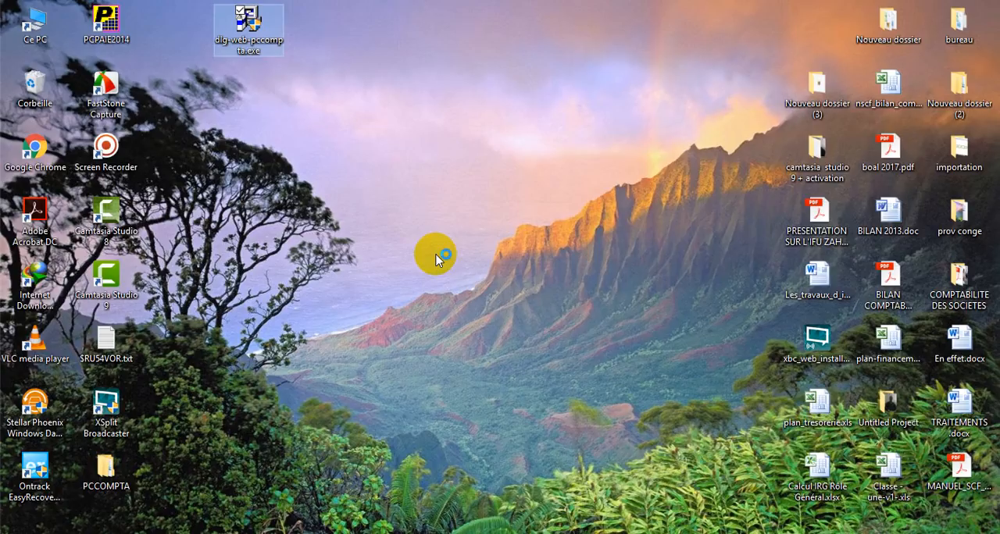
click(435, 260)
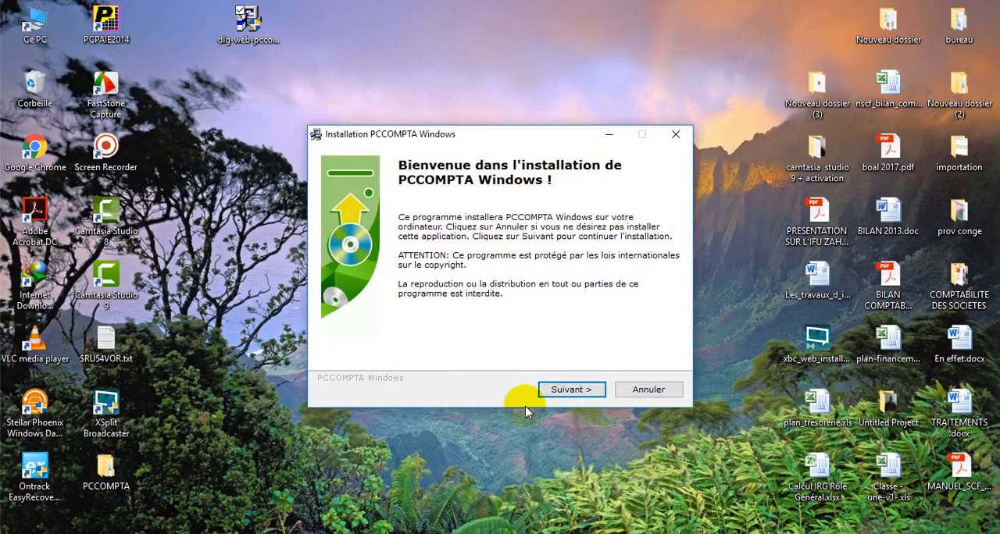
click(569, 389)
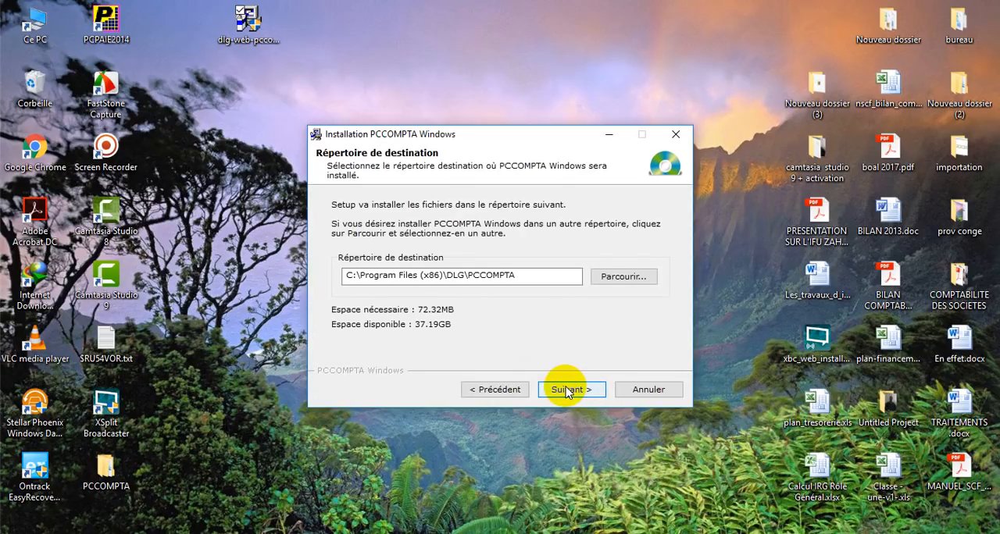
click(567, 388)
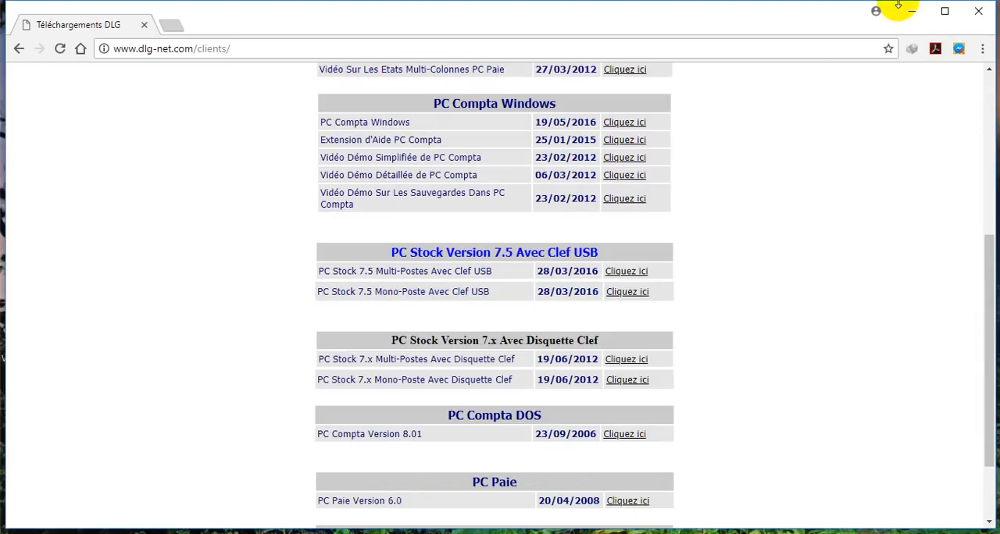
Close the browser window and complete the PCCOMPTA Windows installation wizard
click(978, 12)
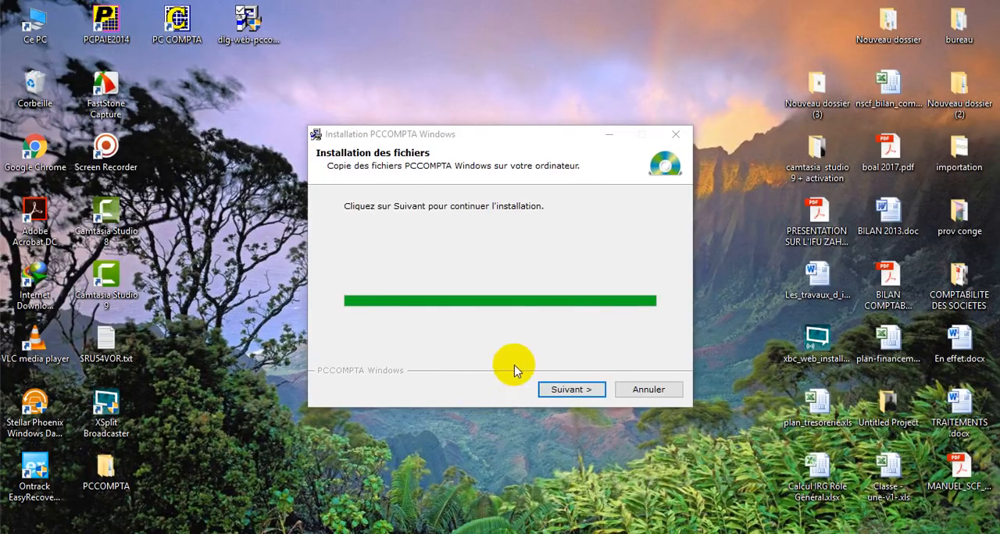
click(571, 390)
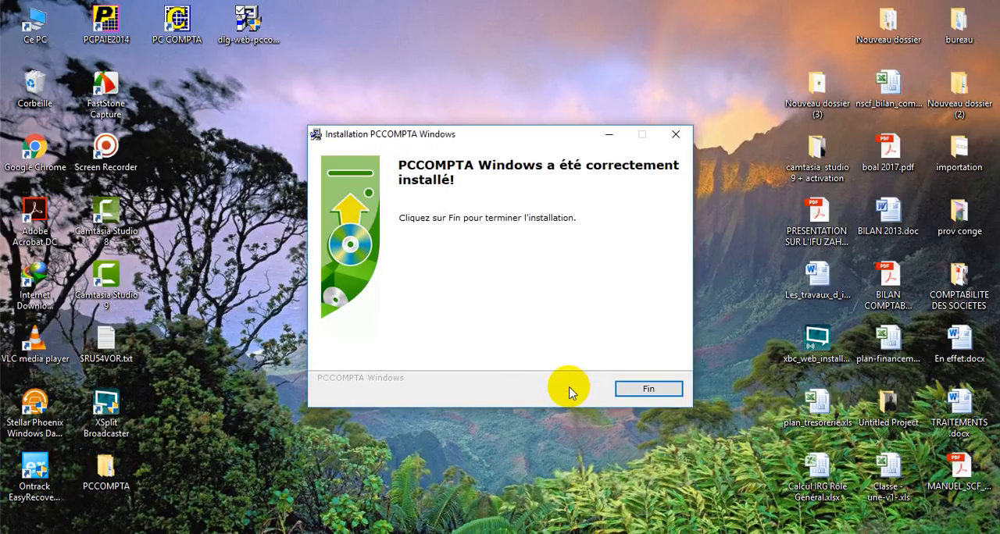
click(632, 389)
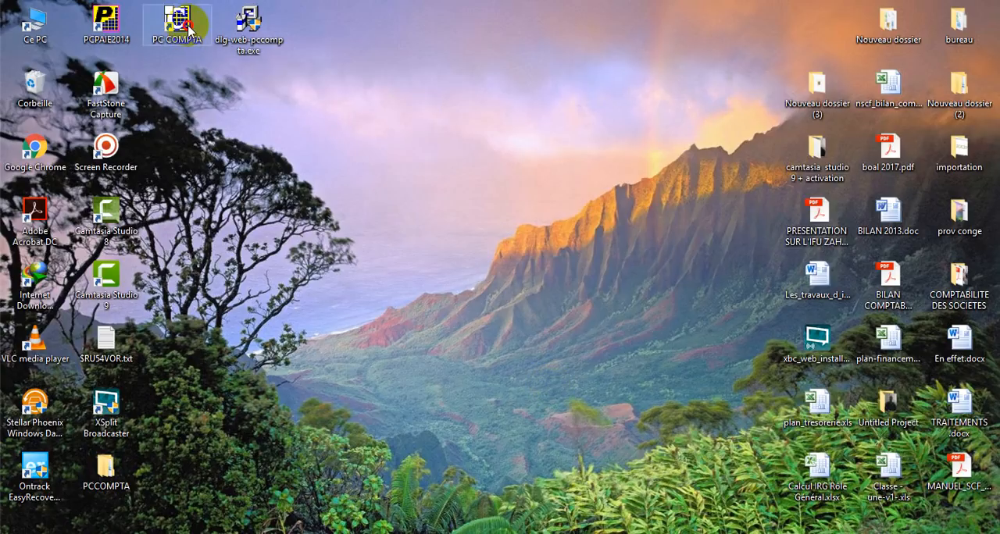
Move the PC COMPTA desktop shortcut beside the Screen Recorder icon and launch the program
drag(178, 27, 201, 155)
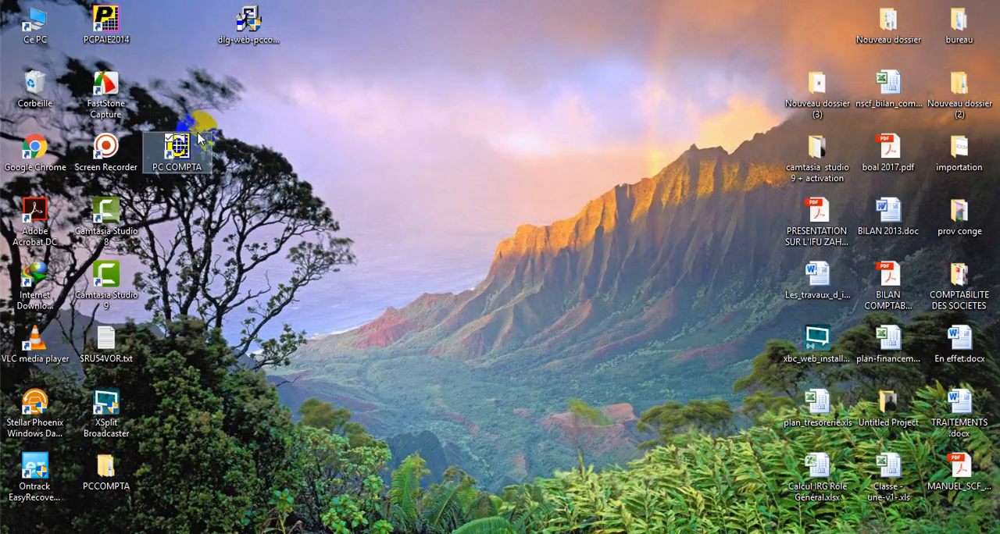
click(262, 150)
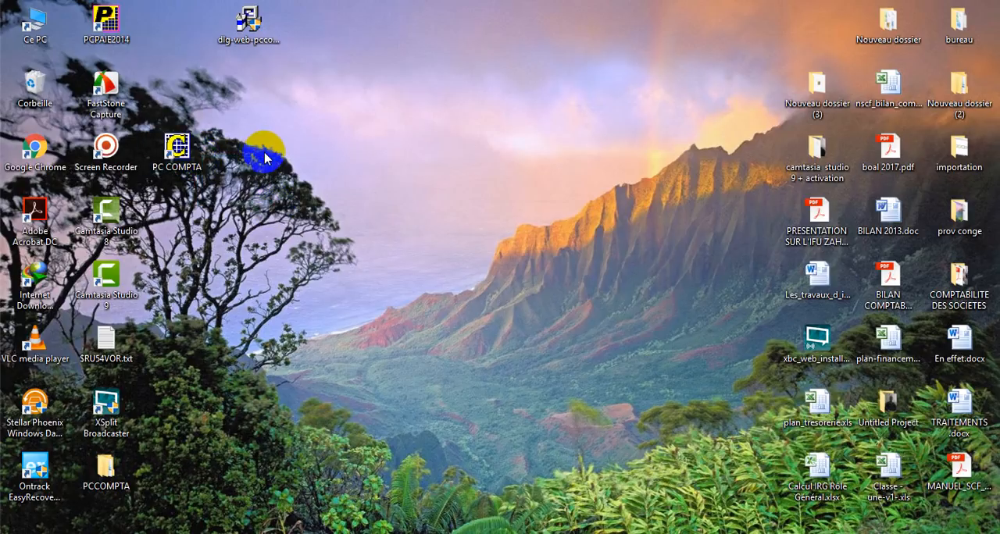
click(184, 146)
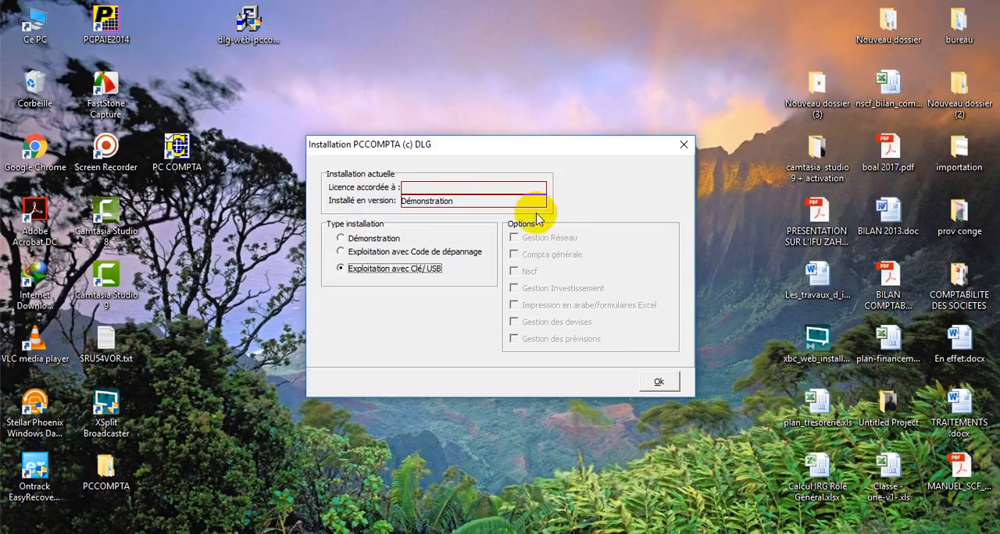
click(342, 252)
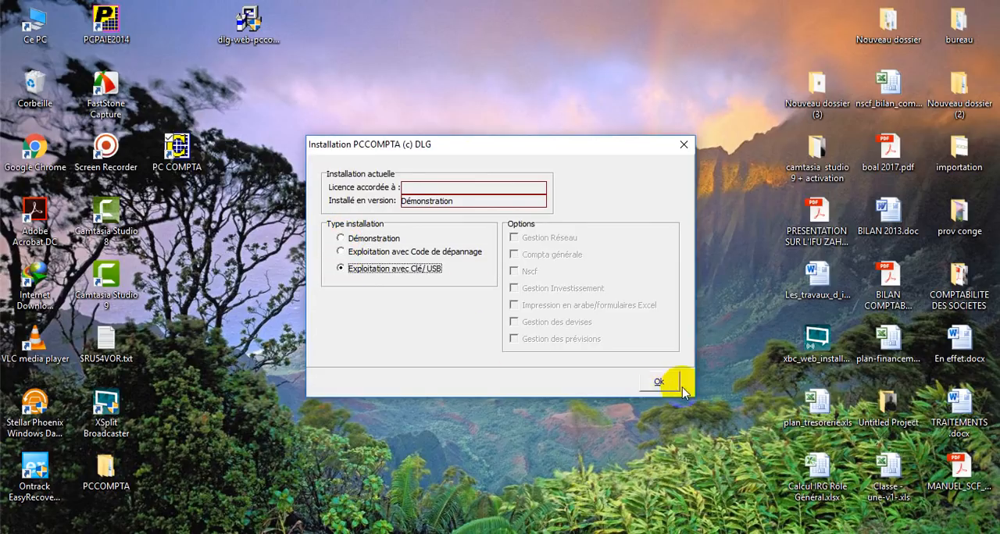
click(568, 384)
click(536, 408)
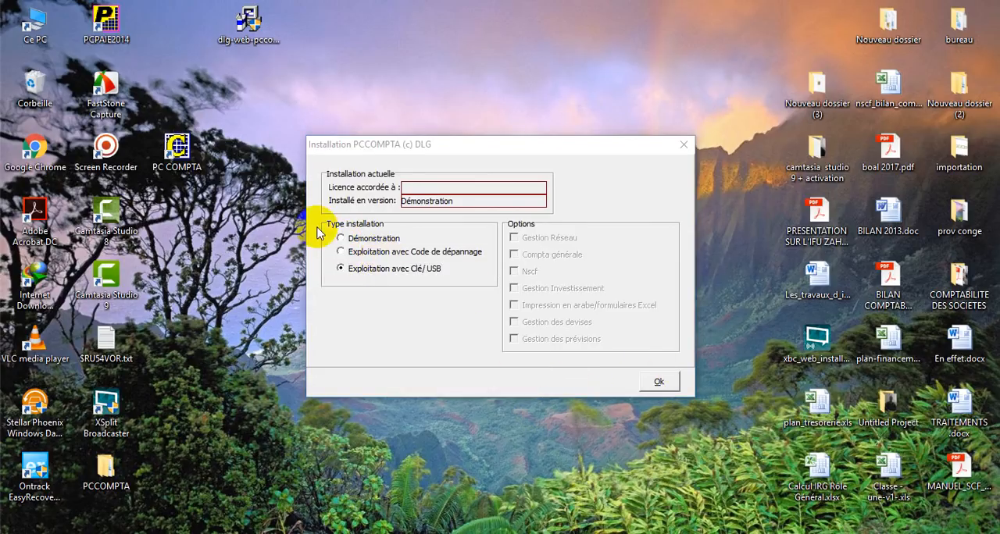
Try to select the Démonstration installation type, and close the PCCOMPTA installation dialog
click(340, 239)
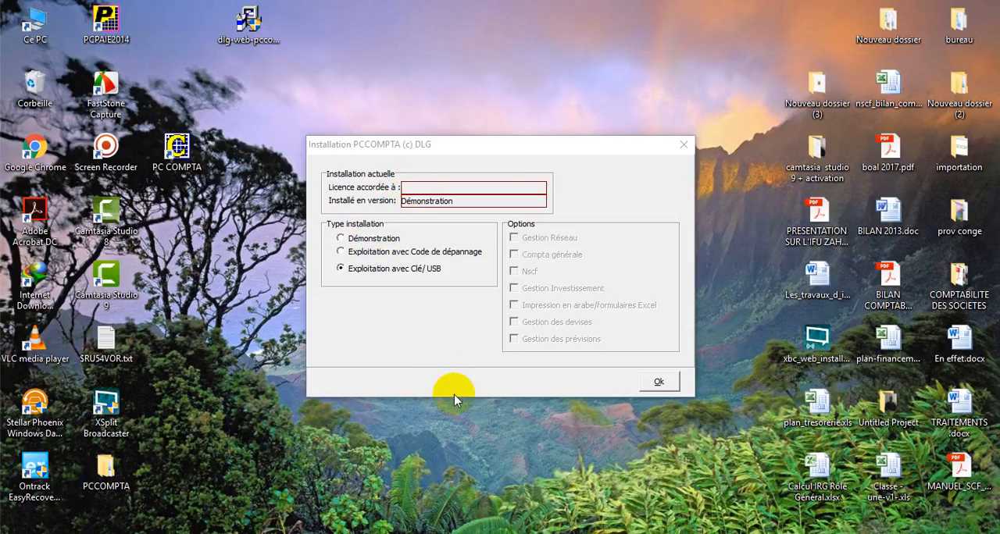
click(341, 239)
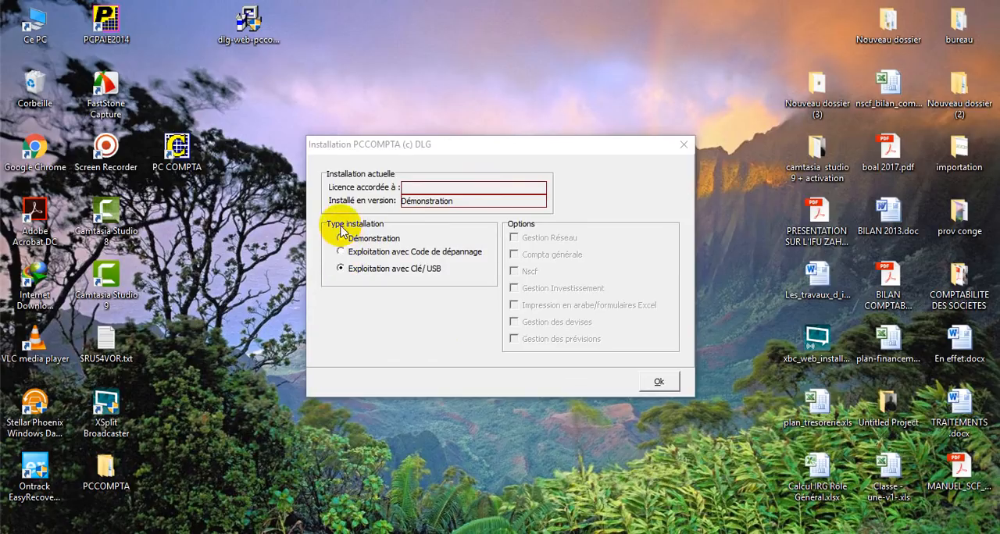
click(683, 145)
click(348, 237)
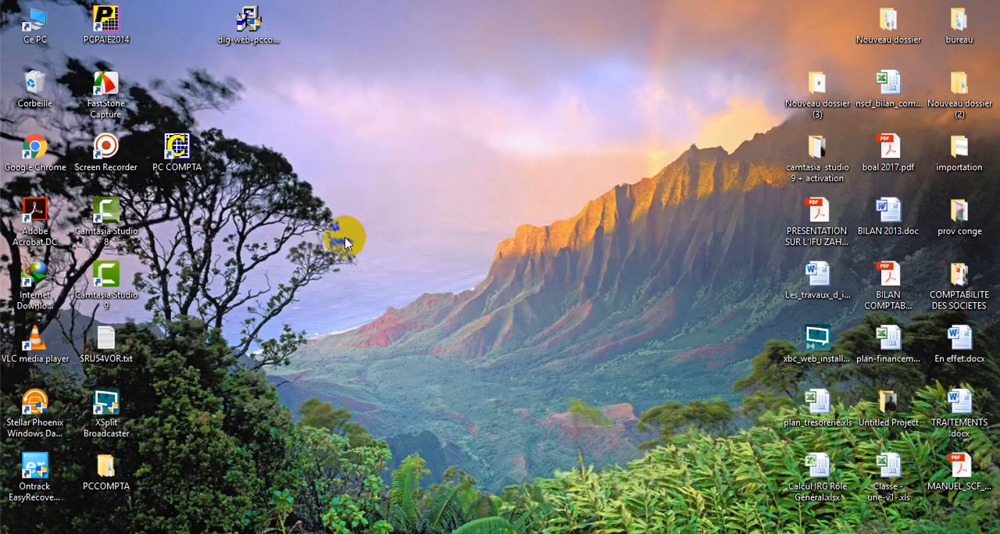
Relaunch PC COMPTA, try to install it as Démonstration without any options, and dismiss the error messages
click(193, 146)
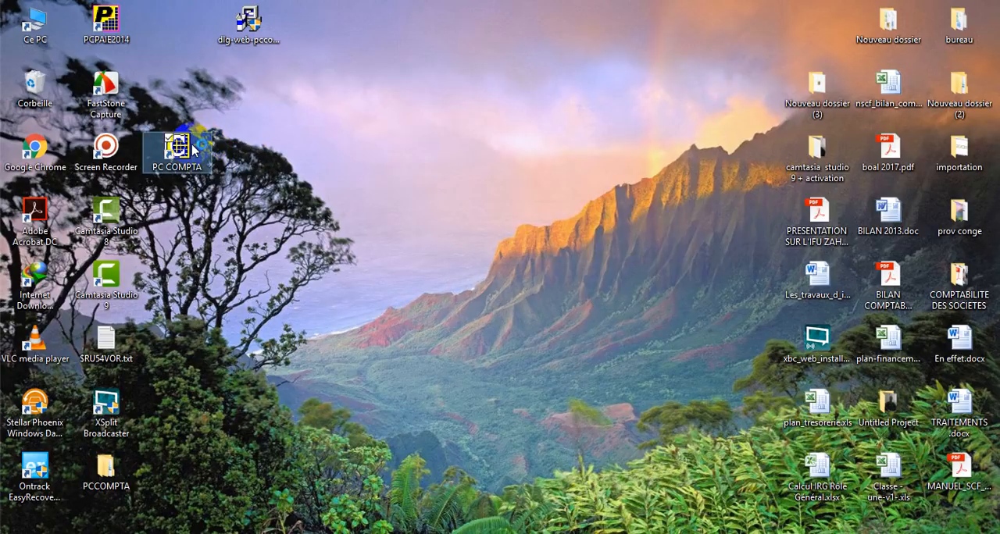
double_click(194, 147)
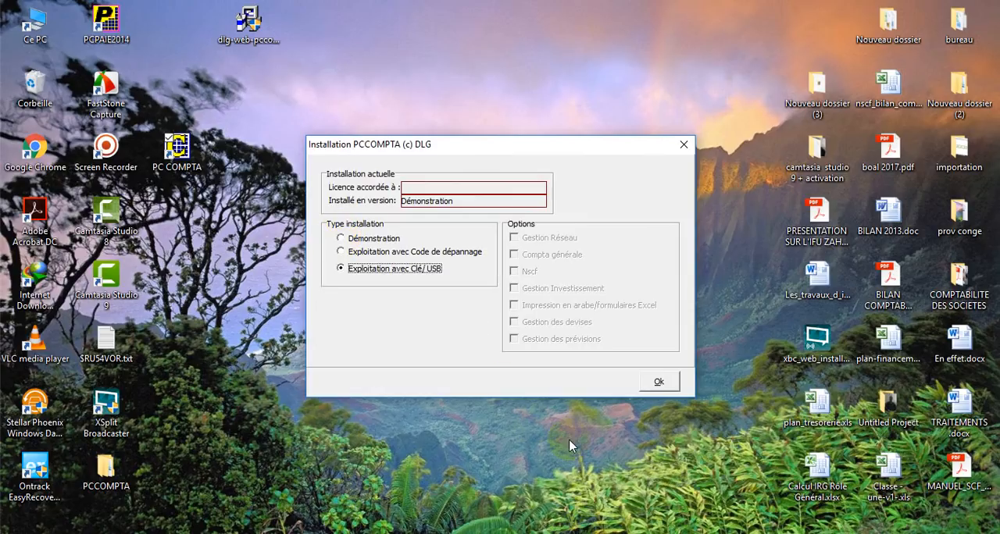
click(341, 238)
click(352, 233)
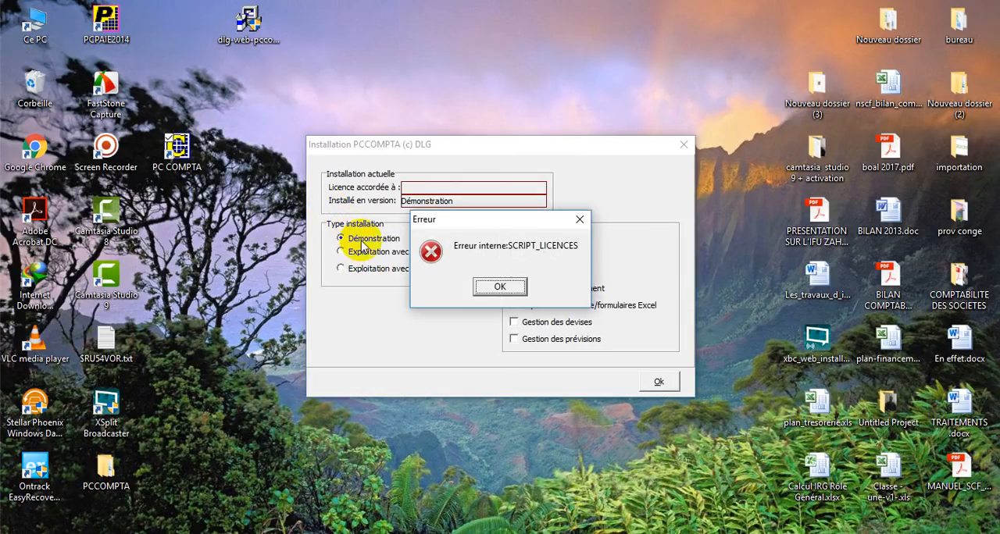
click(579, 219)
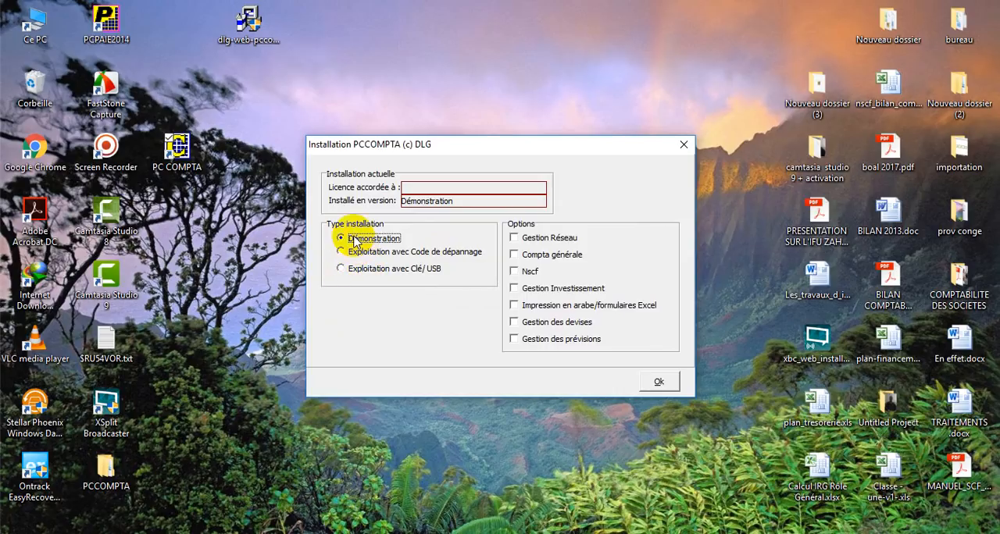
key(Return)
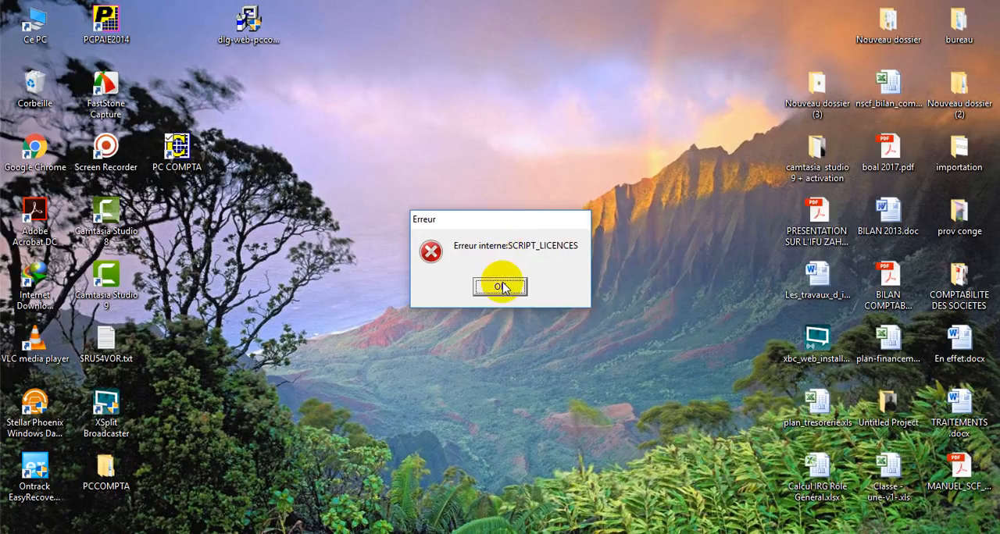
click(501, 286)
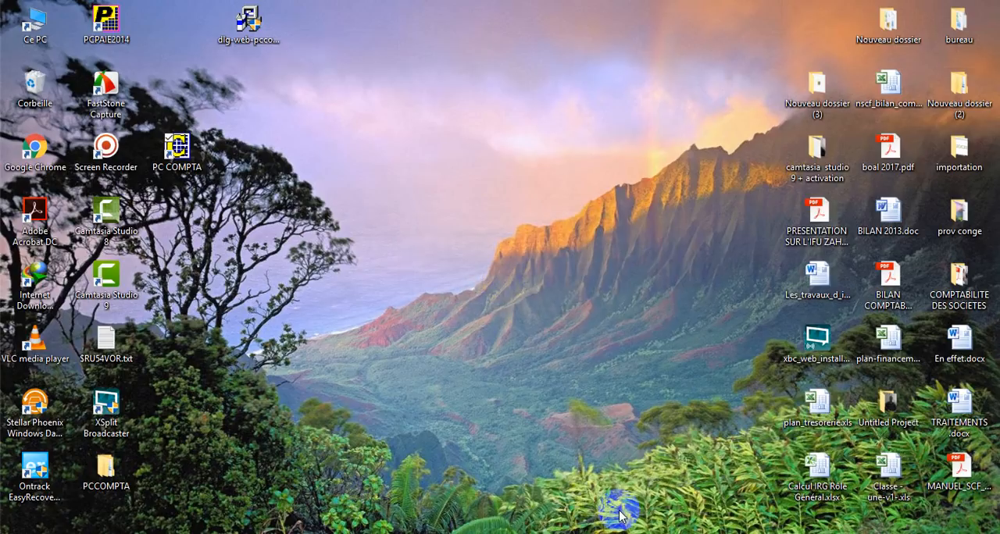
Launch PC COMPTA again and select the Démonstration installation type with every option enabled except Gestion Réseau
double_click(177, 150)
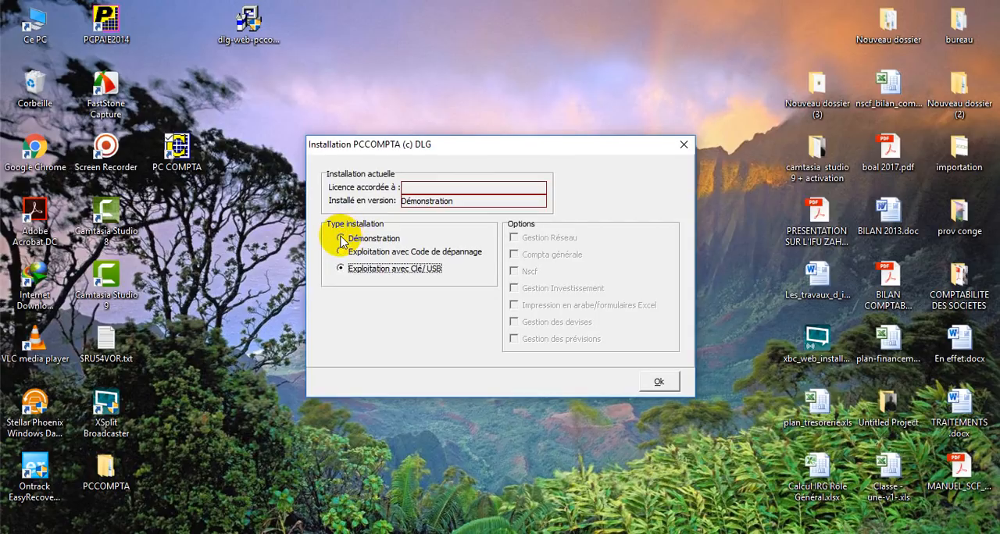
click(342, 240)
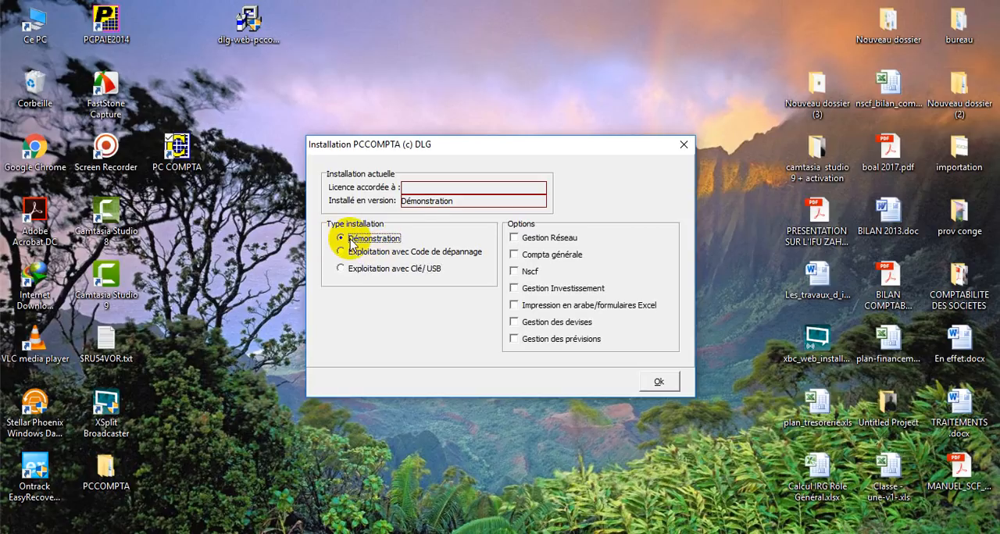
click(514, 256)
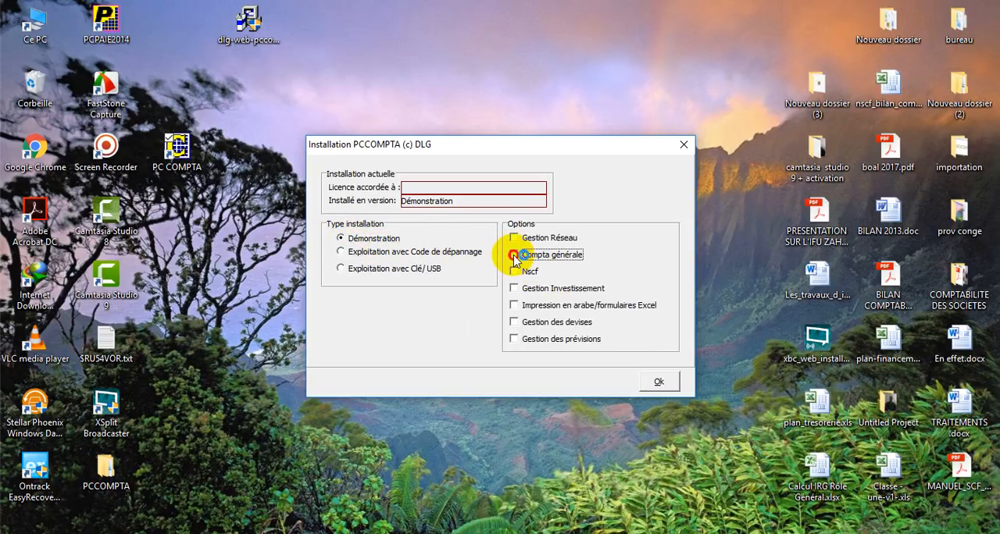
click(515, 271)
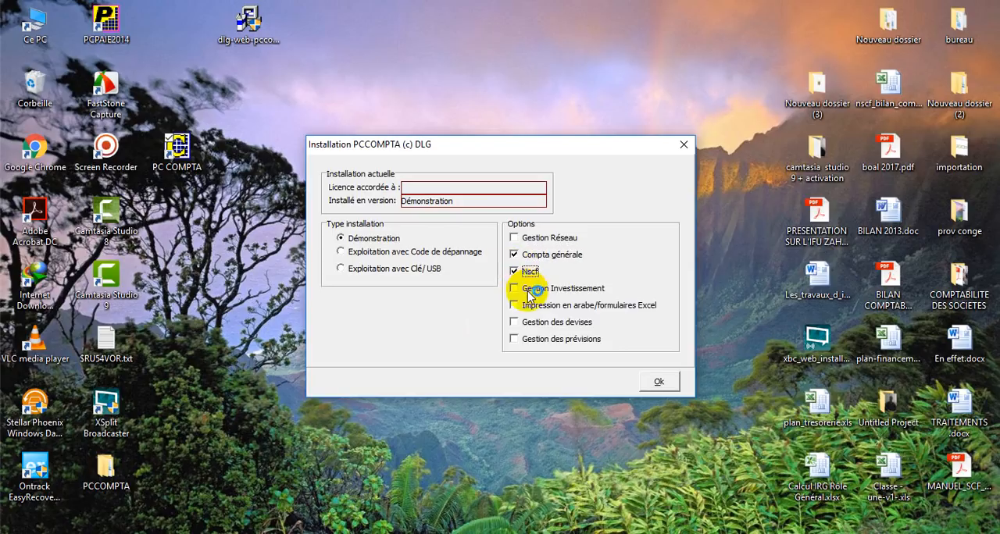
click(516, 288)
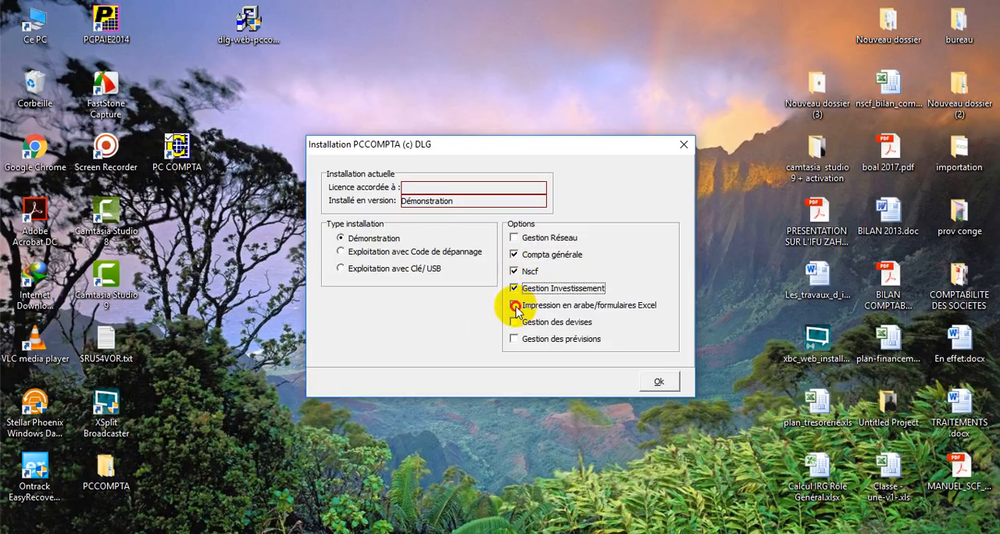
click(513, 305)
click(514, 322)
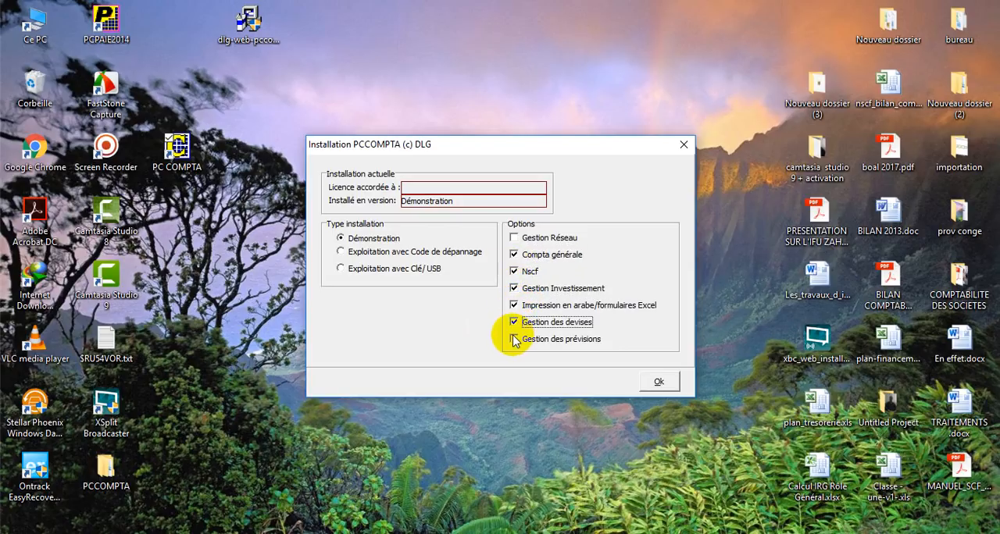
click(514, 338)
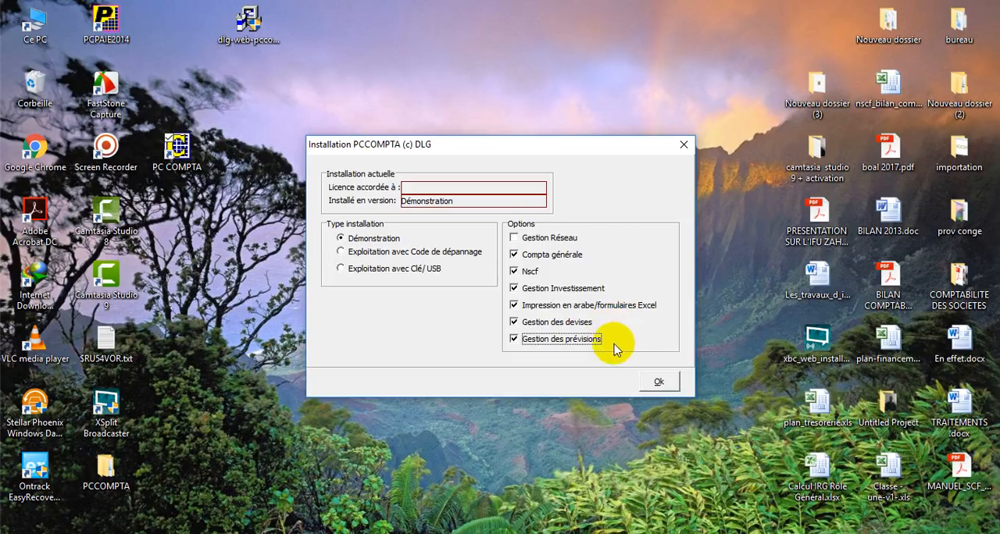
Validate the installation settings, skip the USB key identity sheet and dismiss the application error
click(662, 382)
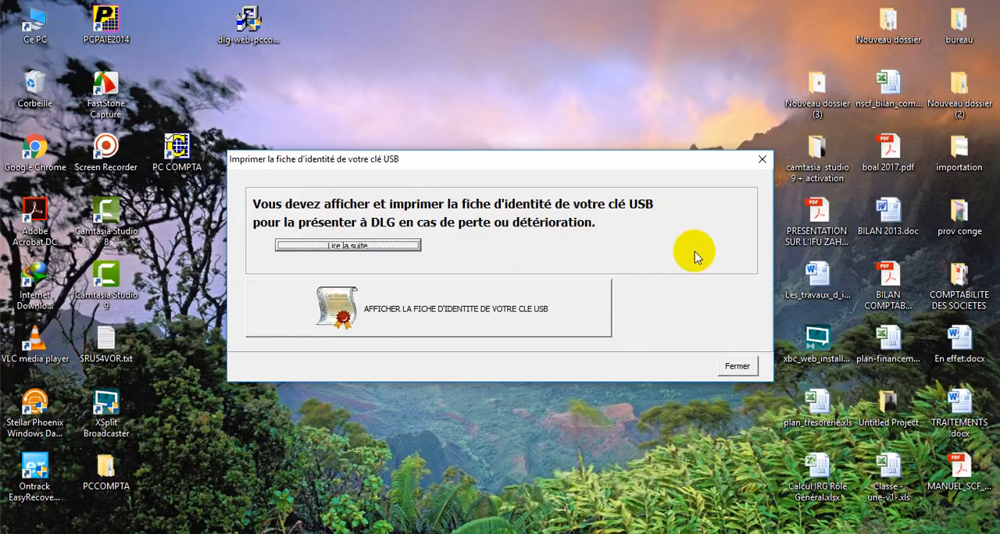
click(738, 366)
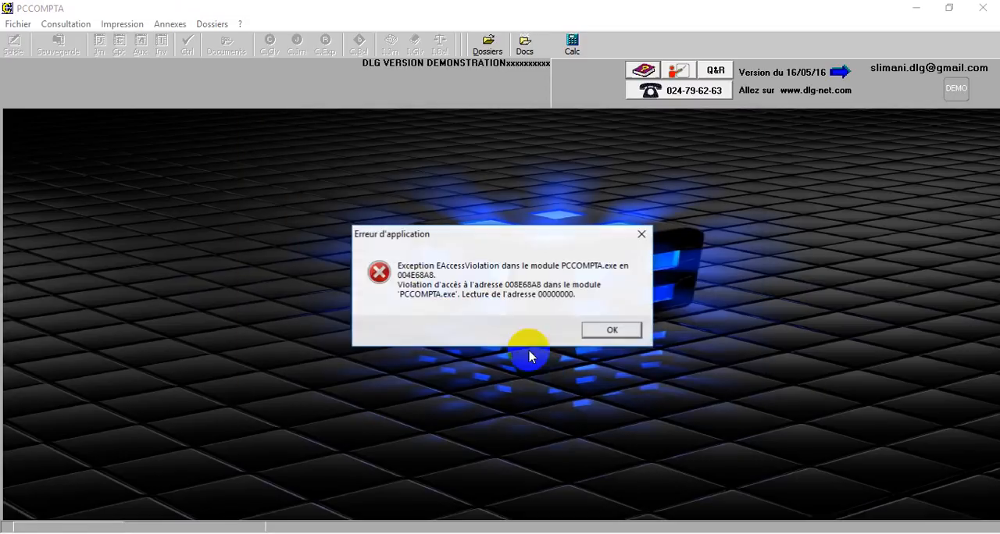
click(612, 330)
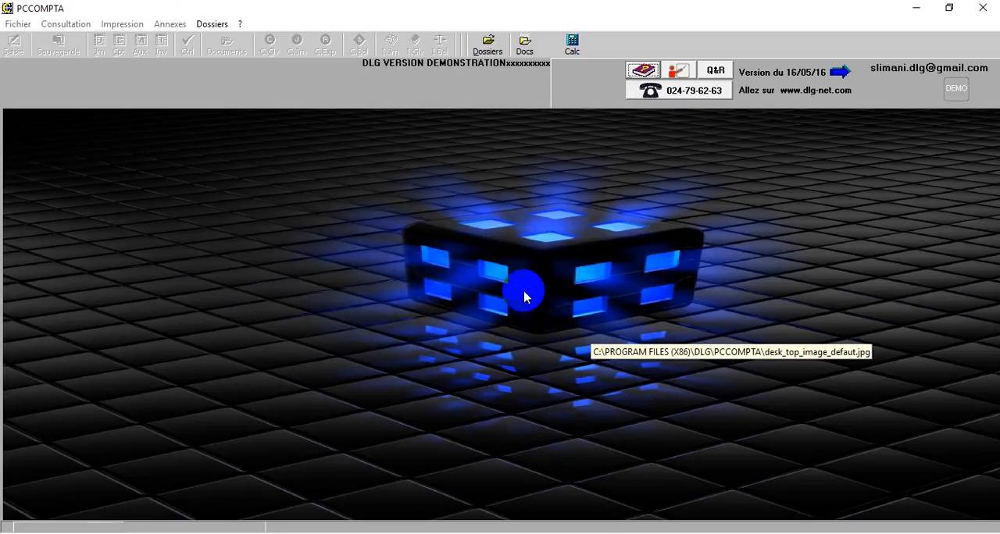
Review the PLAN COMPTABLE and SARL EXEMPLE entries in the list of existing dossiers, and close the list
click(487, 45)
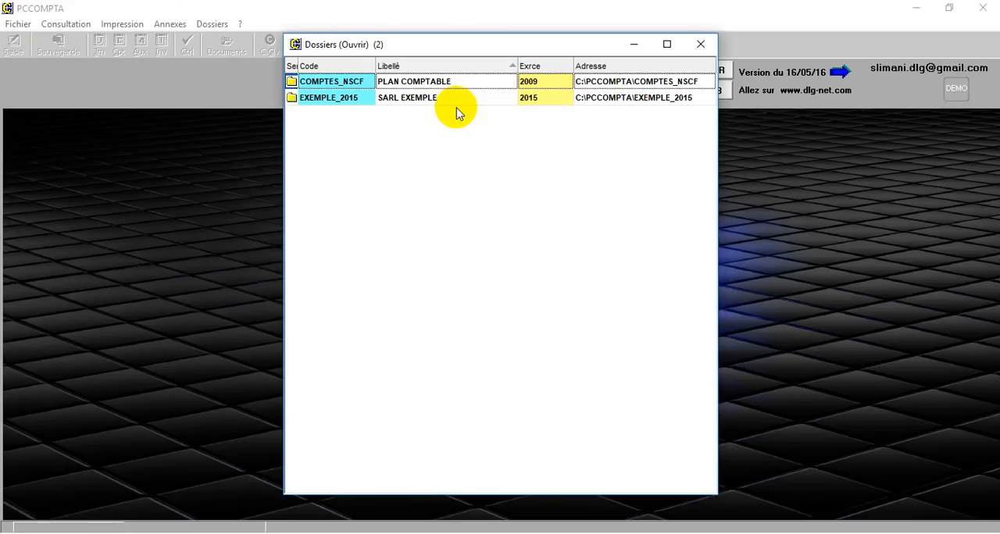
click(455, 83)
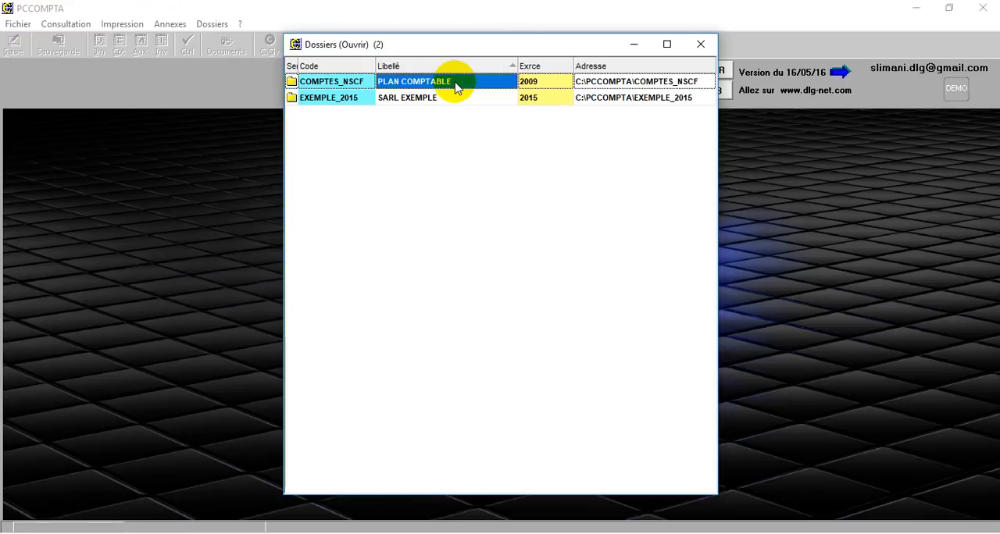
click(450, 100)
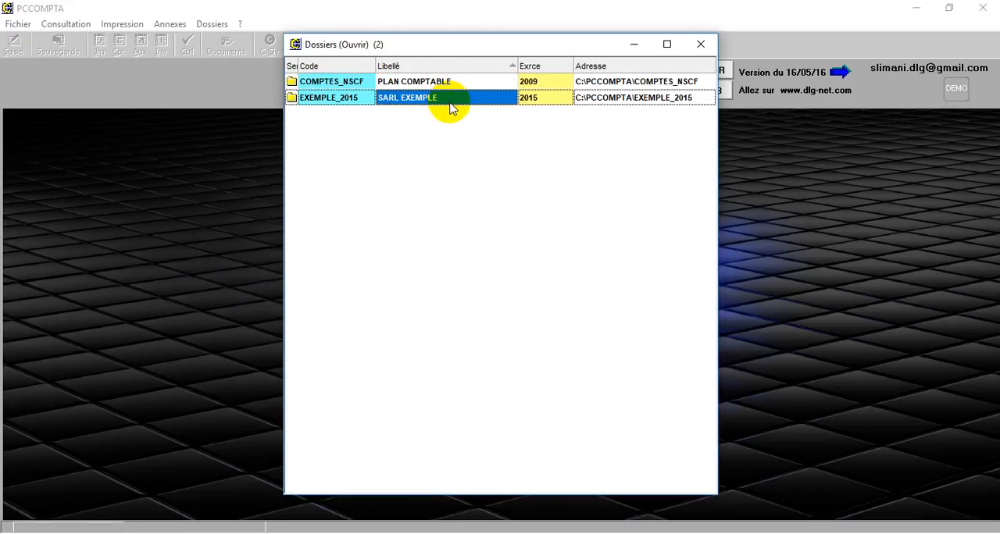
click(701, 45)
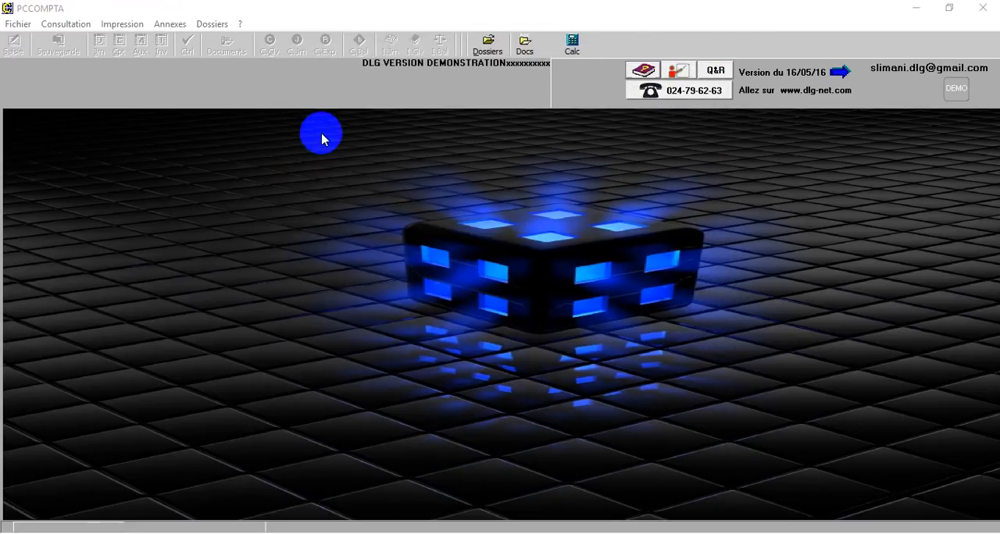
click(353, 225)
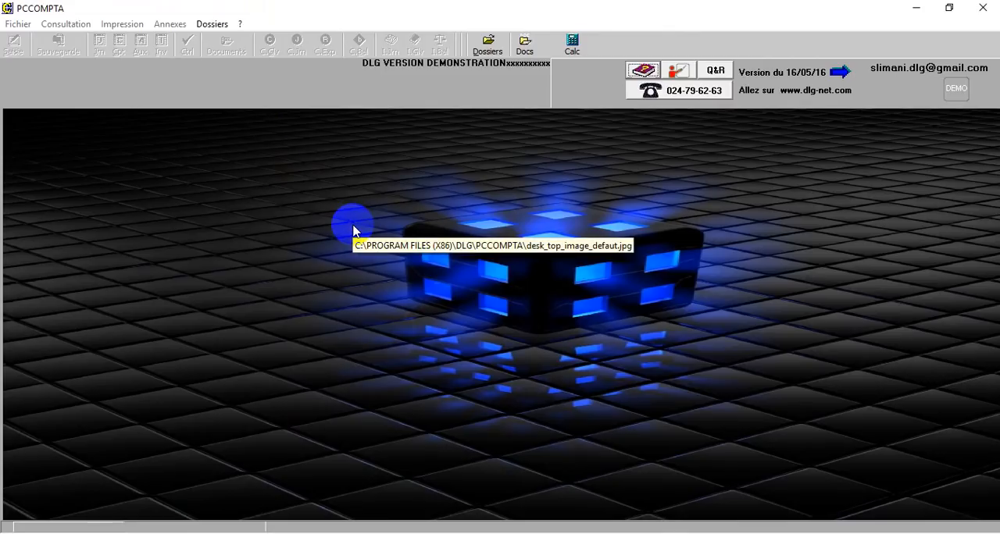
Start a new dossier under C:\PCCOMPTA and set its code to SARL AAAA 2018
click(213, 24)
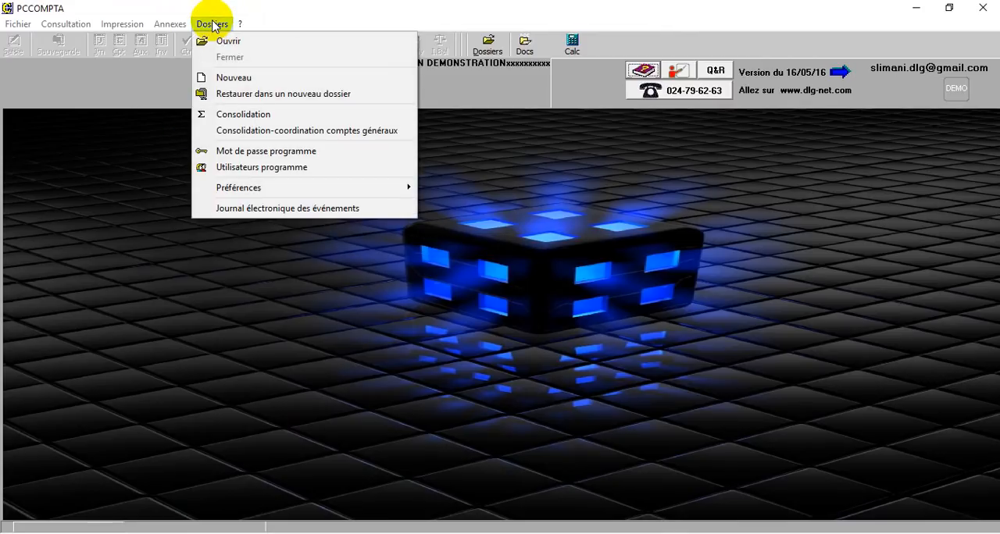
click(227, 79)
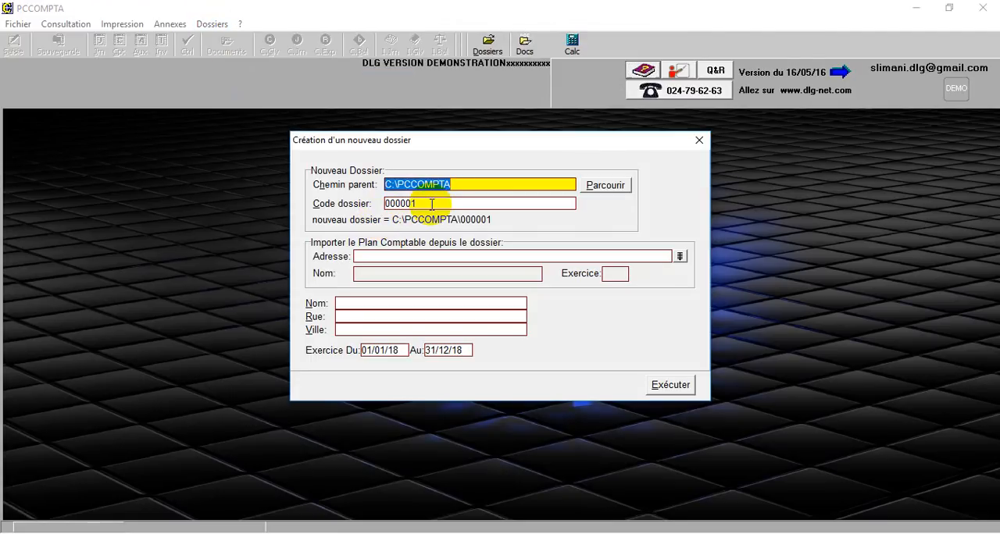
click(431, 204)
key(BackSpace)
key(BackSpace)
key(BackSpace)
key(BackSpace)
key(BackSpace)
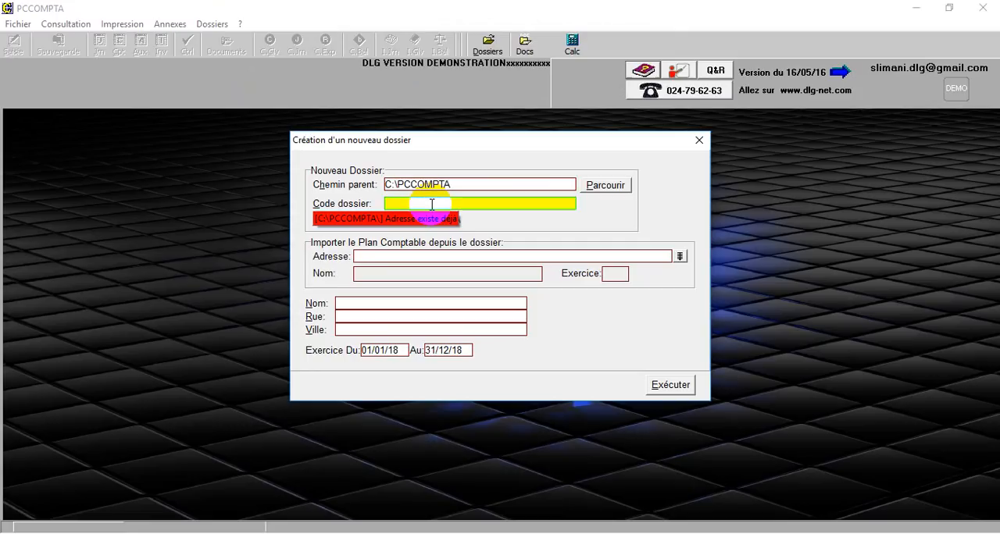
text(sa)
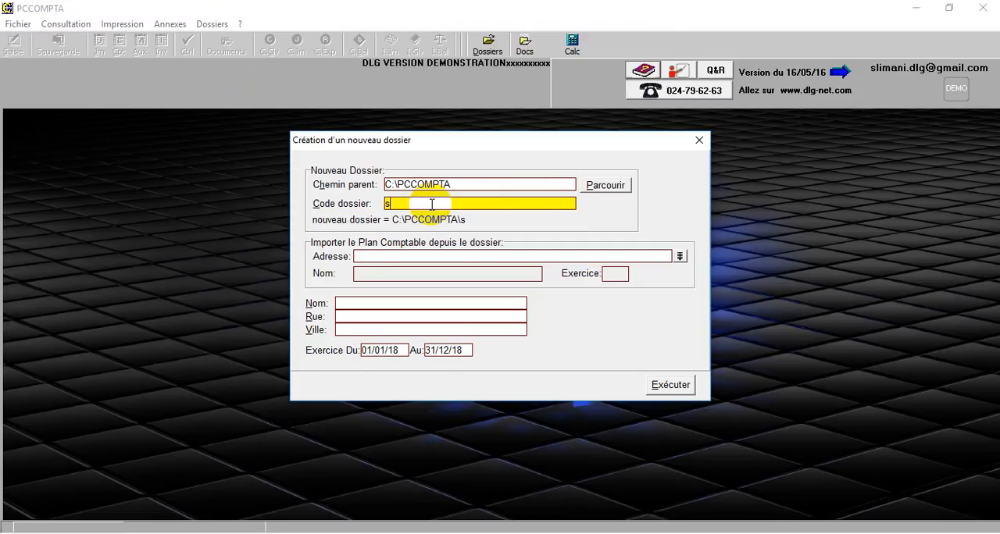
key(BackSpace)
key(BackSpace)
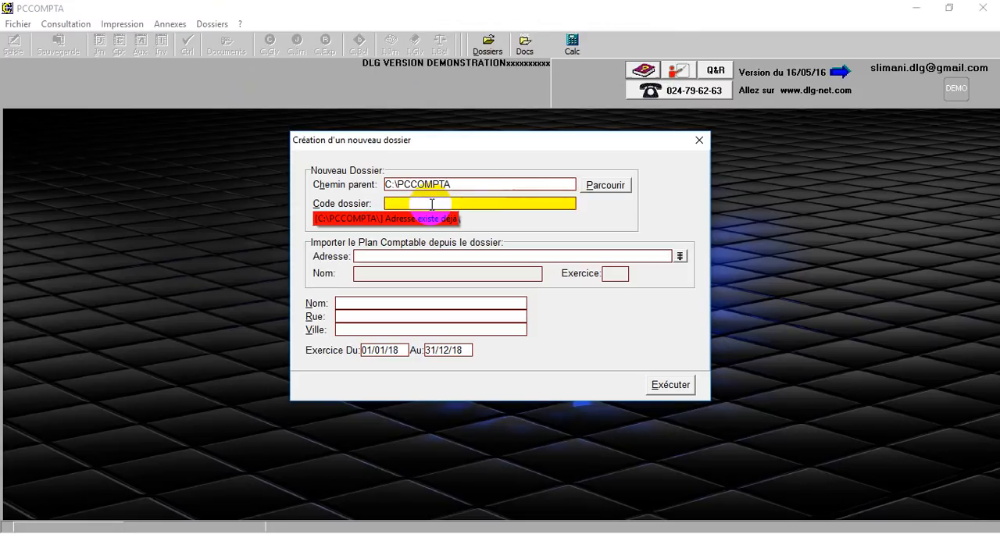
text(SAR)
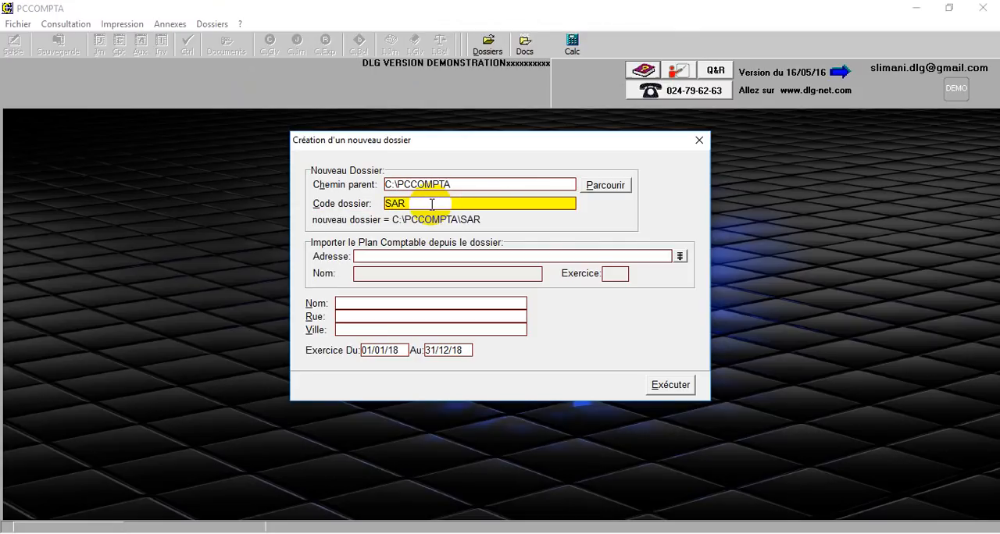
text(L AAAA 201)
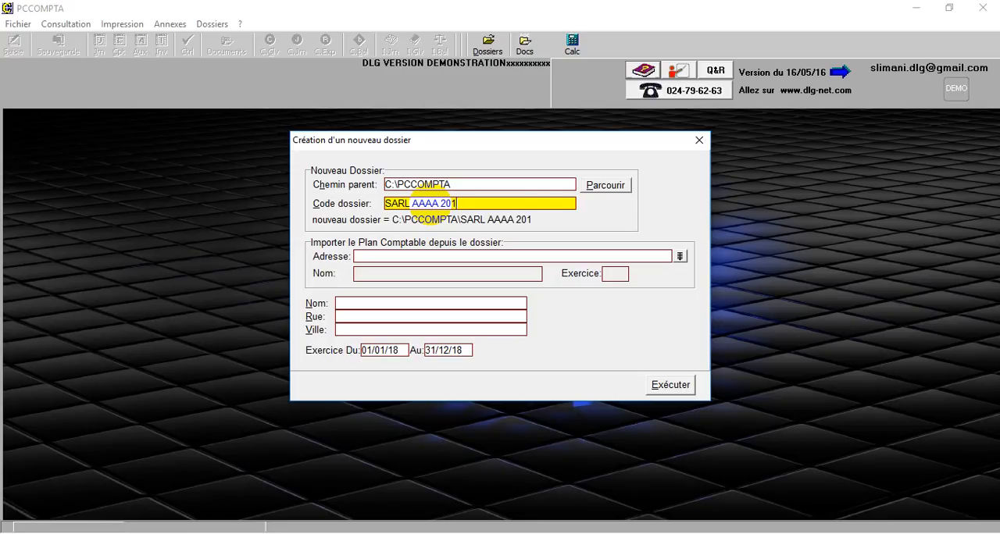
text(8)
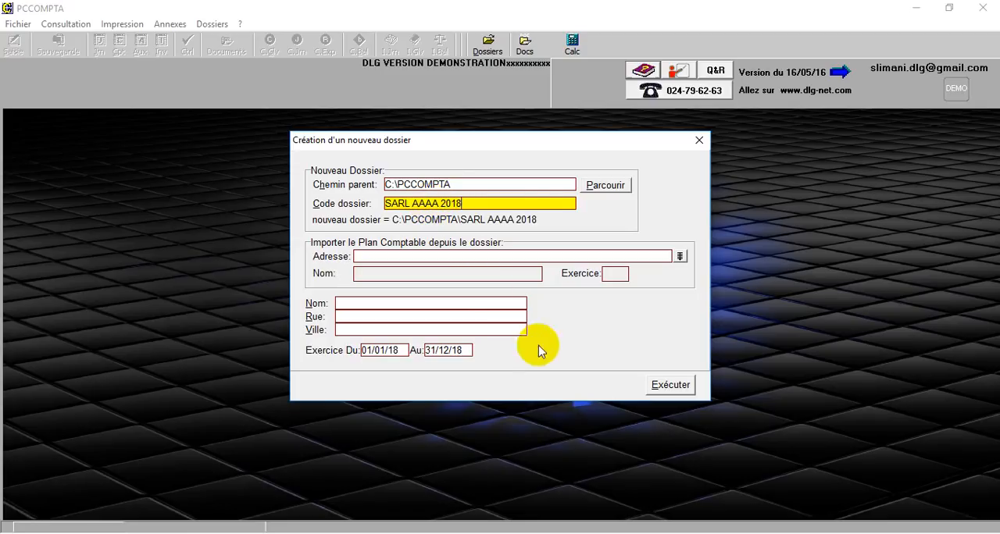
Import the chart of accounts from the COMPTES_NSCF dossier and execute the creation of the new dossier
click(681, 258)
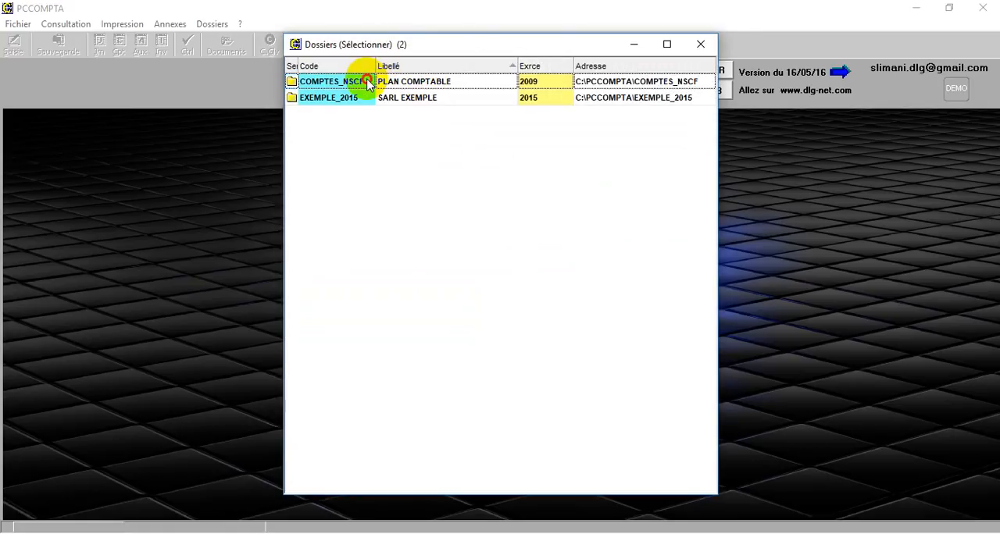
double_click(370, 81)
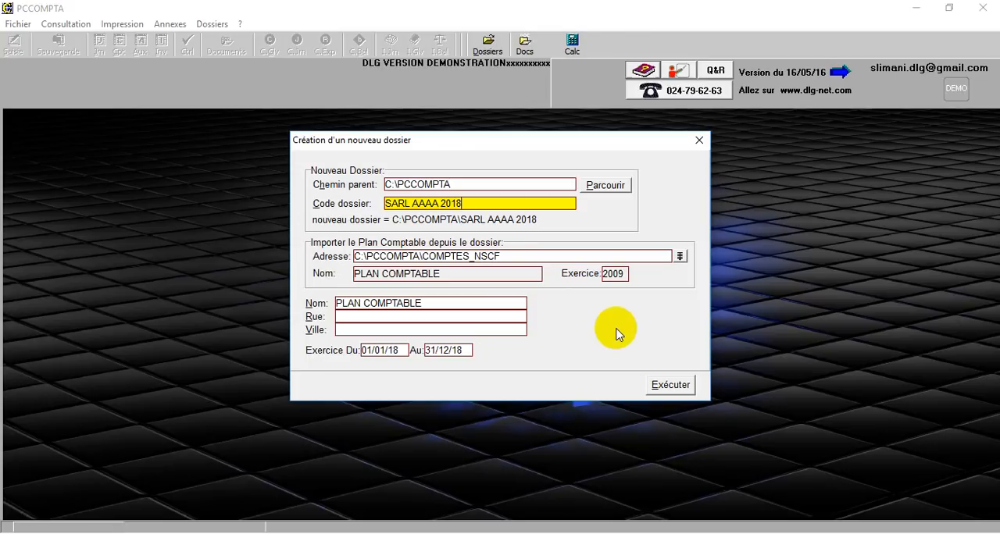
click(669, 386)
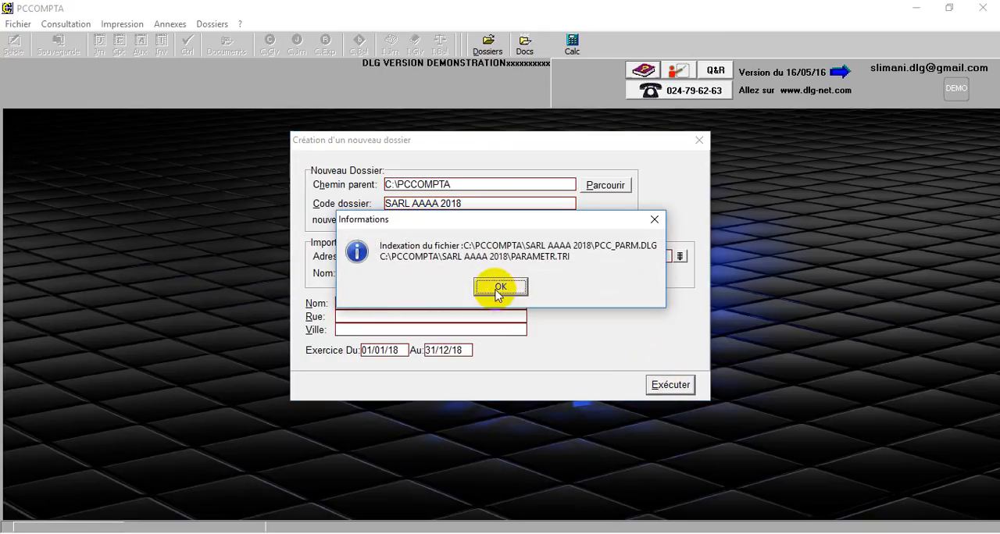
Acknowledge the file indexing notice and finish creating the SARL AAAA 2018 dossier
click(499, 288)
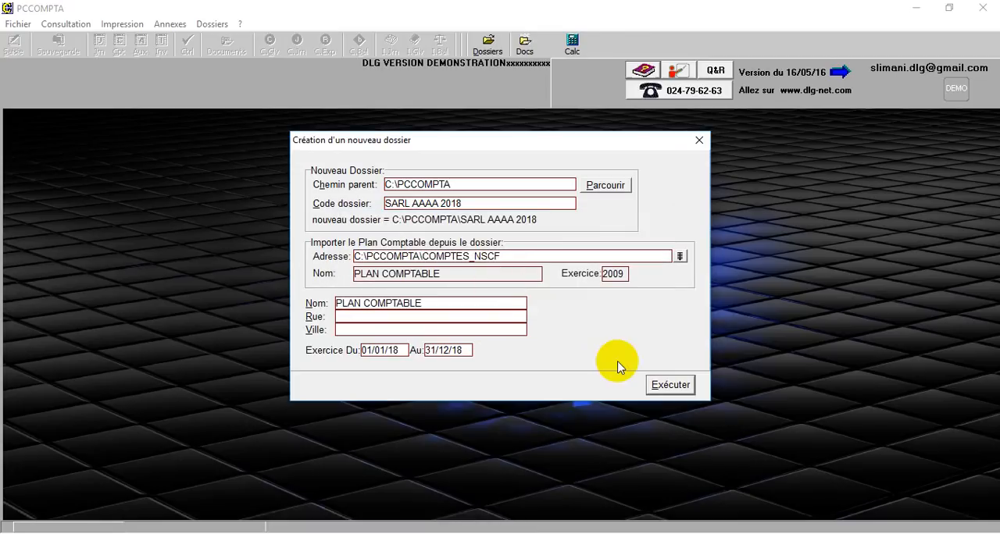
click(672, 386)
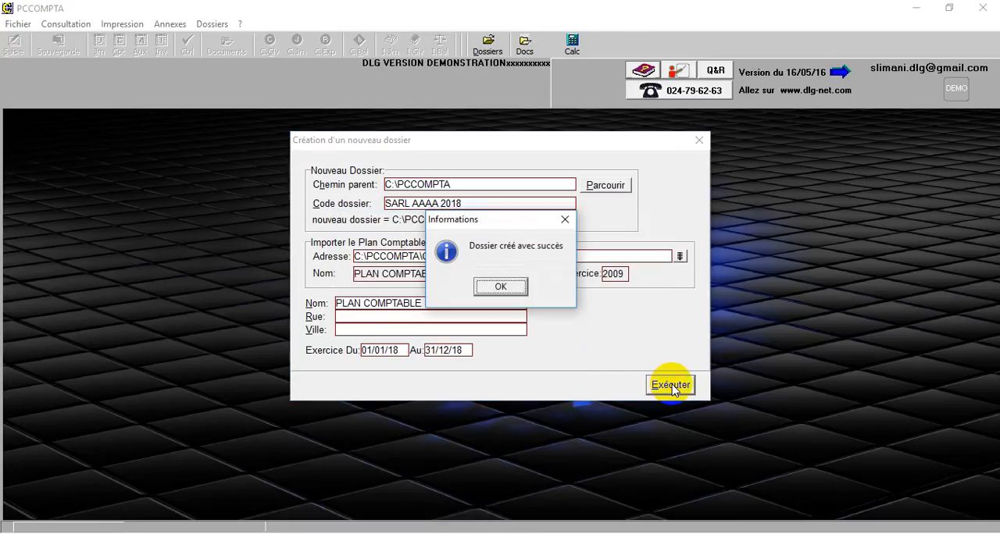
click(509, 287)
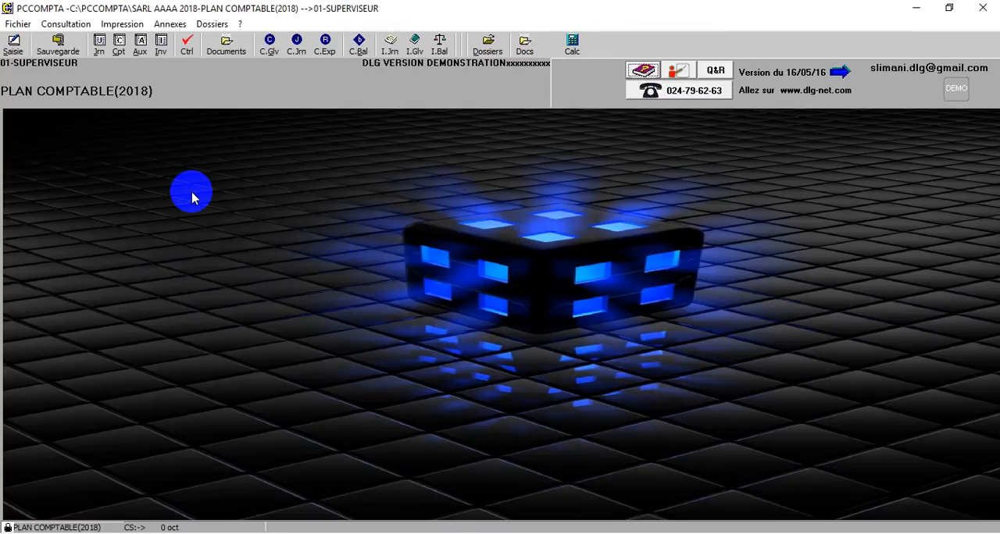
Leave the open dossier, try to relaunch PC Compta from the desktop, and dismiss the access errors
key(Escape)
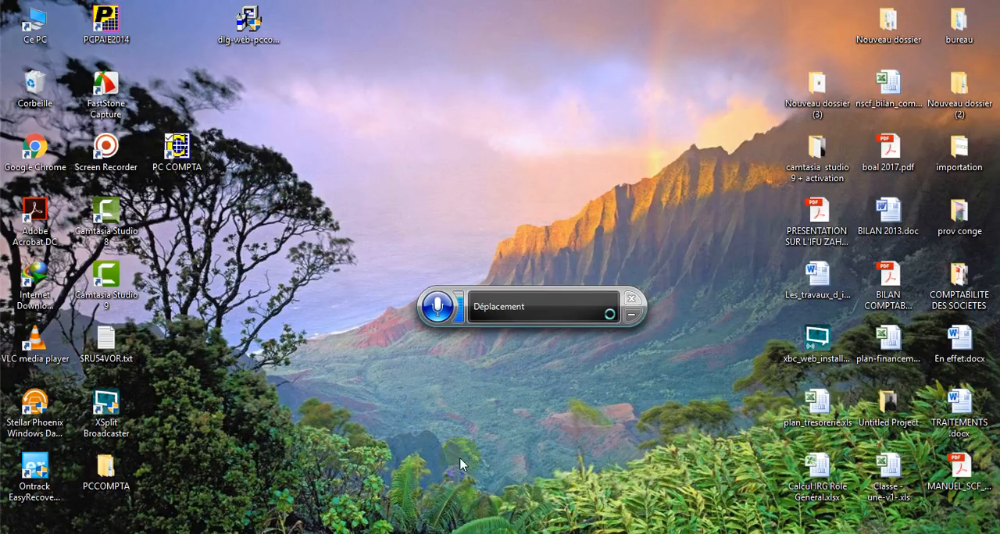
click(193, 154)
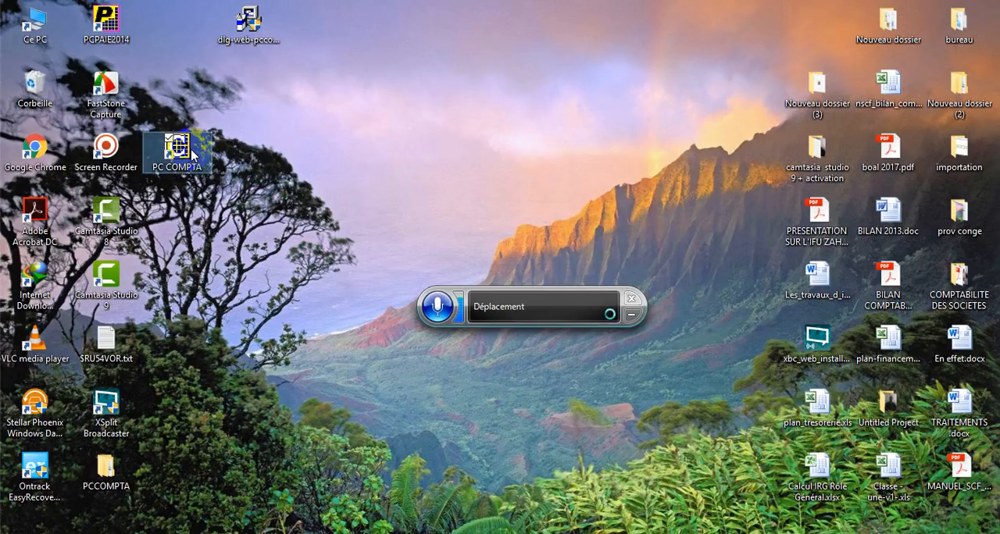
double_click(191, 149)
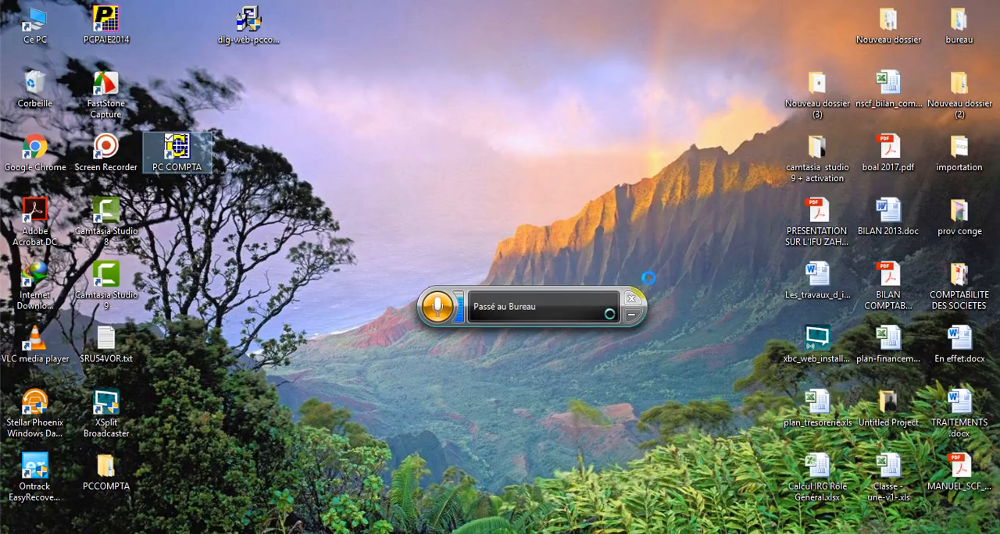
click(632, 316)
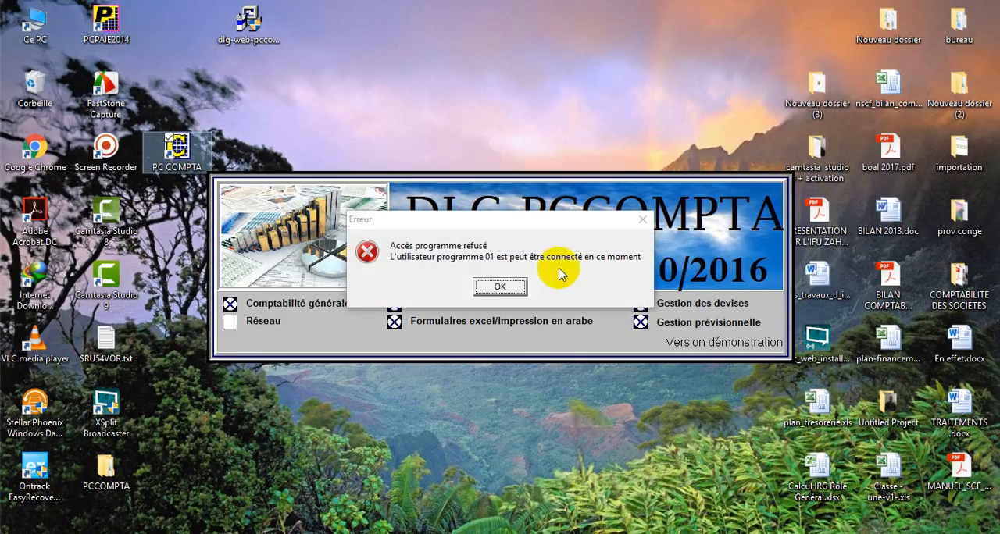
click(501, 286)
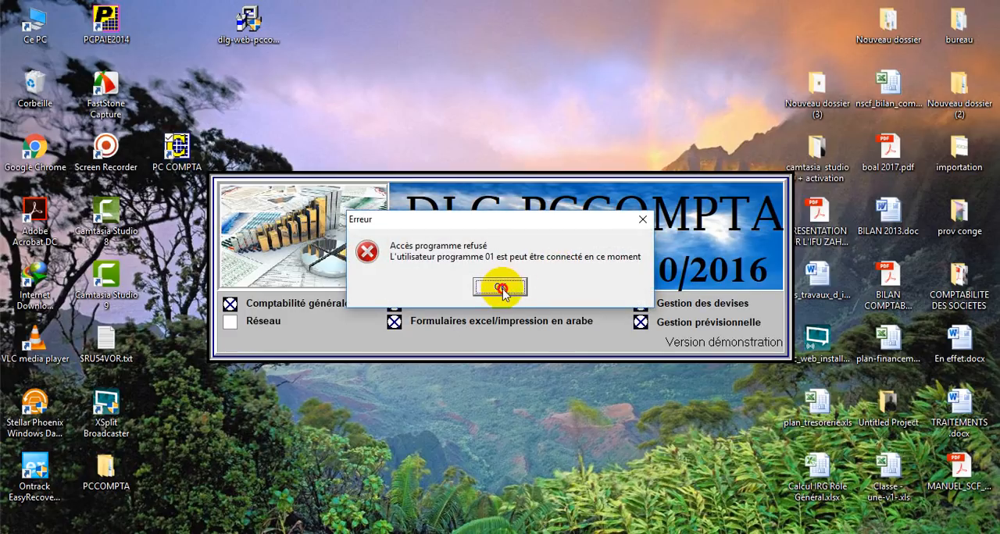
click(609, 330)
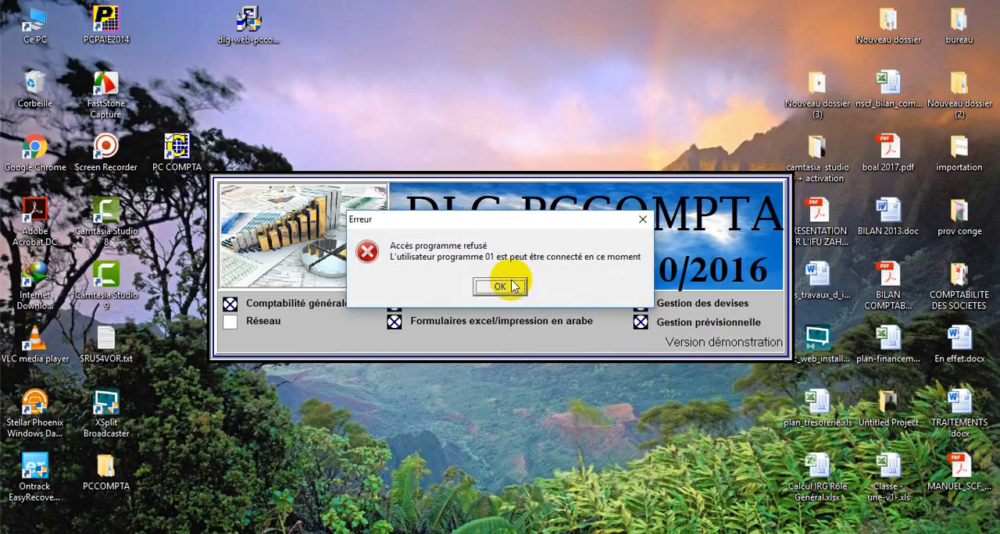
click(505, 284)
click(511, 282)
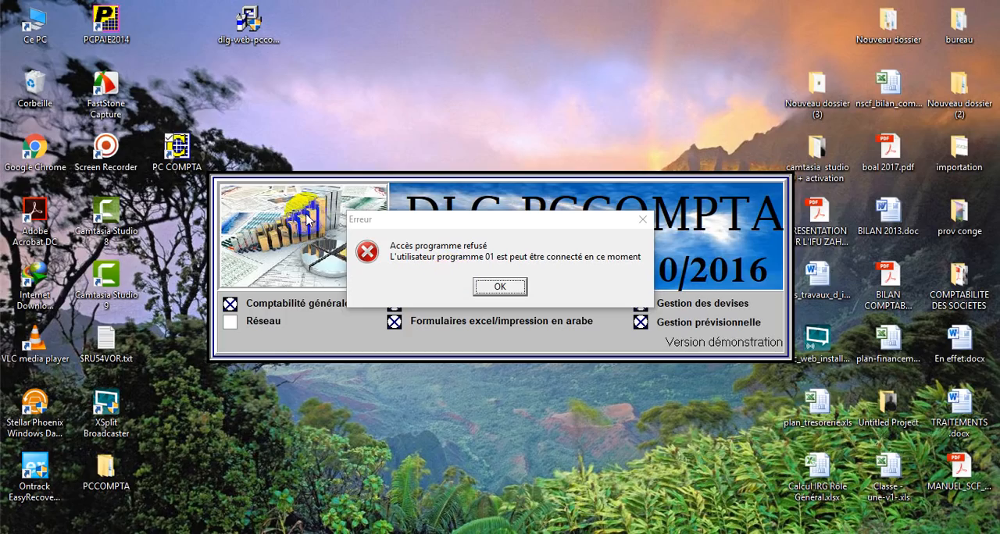
click(499, 294)
click(499, 288)
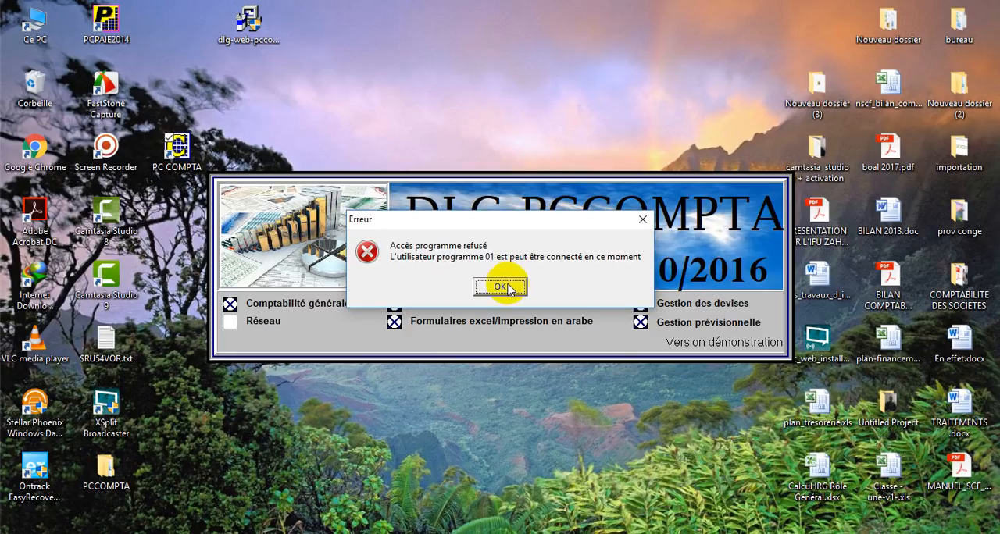
click(507, 289)
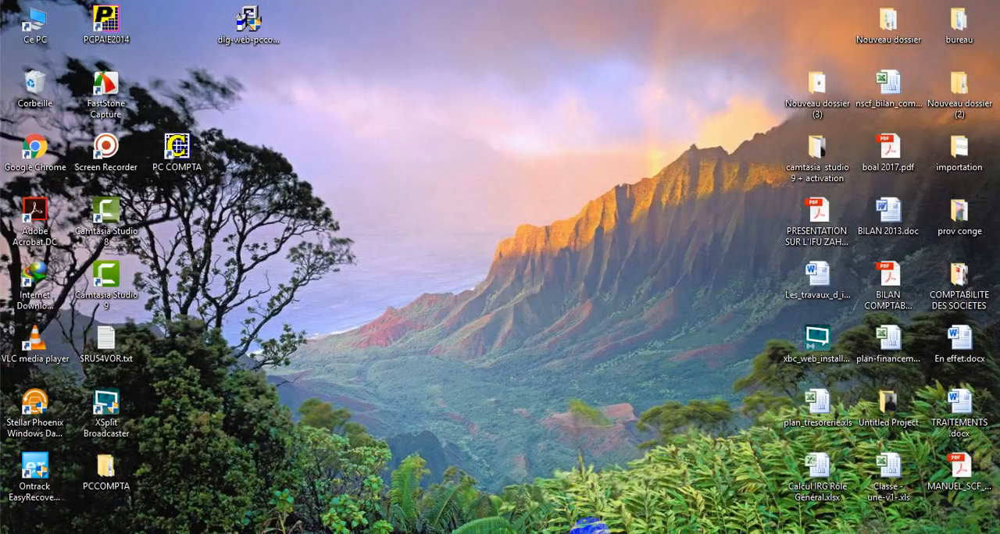
Launch PC Compta from the desktop and open the SARL AAAA 2018 dossier
click(370, 274)
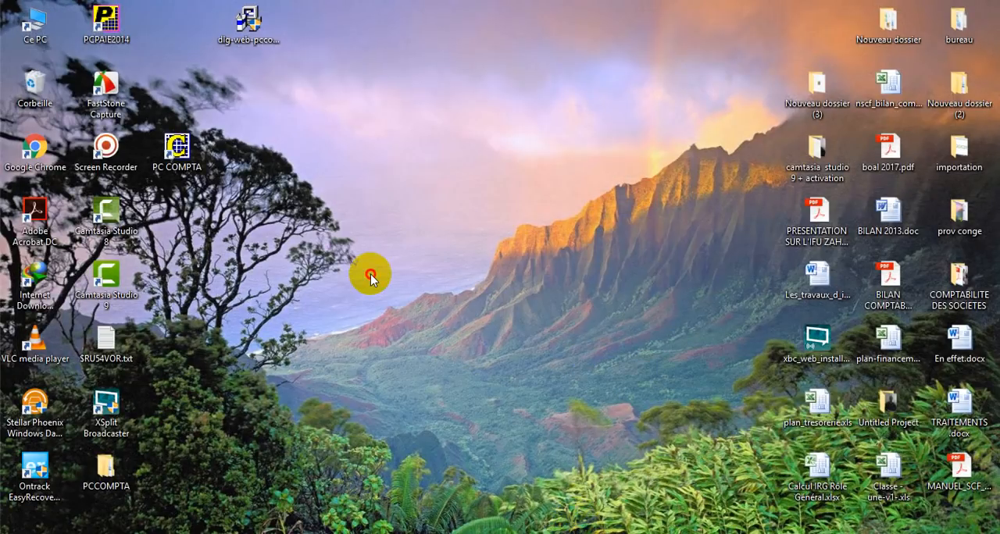
click(190, 160)
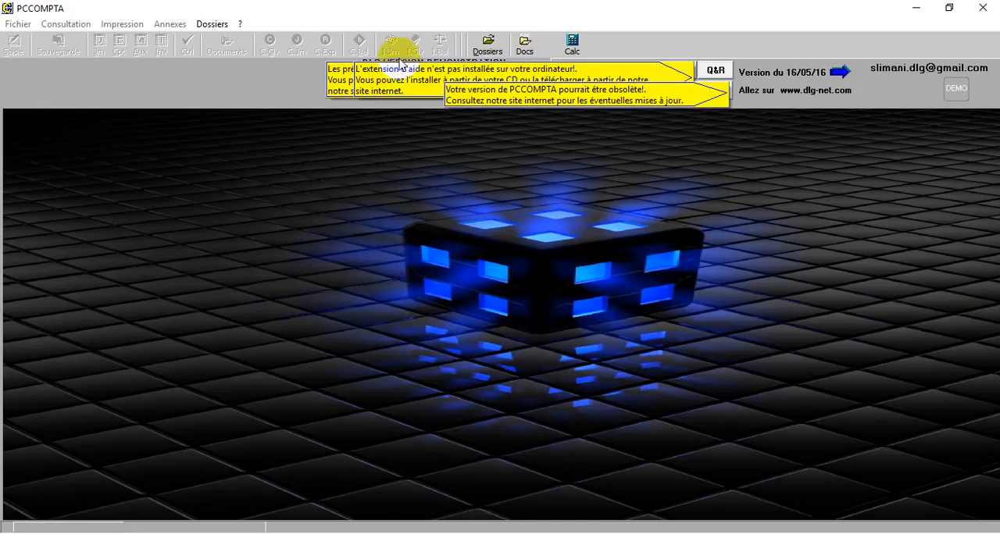
click(479, 45)
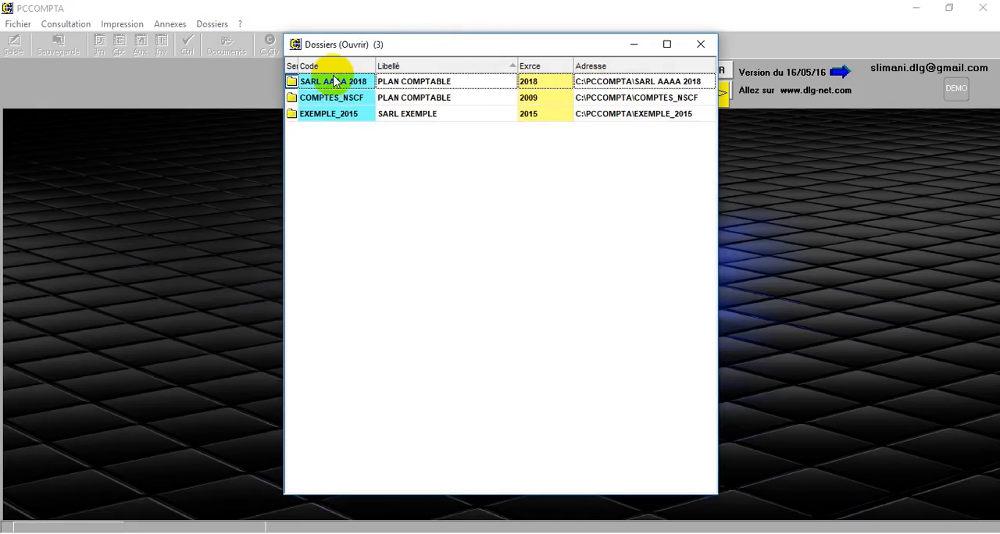
click(333, 83)
double_click(332, 84)
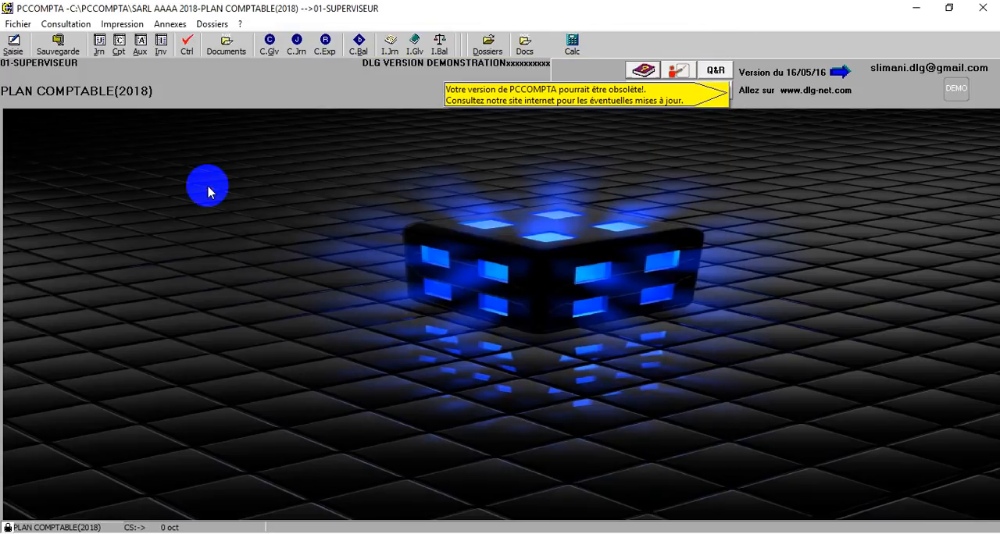
Open the accounting entry window and create a journal with code OUV and label JOURNAL OUVERTURE
click(14, 47)
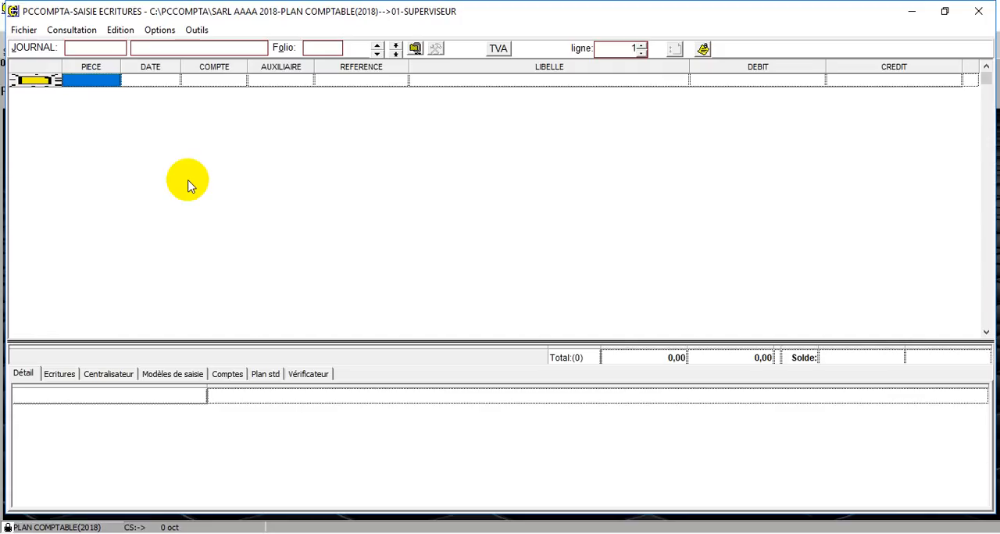
click(124, 47)
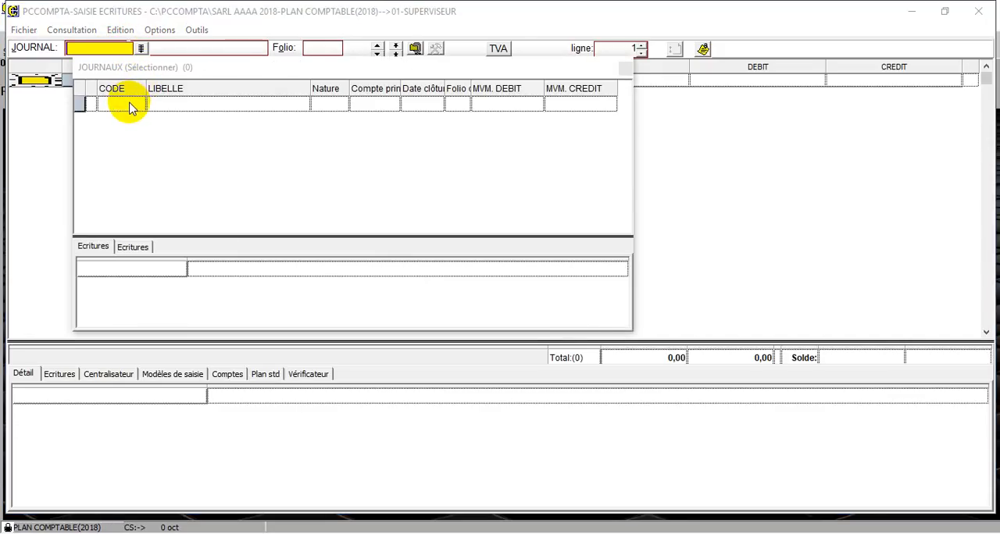
right_click(129, 104)
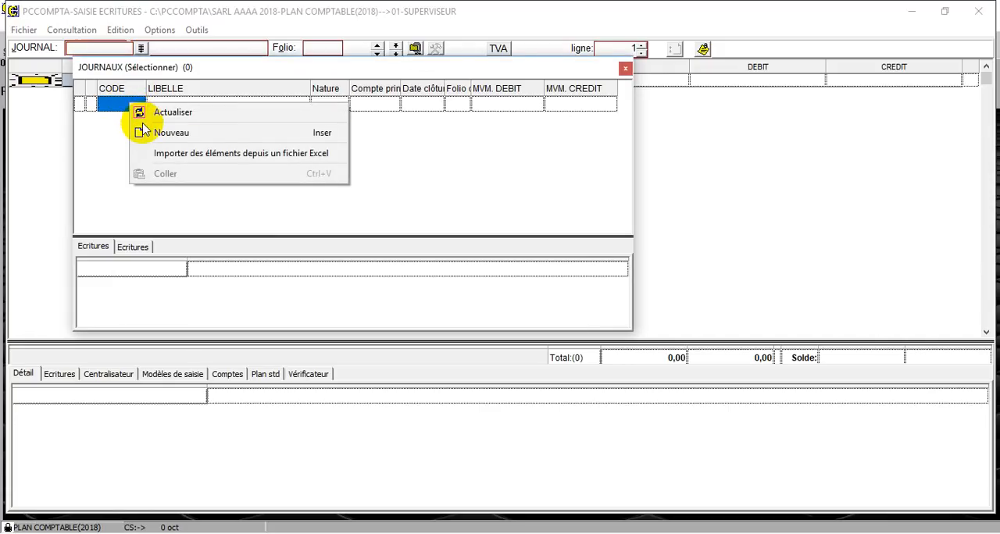
click(156, 132)
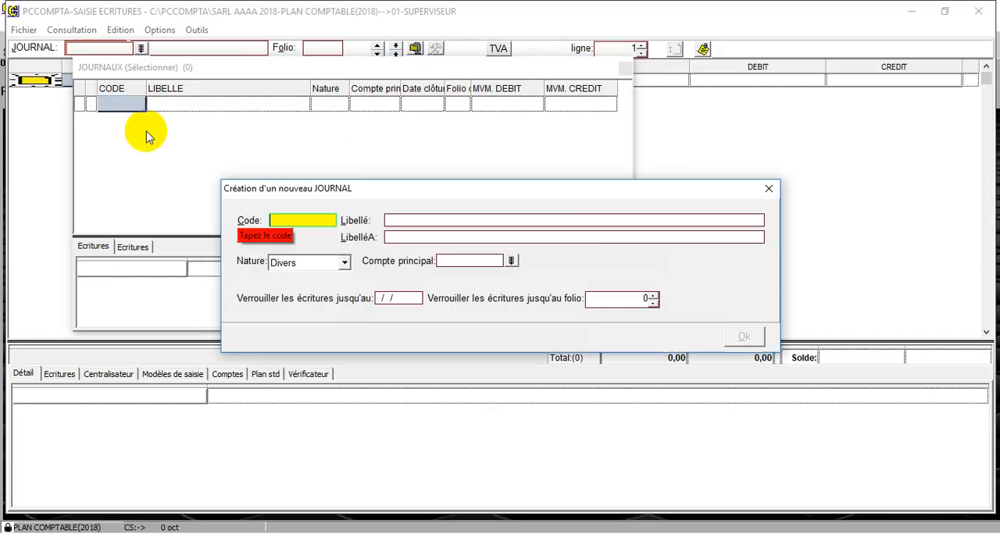
text(O)
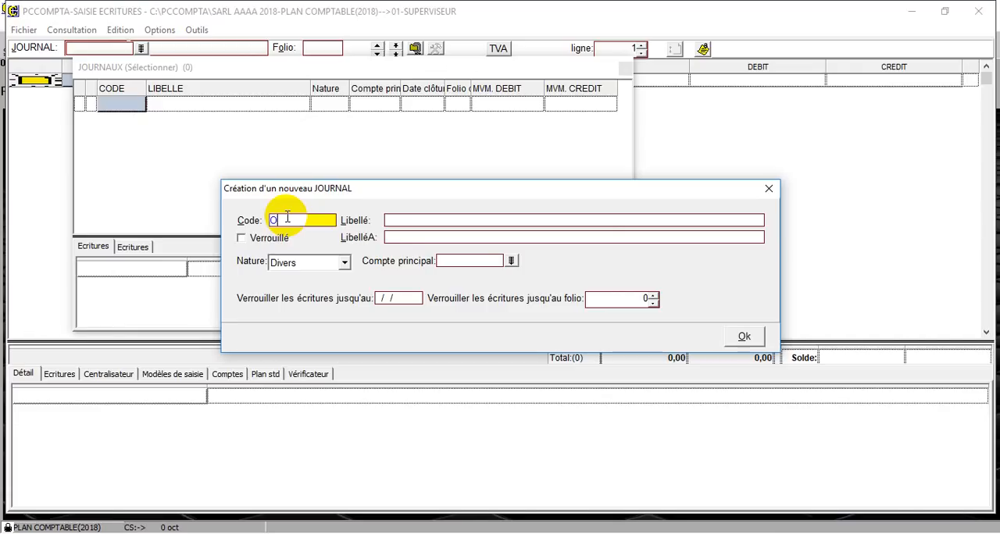
text(UV)
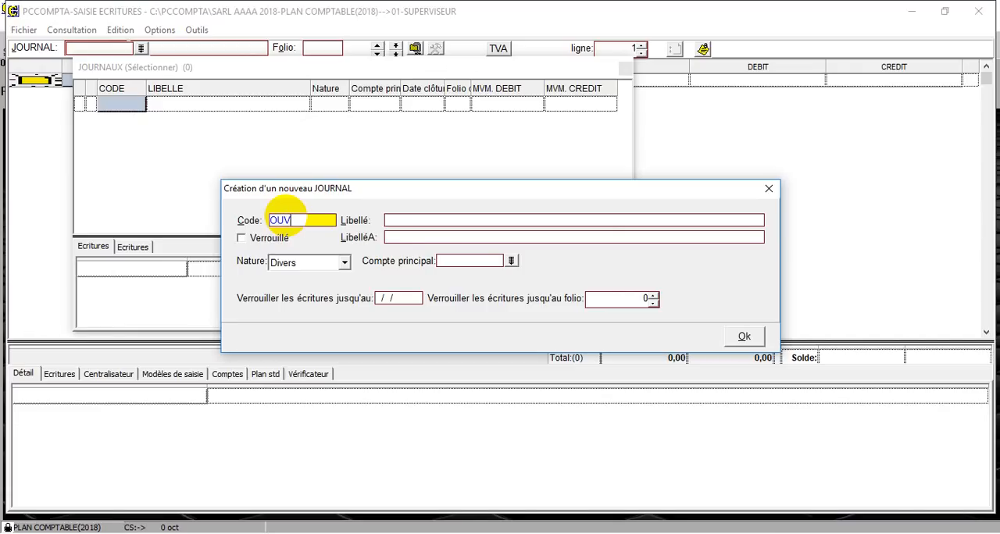
click(411, 221)
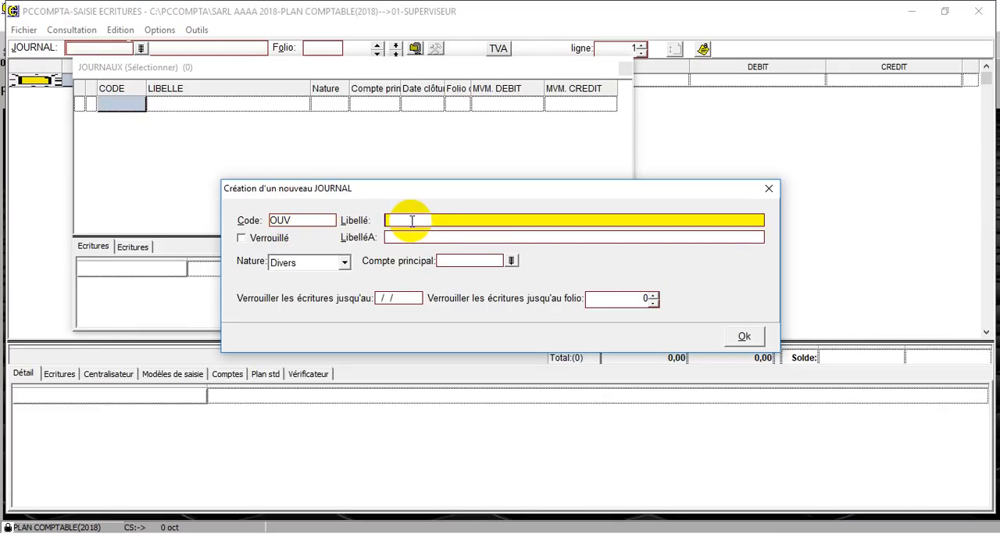
text(JOURNAL OU)
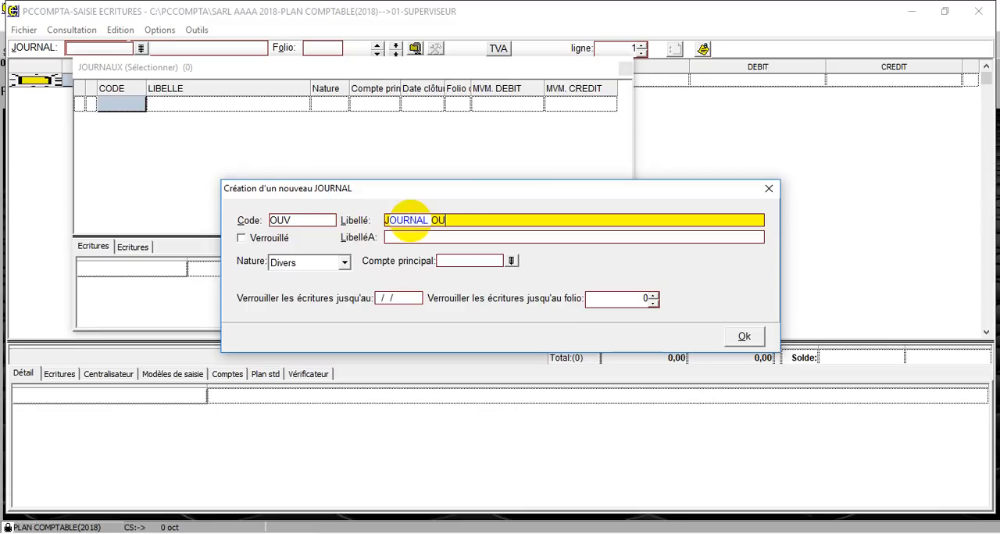
text(VERTURE)
click(745, 338)
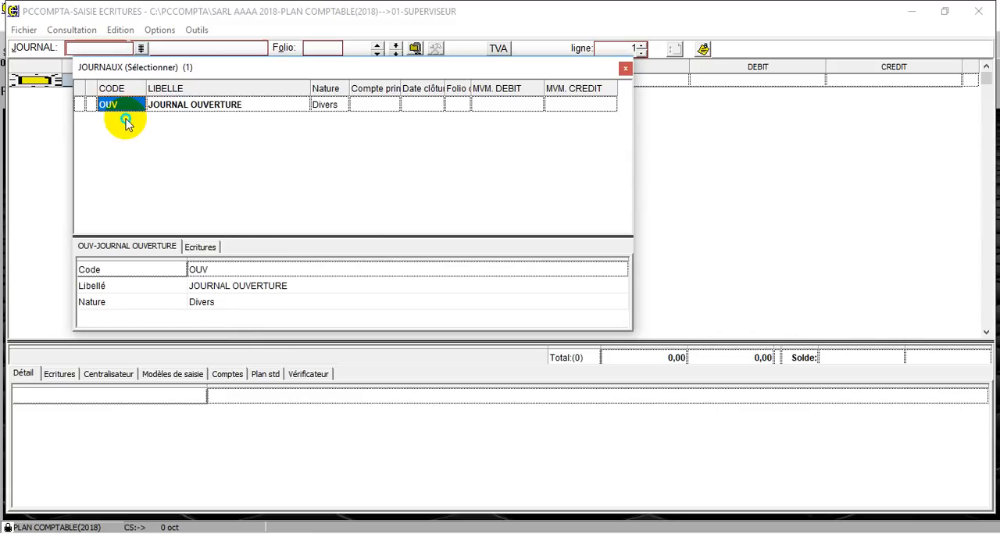
Create a second journal with code AC and label JOURNAL ACHATS
right_click(126, 121)
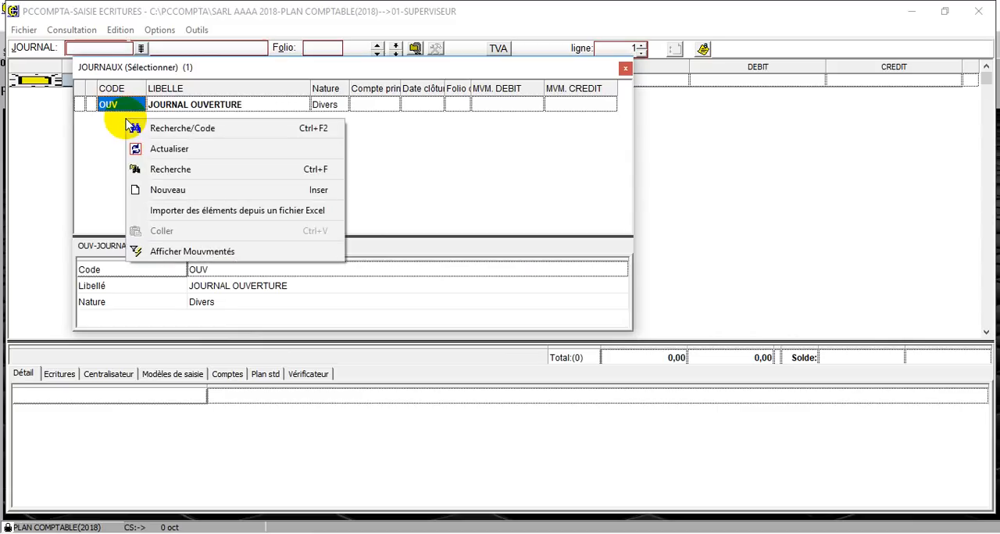
click(181, 192)
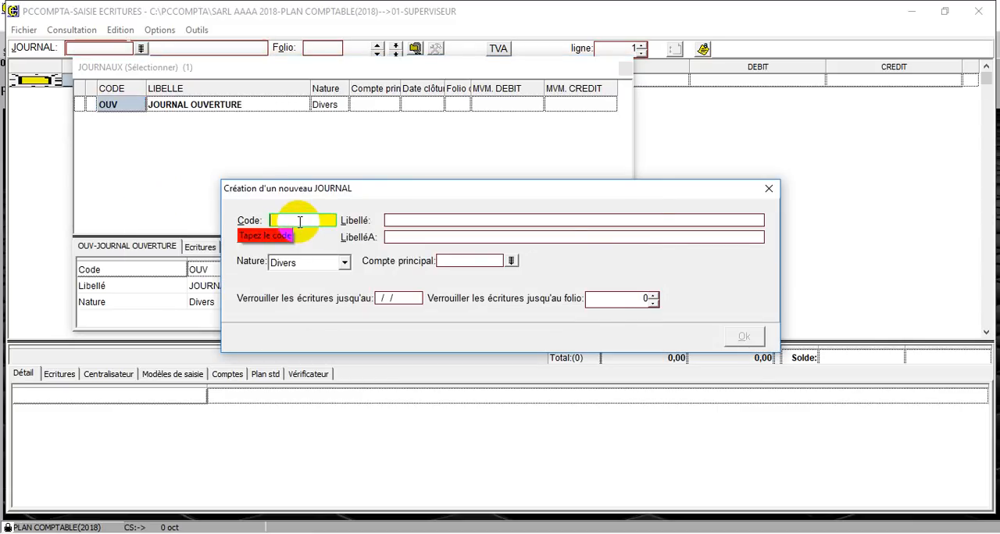
text(AC)
click(411, 219)
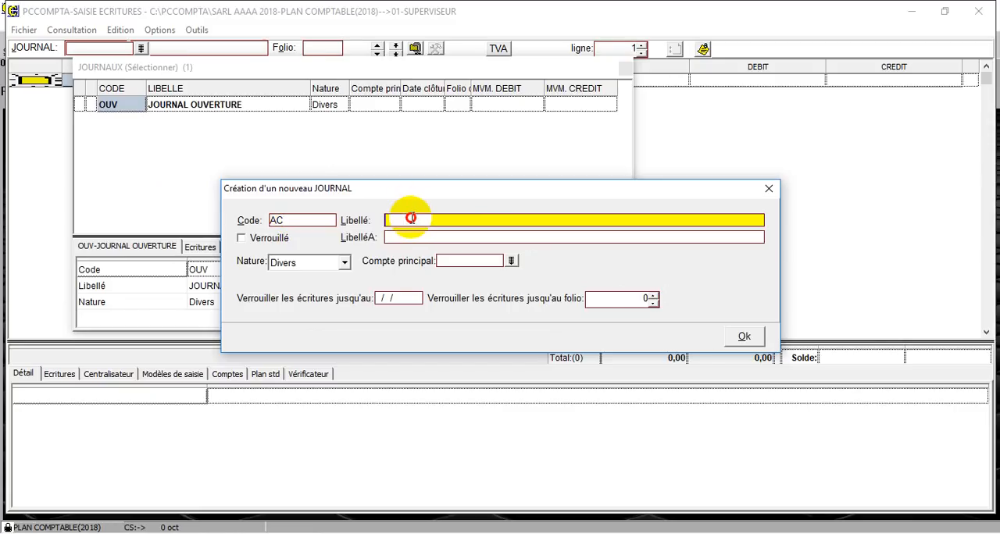
text(JOURNAL ACHATSQ)
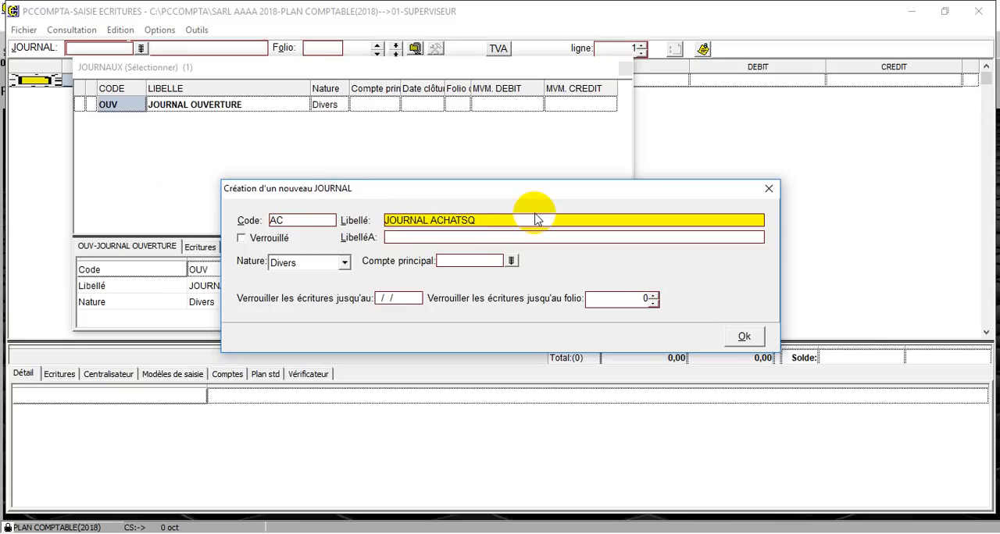
click(751, 337)
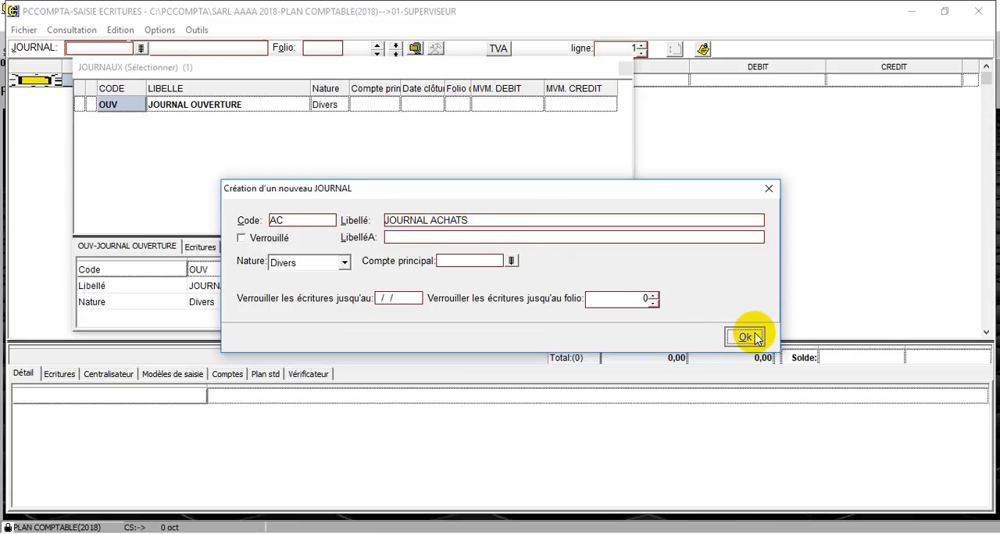
Create a third journal with code JV and label JOURNAL VENTES
right_click(122, 137)
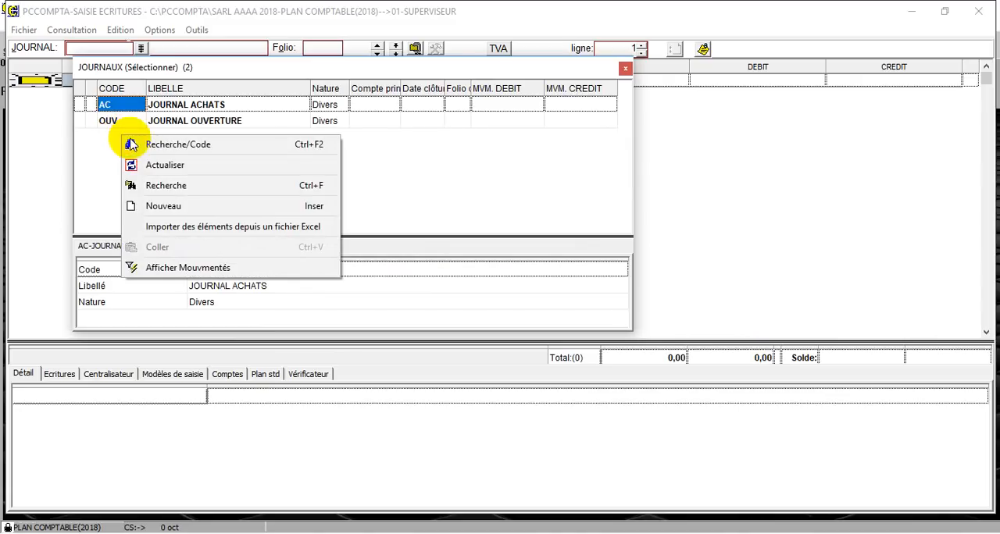
click(166, 205)
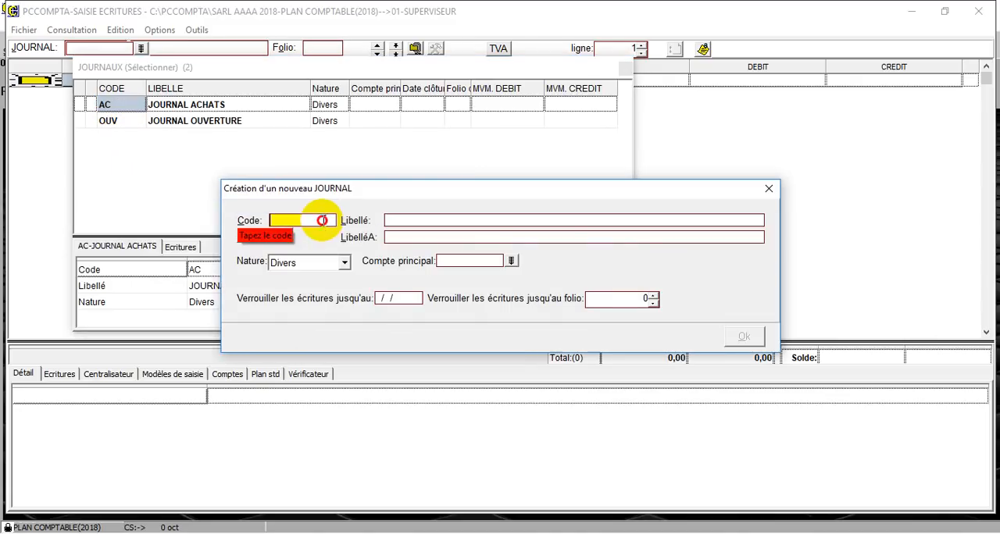
text(JV)
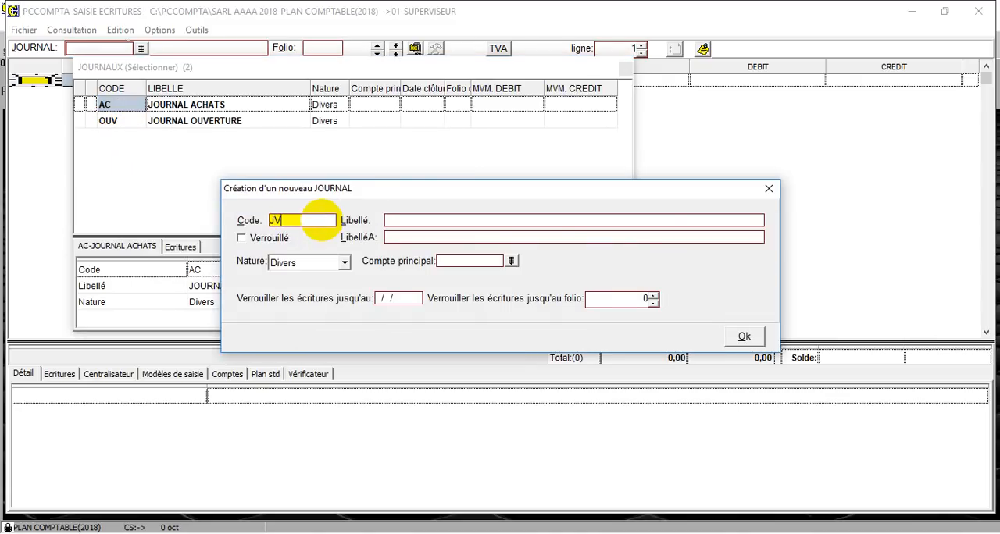
click(390, 220)
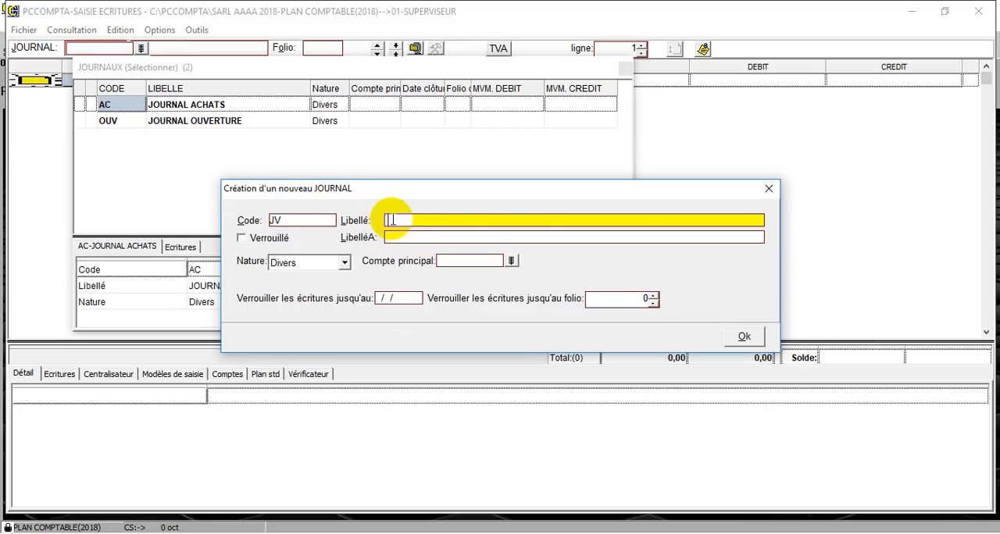
text(JOURNAL VENTES)
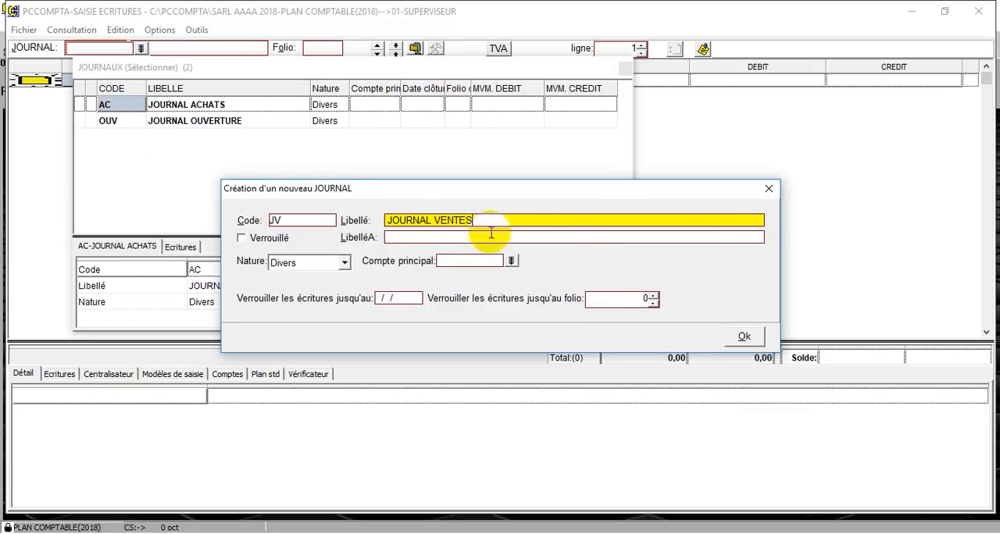
click(744, 336)
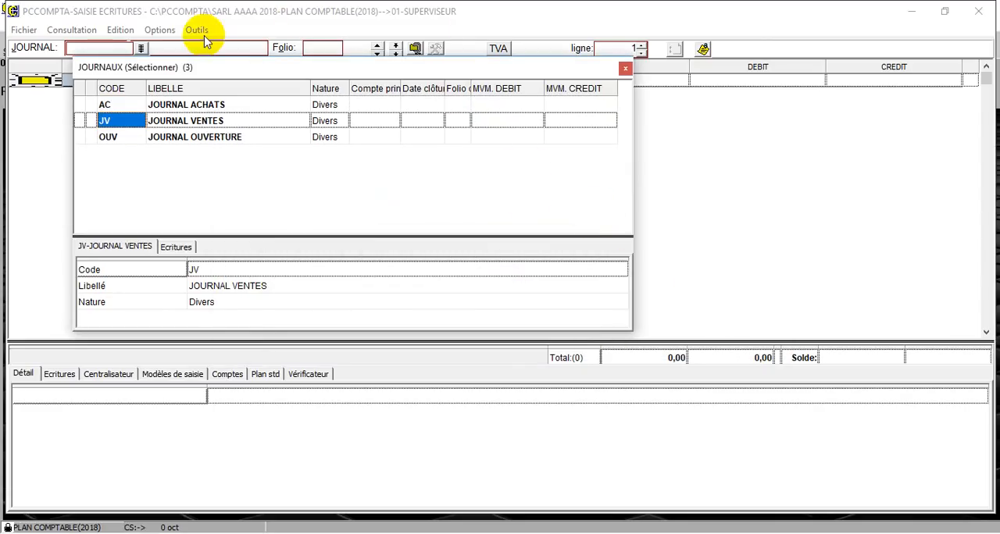
Open the journal AC, JOURNAL ACHATS, for entering records
double_click(129, 108)
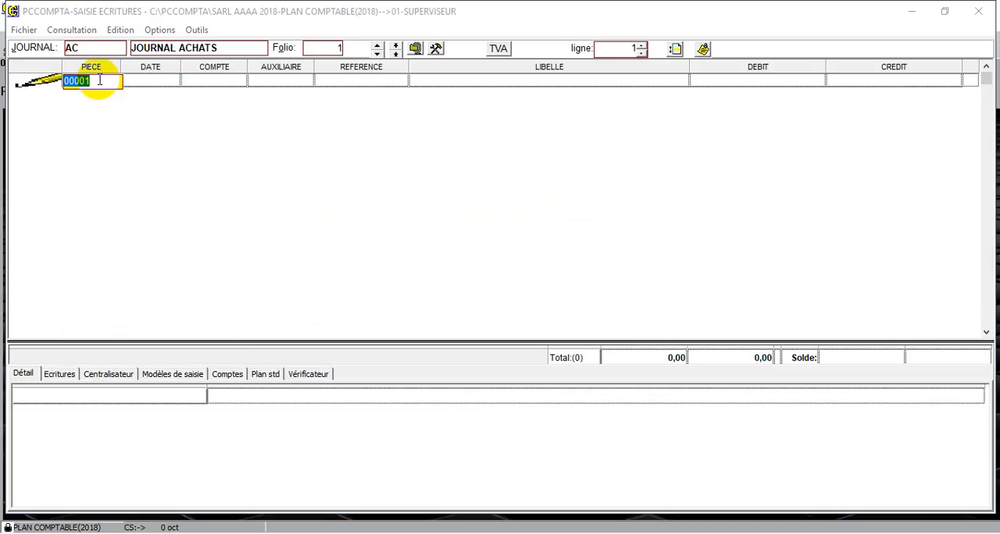
key(Return)
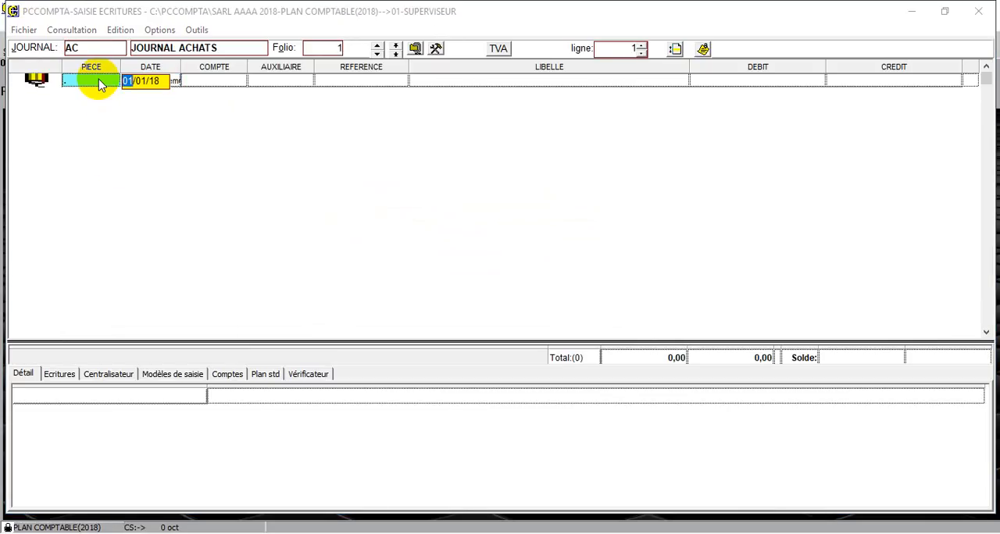
click(97, 80)
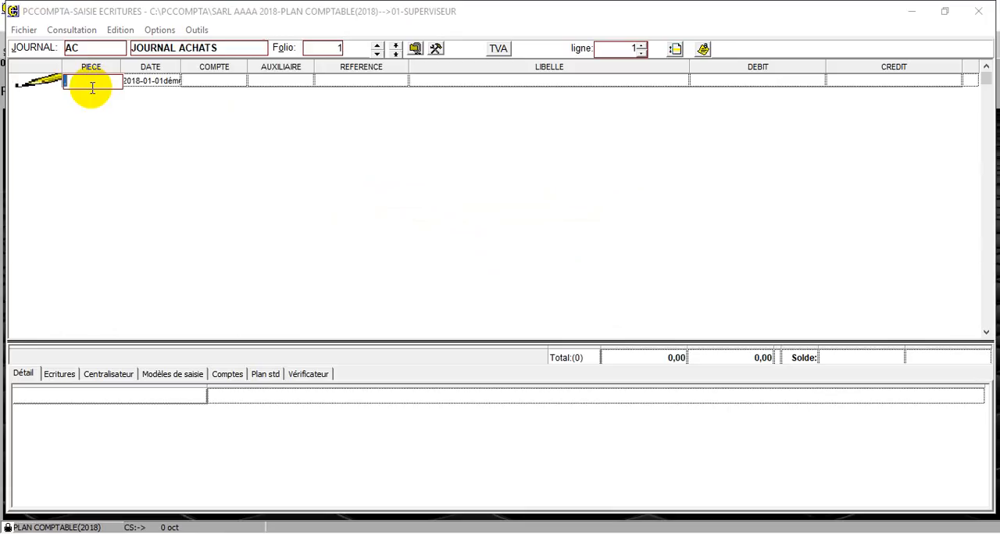
key(Escape)
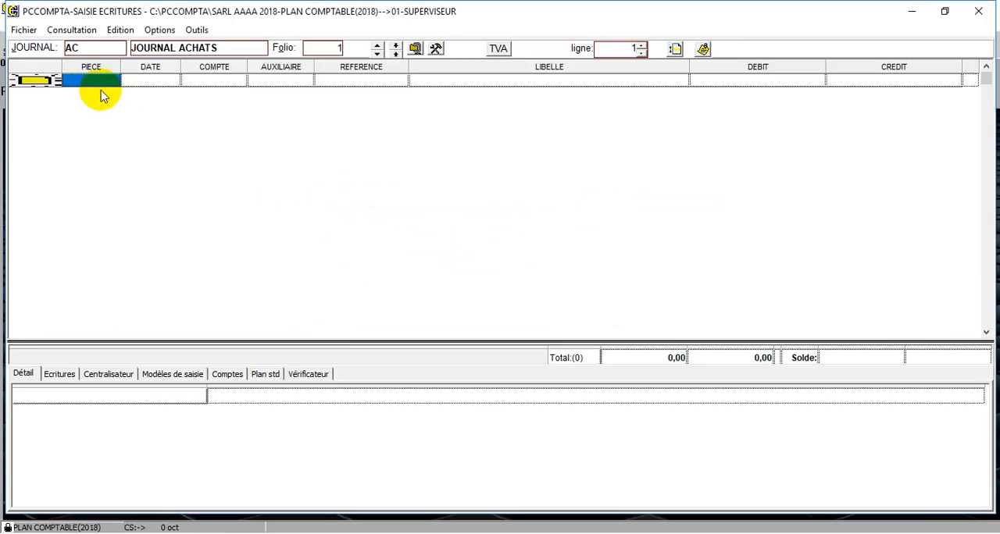
Enter the first purchase line as piece 00001 dated 01/01/18 on account 380000 Achats stockés
click(95, 81)
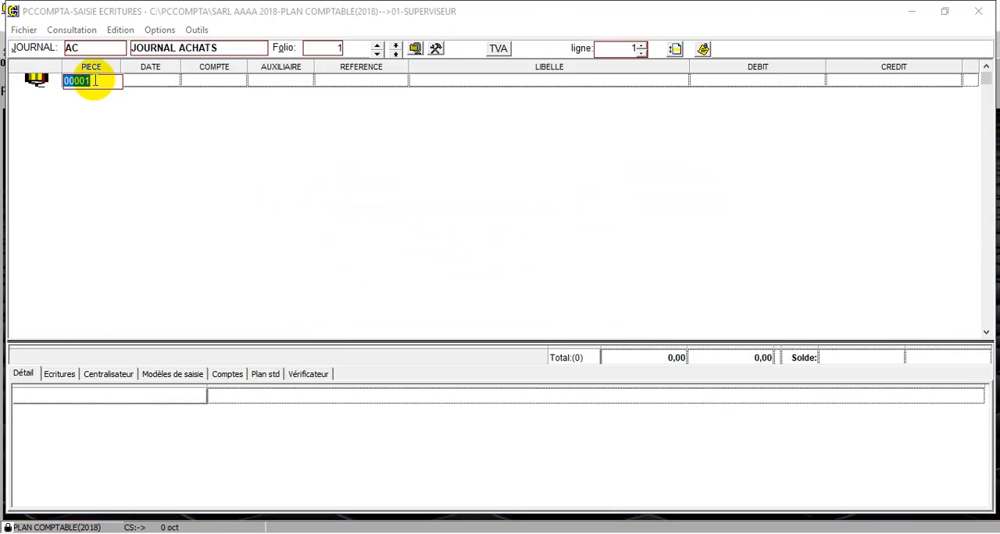
key(Return)
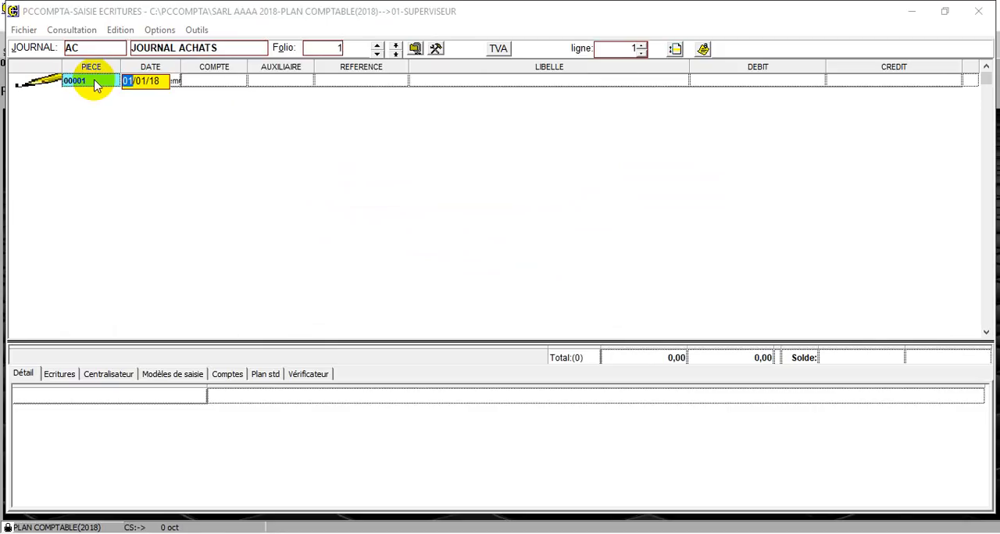
key(Return)
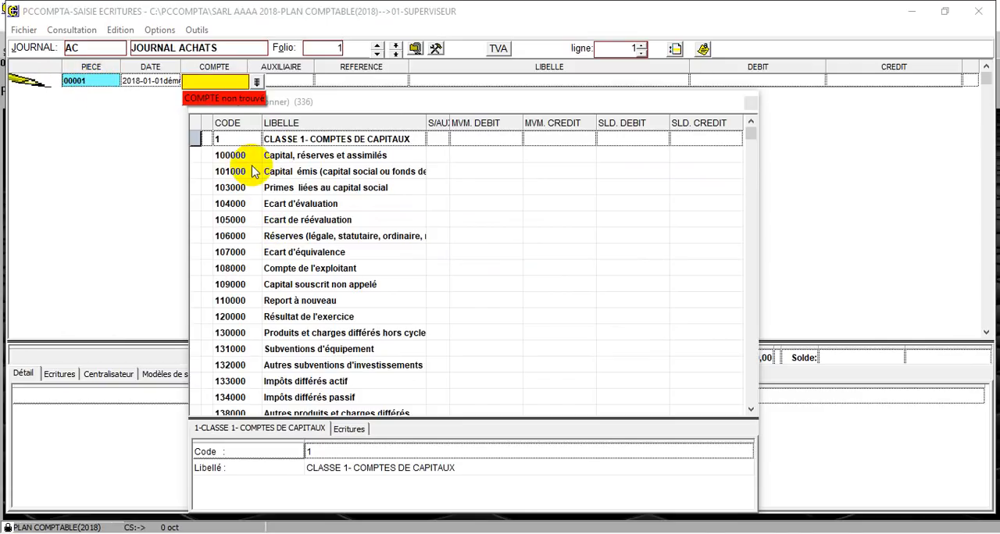
text(380)
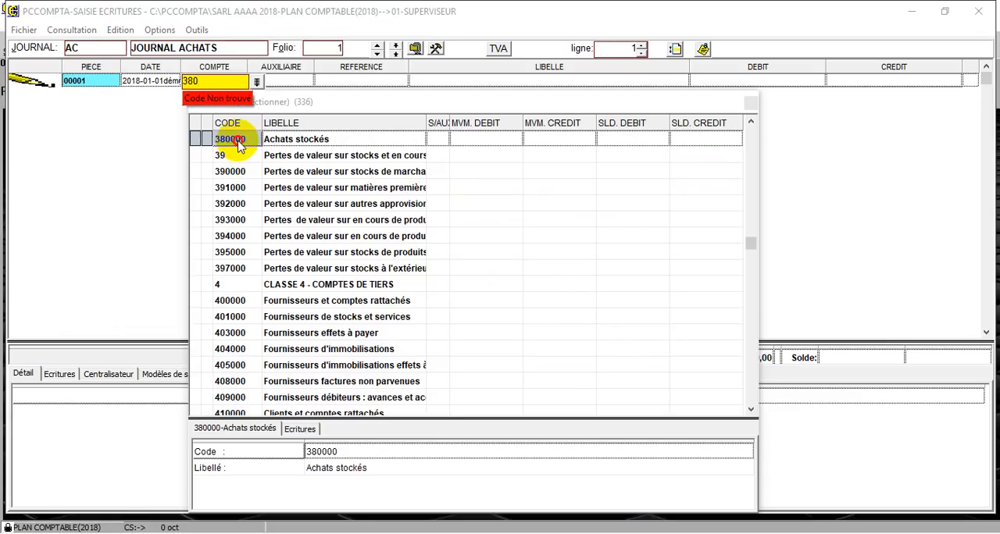
double_click(239, 140)
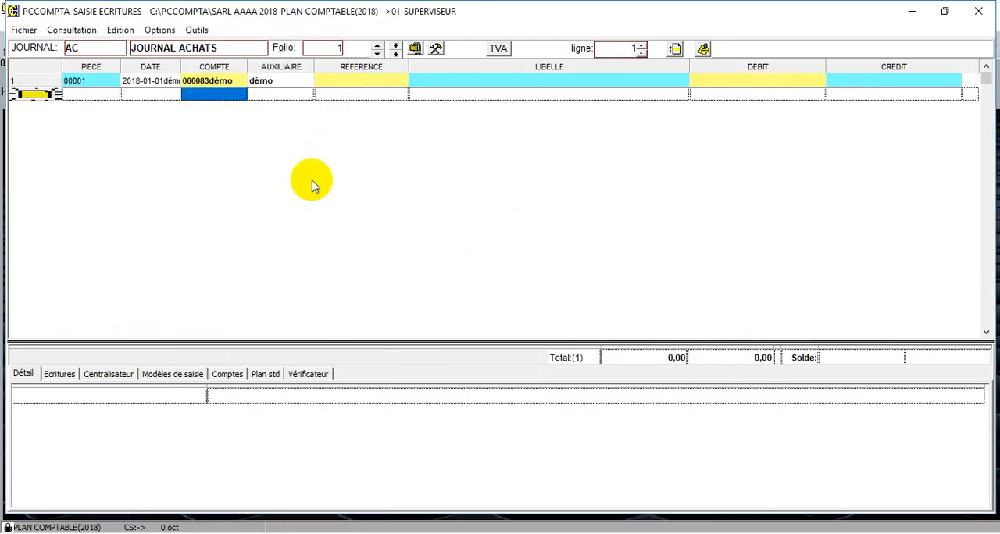
key(Return)
key(Return)
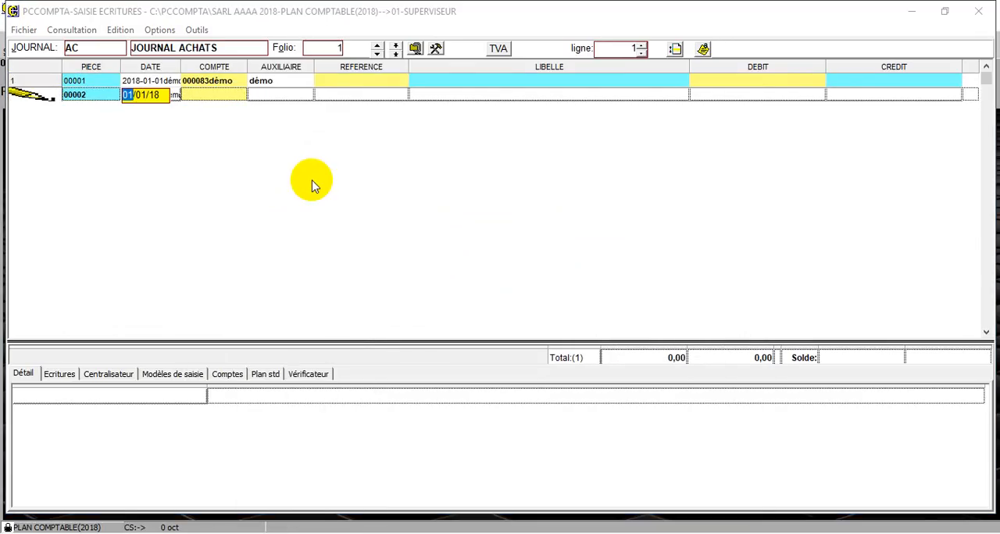
key(Return)
key(Return)
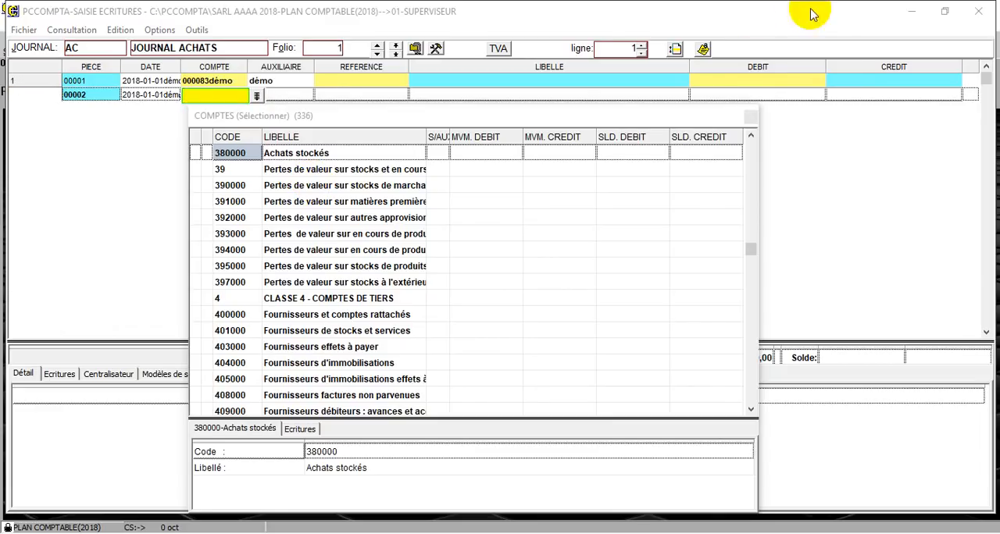
click(781, 80)
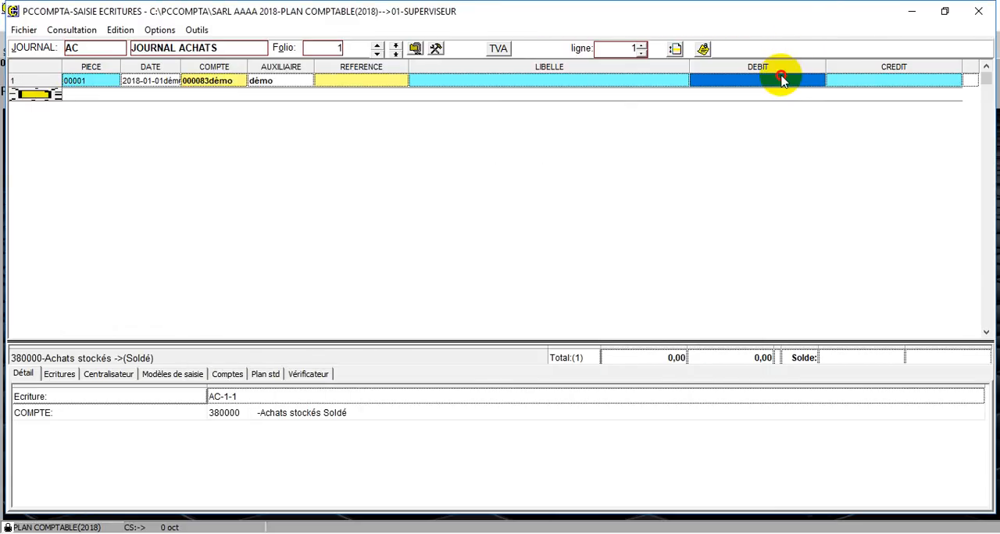
Examine the reference, label, debit and credit fields of the first entry line
click(348, 83)
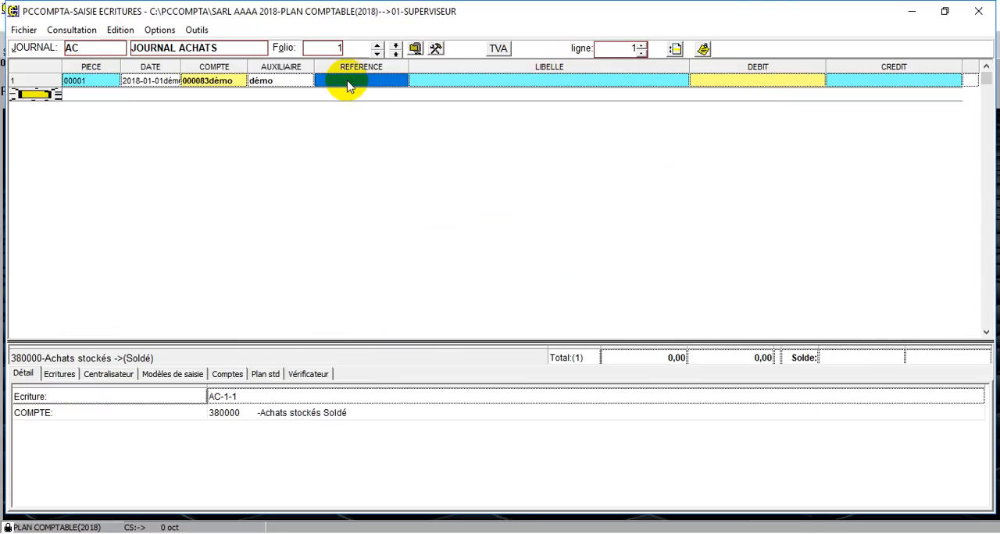
click(348, 82)
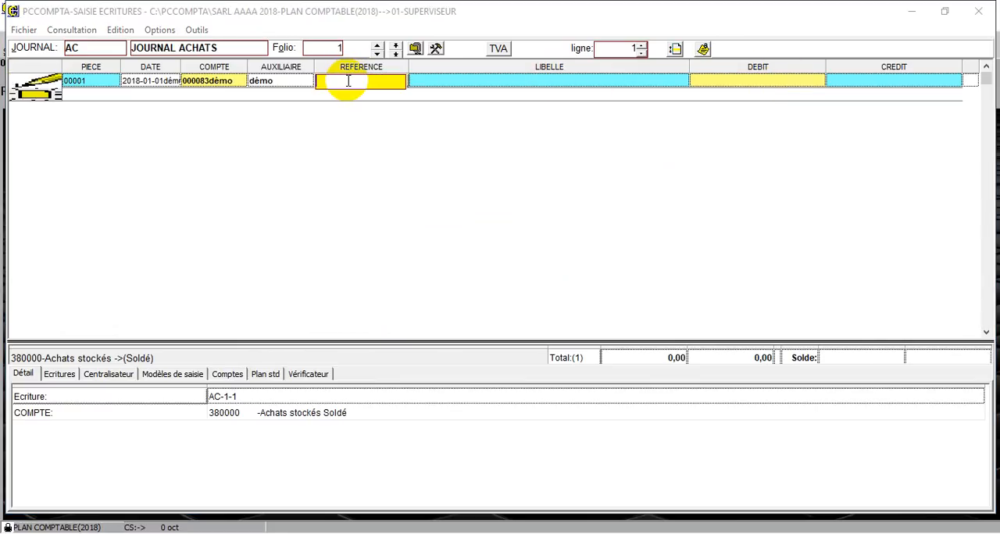
click(436, 83)
click(436, 83)
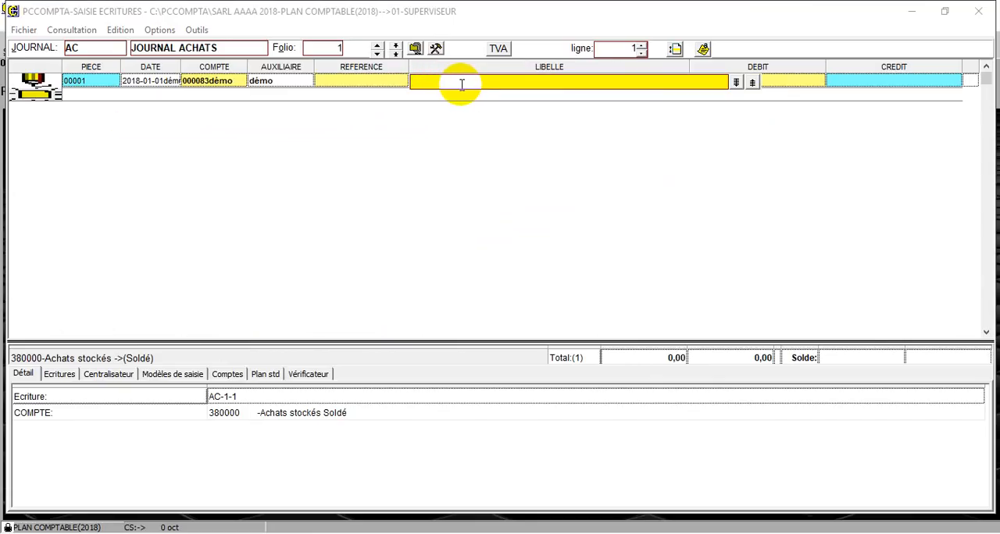
click(790, 82)
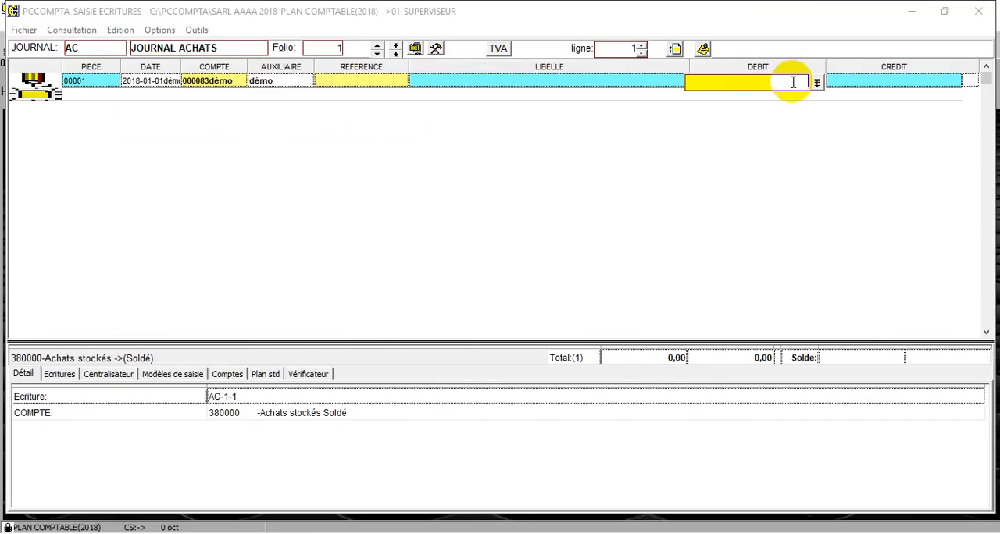
click(918, 78)
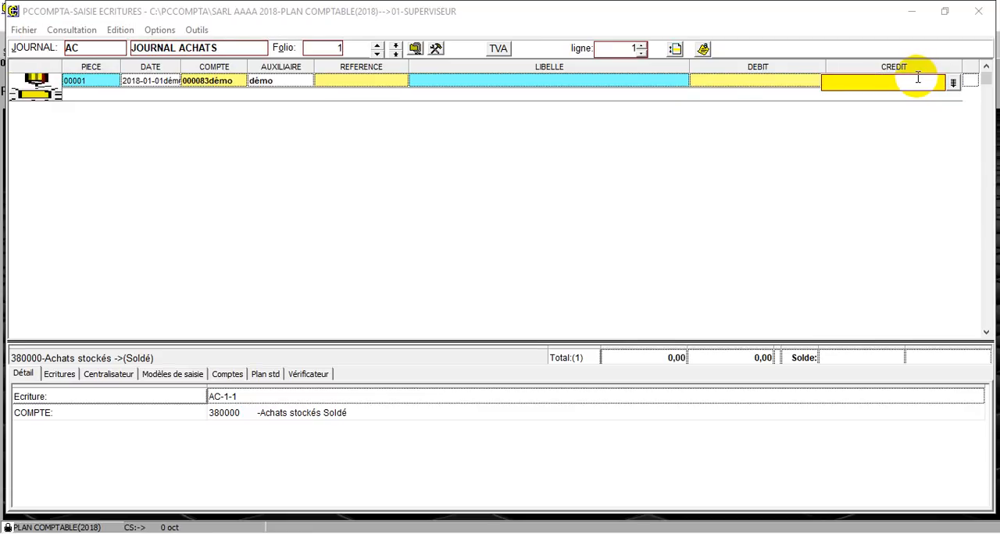
key(Left)
key(Right)
Set the debit amount of the Achats stockés line to 200 000
key(Left)
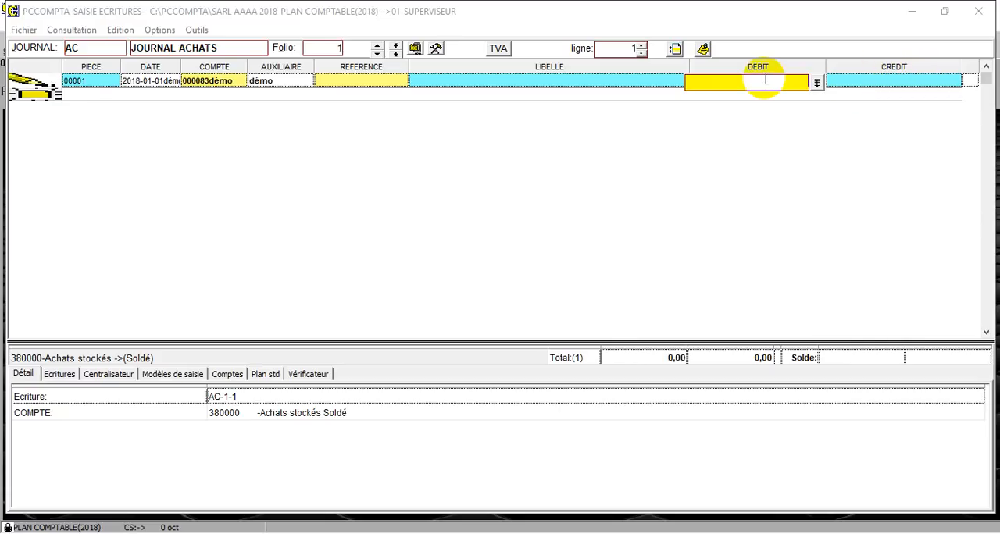
text(200 000)
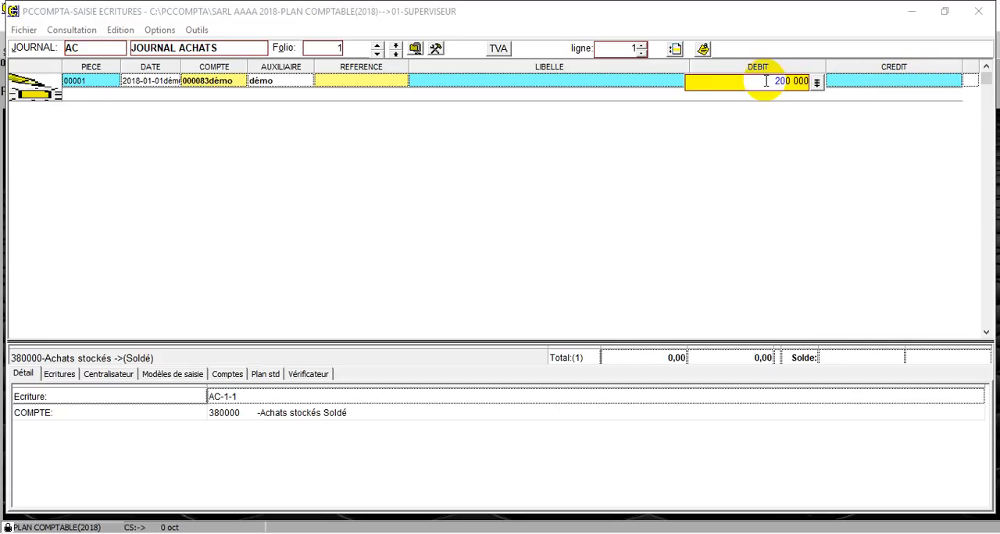
key(Return)
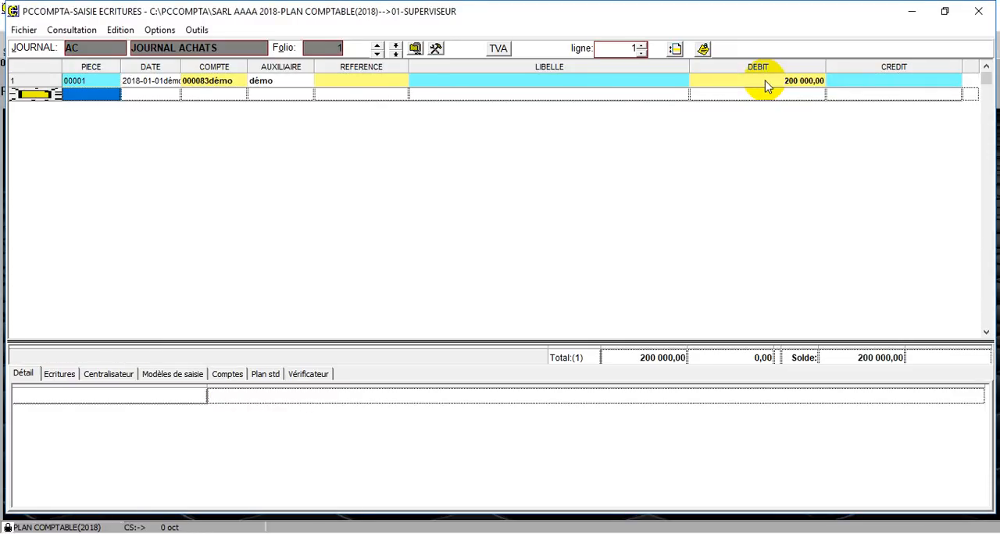
Start a second line for piece 00001 with date 01/01/18 and enter account code 445660
key(Return)
key(Return)
key(Return)
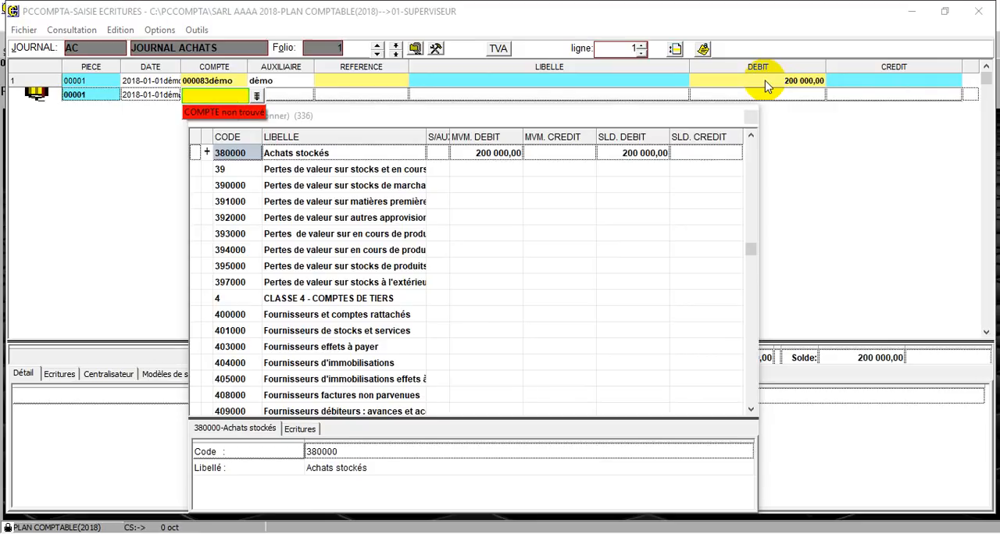
text(445)
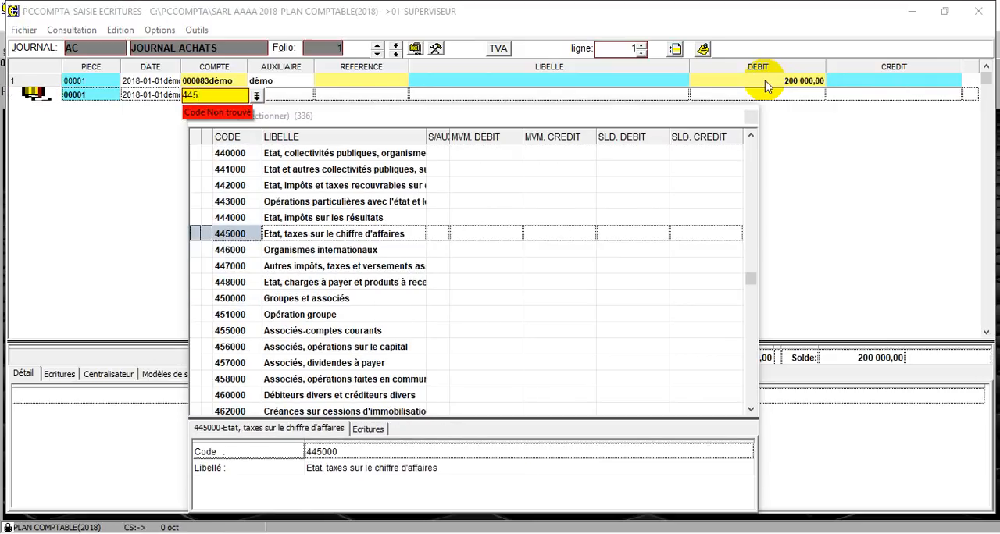
text(66)
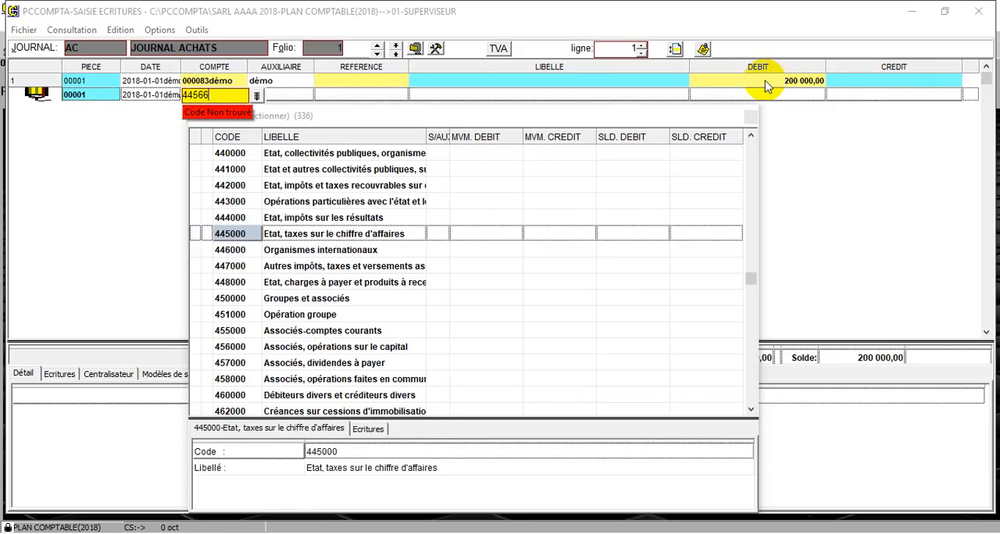
text(0)
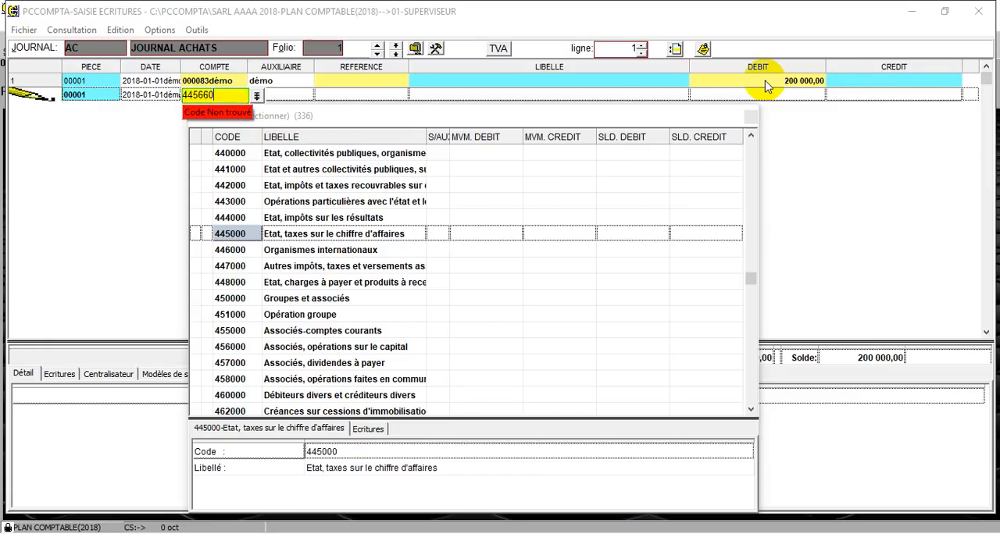
key(Return)
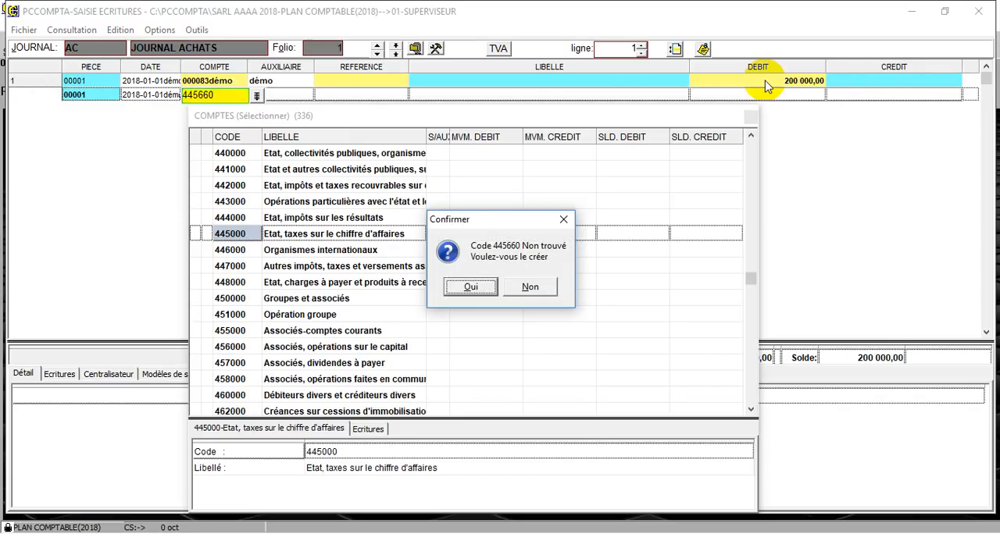
Create general account 445660 with the label TVA DEDUCTIBLE SUR ACHAT
key(Return)
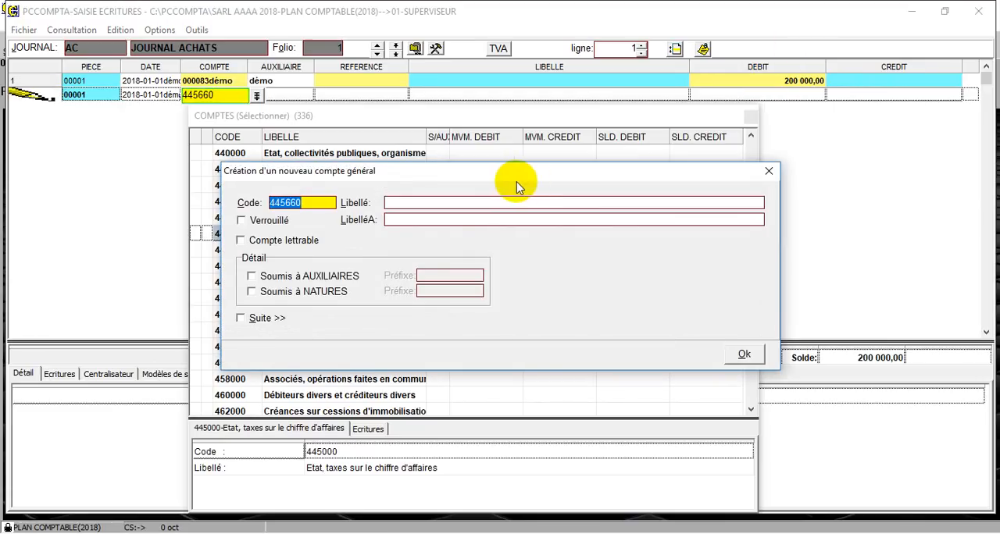
click(453, 205)
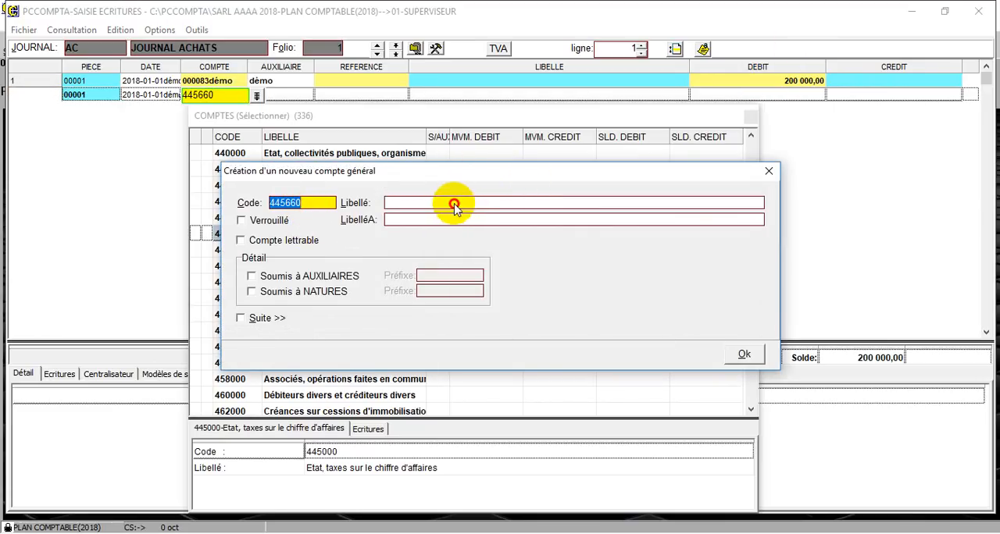
text(TV)
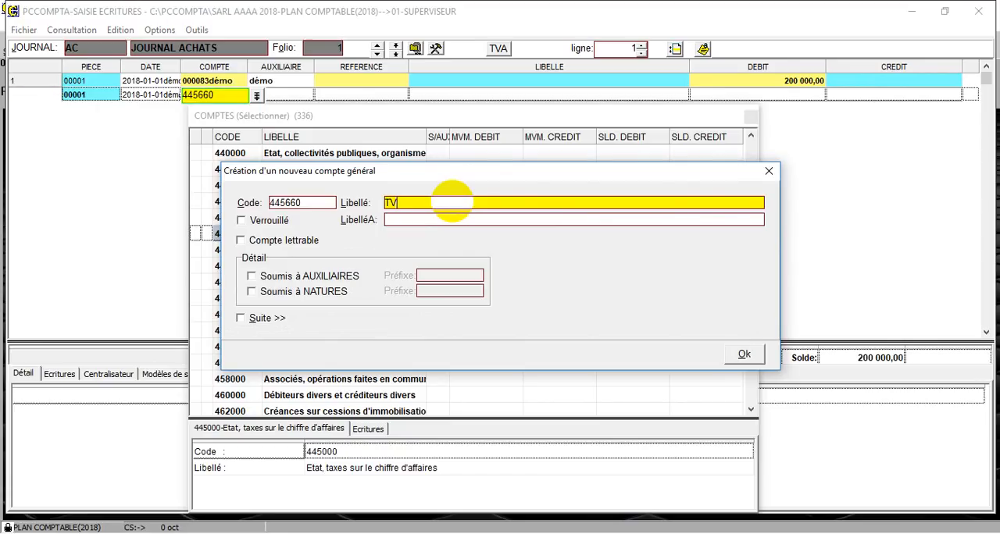
text(A DED)
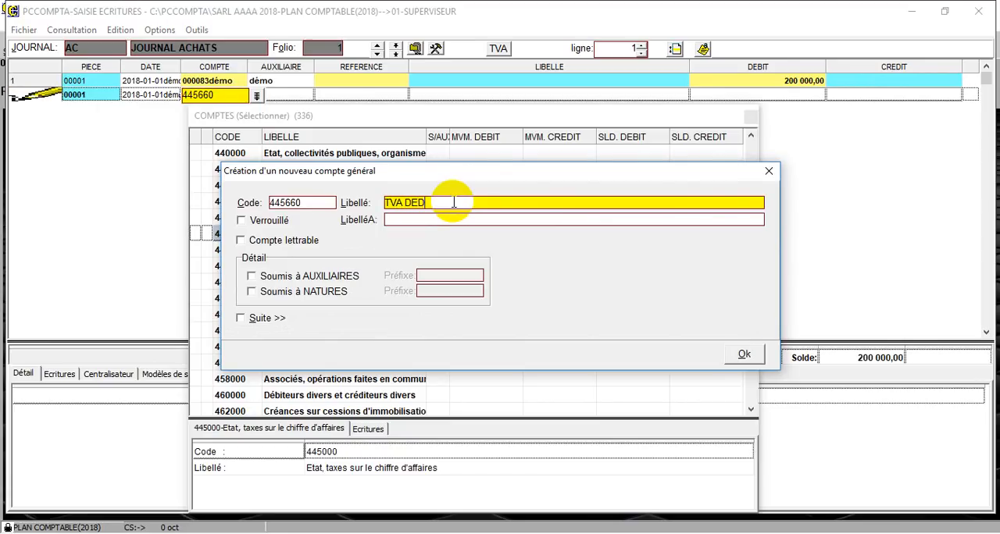
text(UCTIBLE )
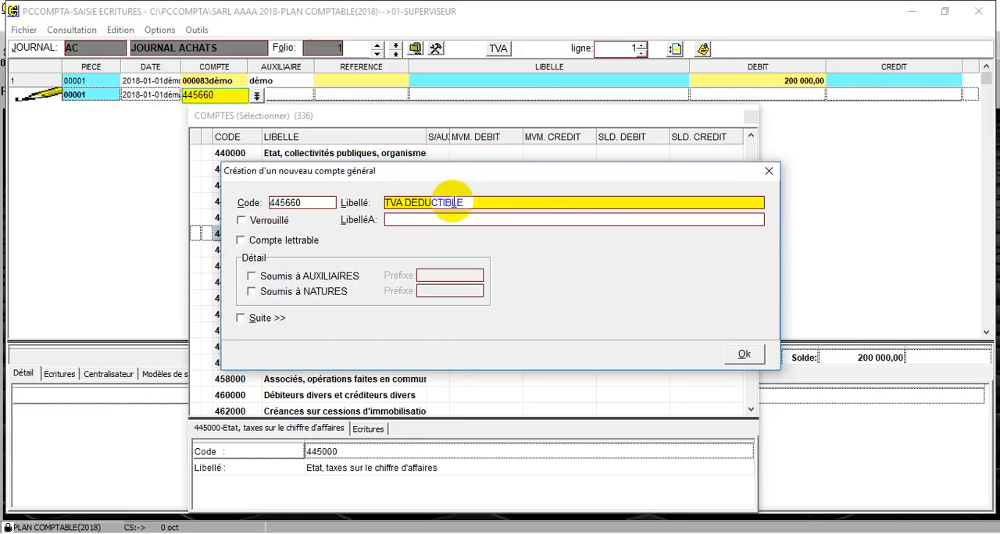
text(SUR A)
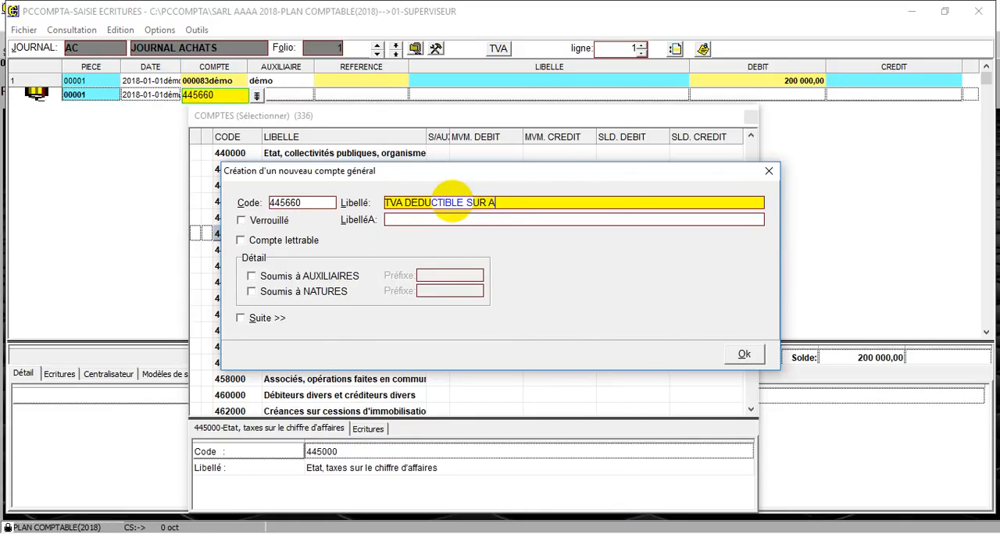
text(CHAT)
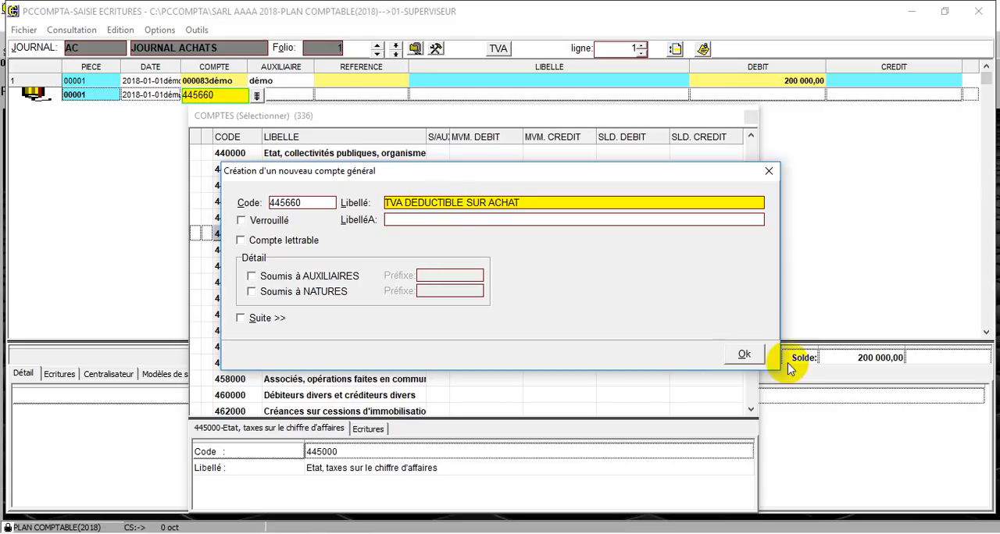
click(752, 354)
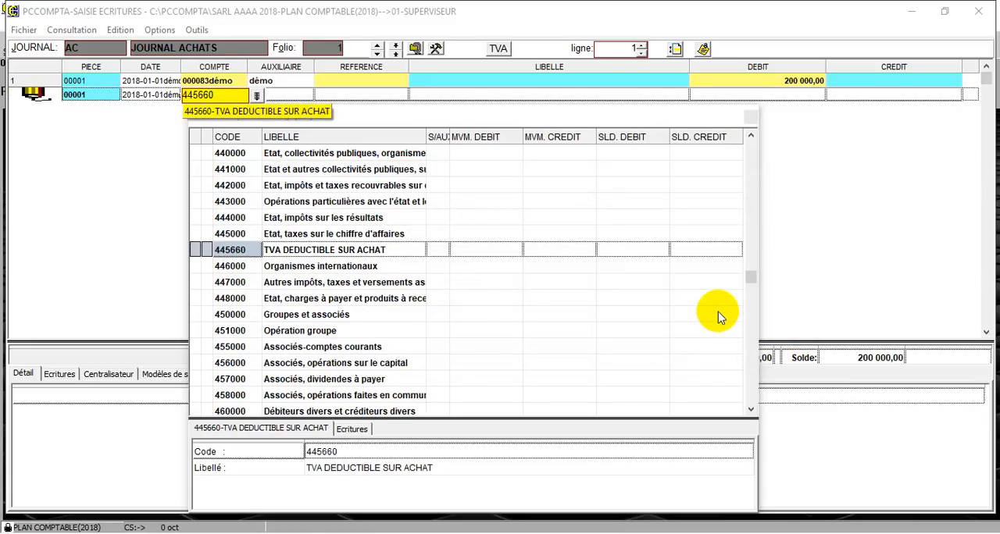
Assign account 445660 to the second line of piece 00001 and enter a debit of 20 000
double_click(226, 250)
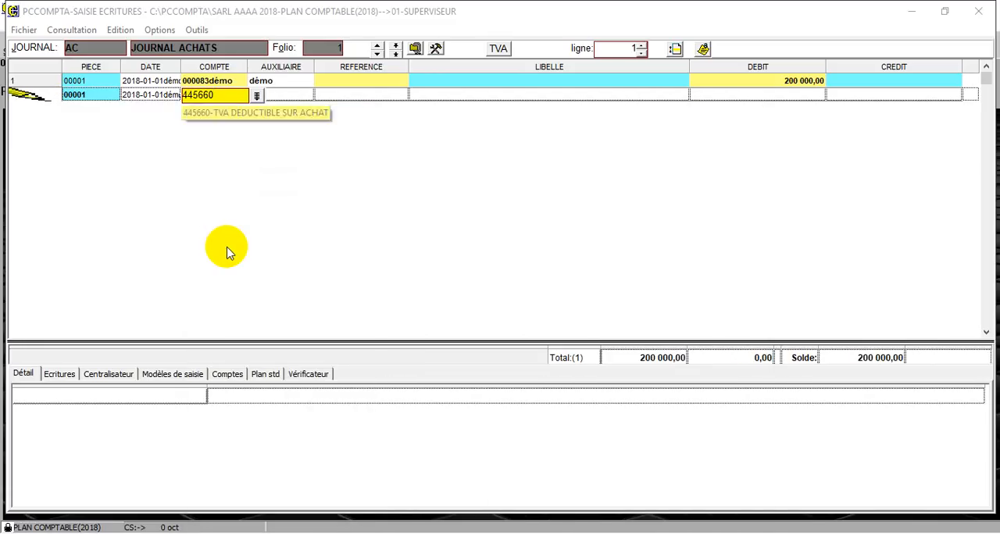
key(Return)
key(Return)
key(Return)
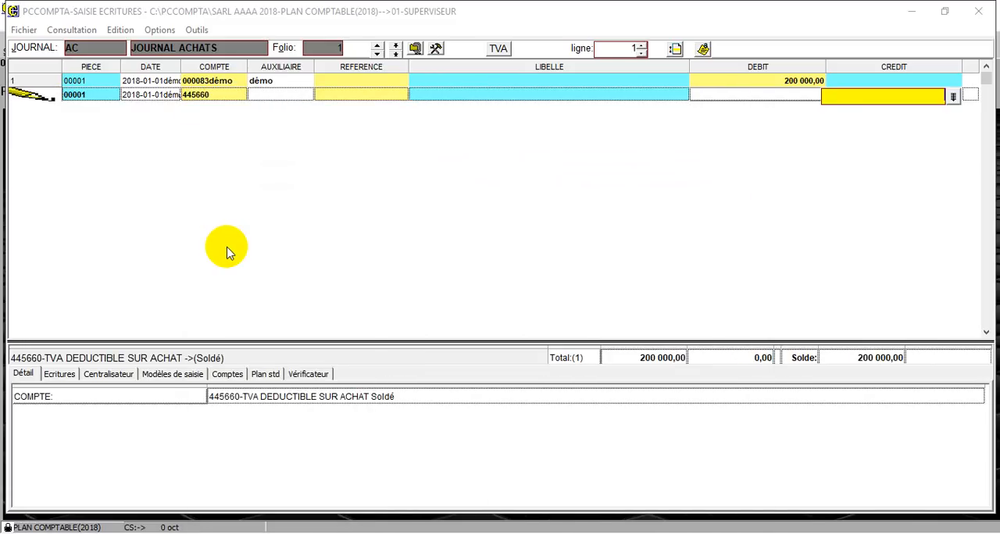
key(Return)
text(200000)
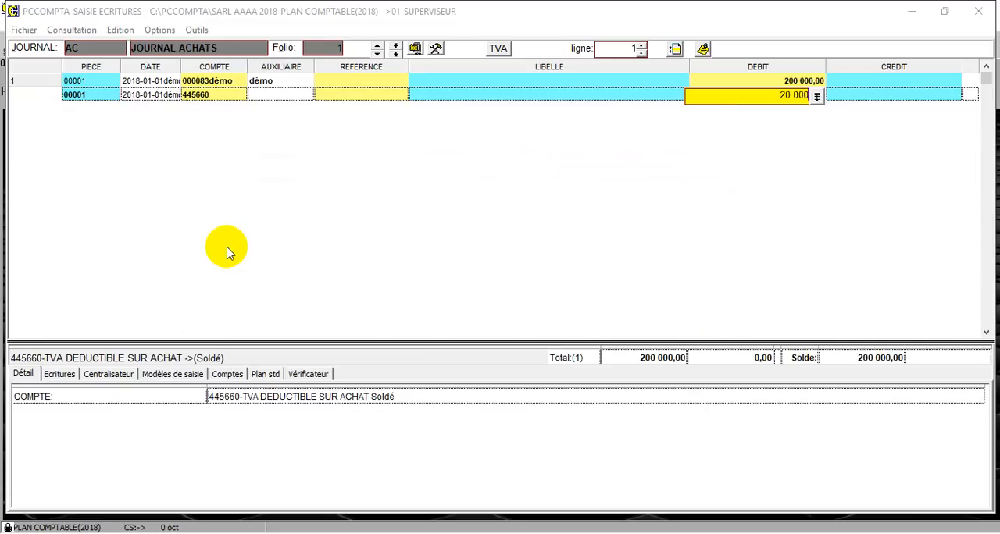
key(Return)
key(Return)
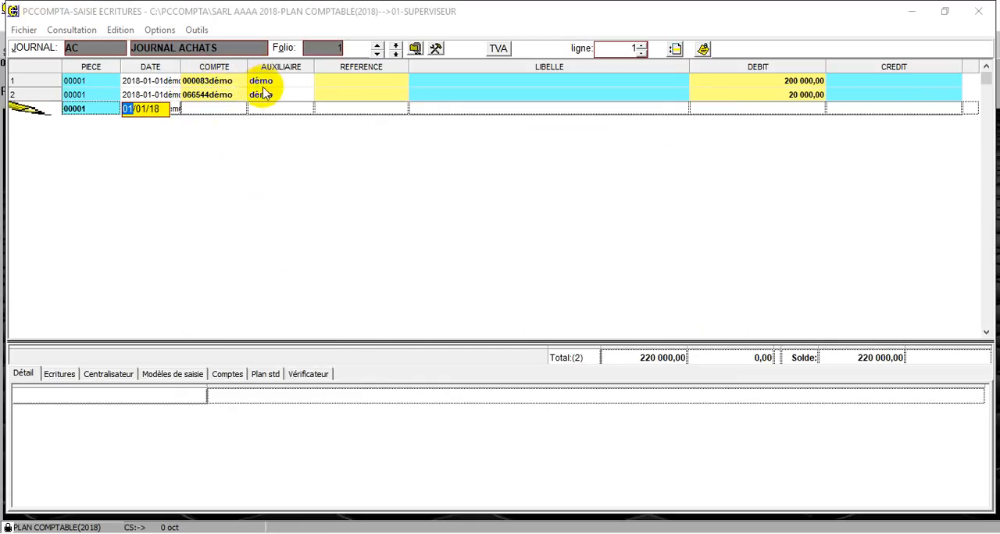
Enter account 401000 Fournisseurs de stocks et services on the third line of piece 00001
click(223, 114)
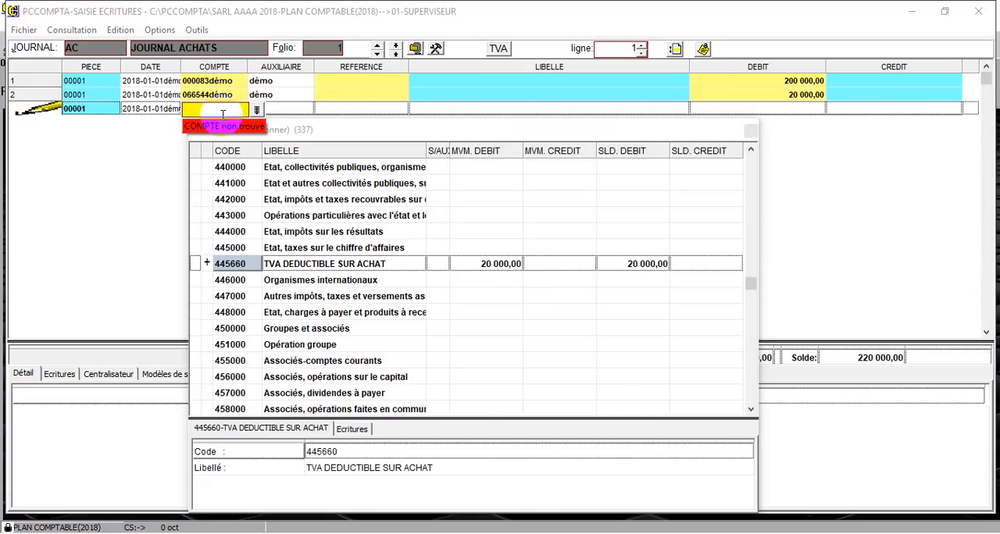
text(411)
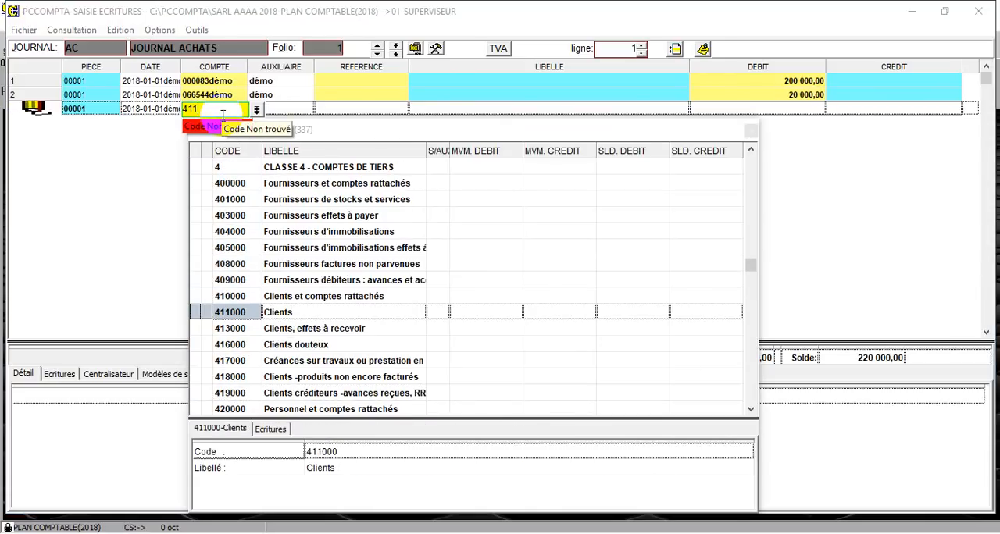
key(BackSpace)
key(BackSpace)
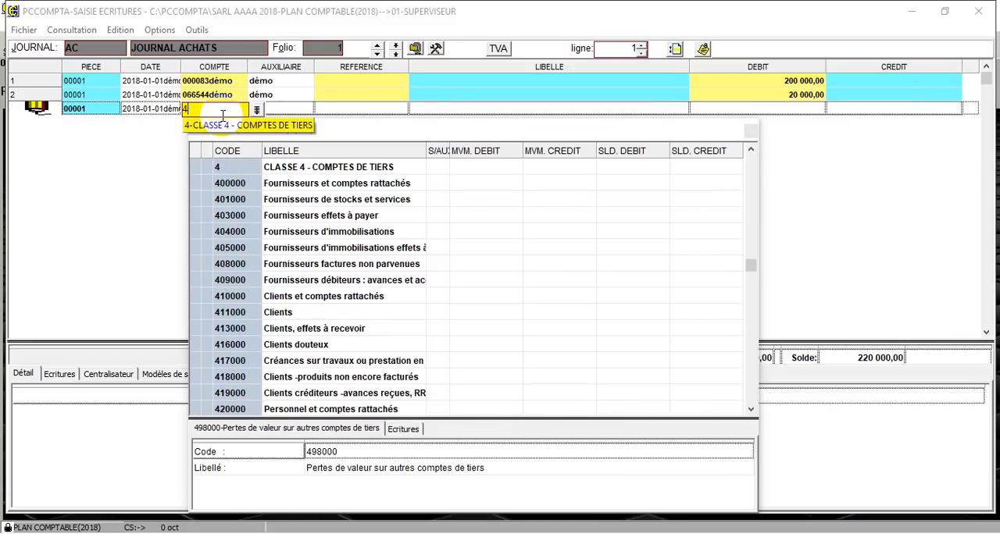
text(1)
key(BackSpace)
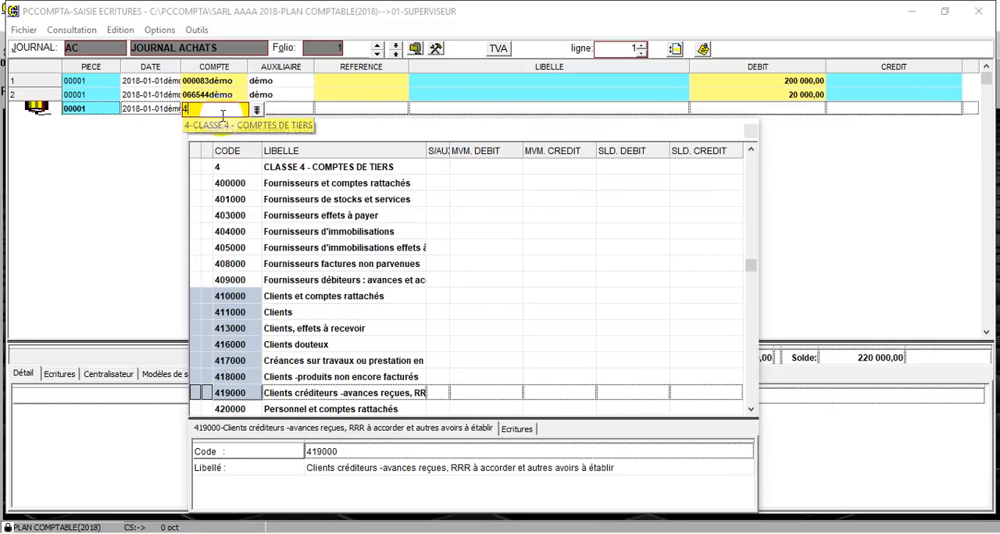
text(01)
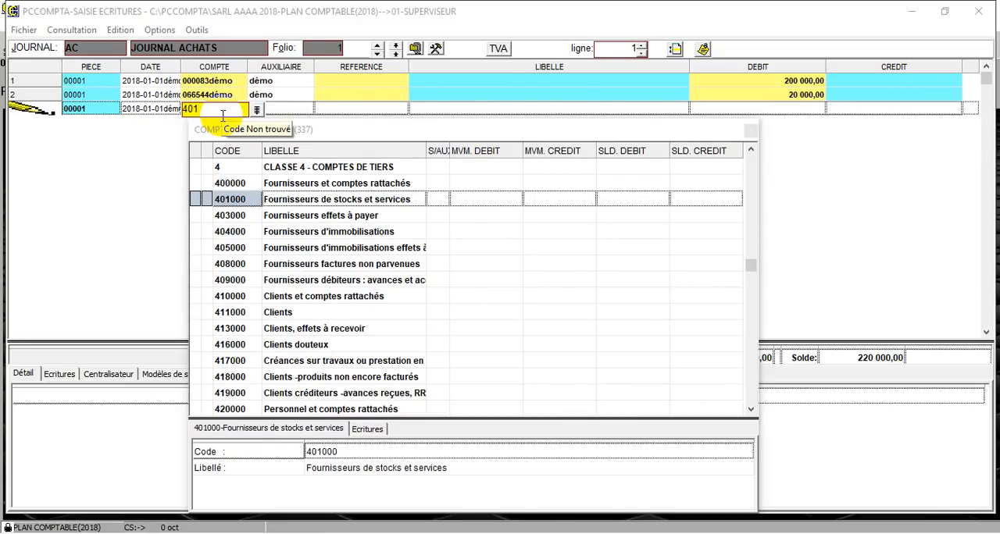
text(000)
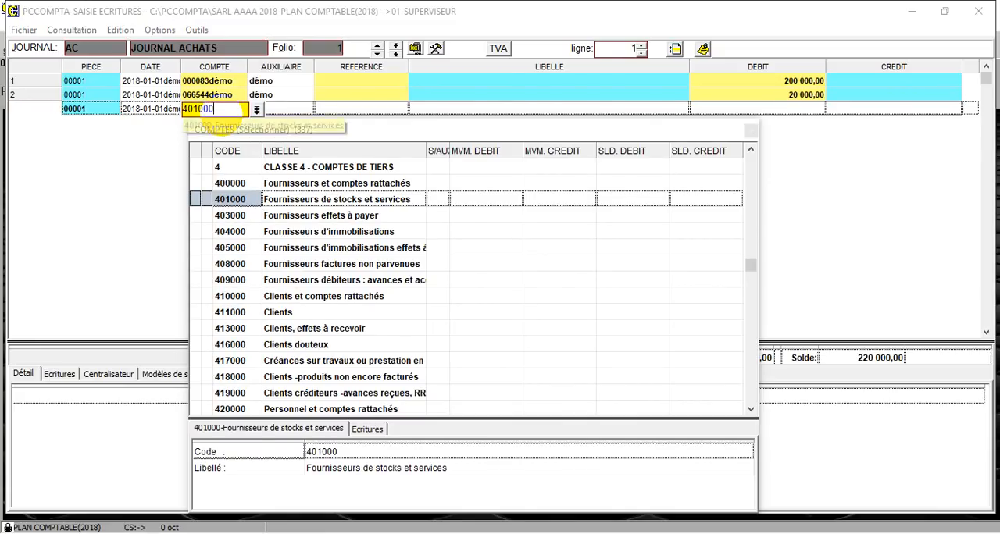
key(Return)
Enter a credit of 220 000 on the Fournisseurs line, leaving auxiliary, reference and label empty
key(Return)
key(Return)
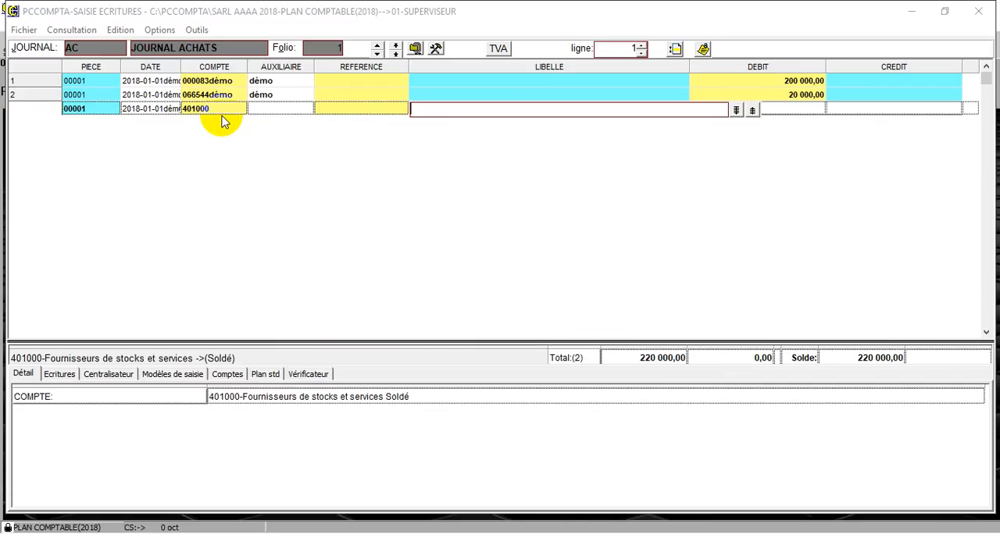
key(Return)
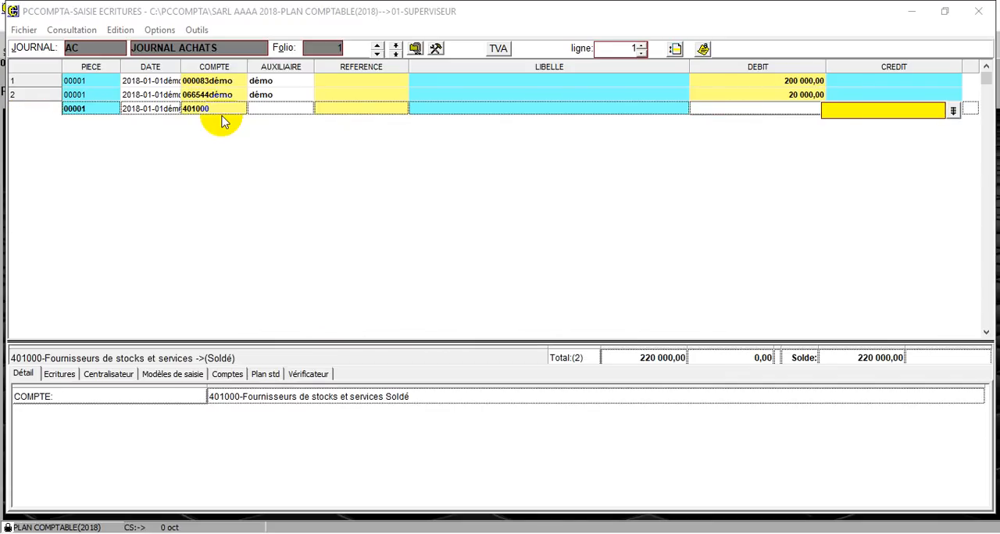
text(220 00)
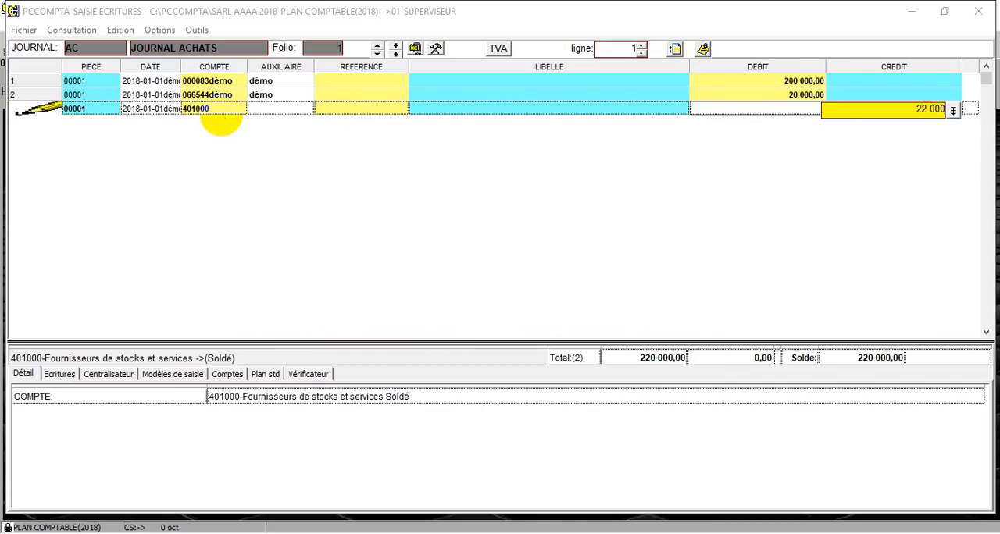
text(0)
key(Return)
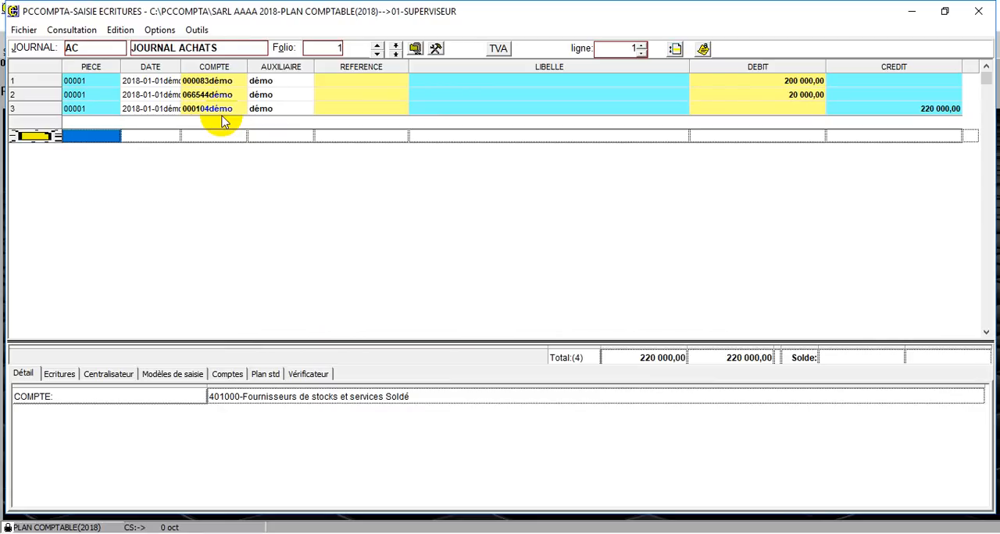
Switch the entry journal to OUV, JOURNAL OUVERTURE
double_click(72, 47)
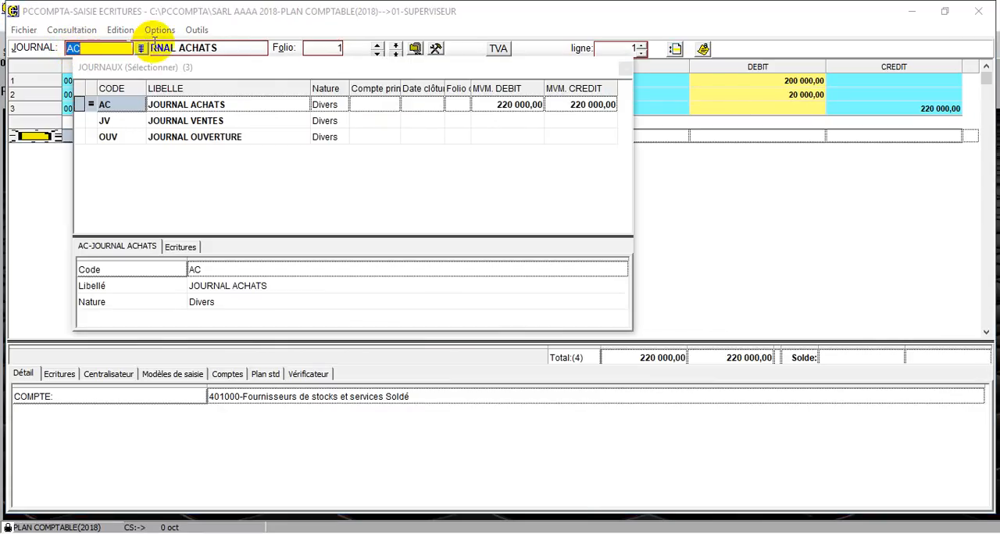
click(127, 121)
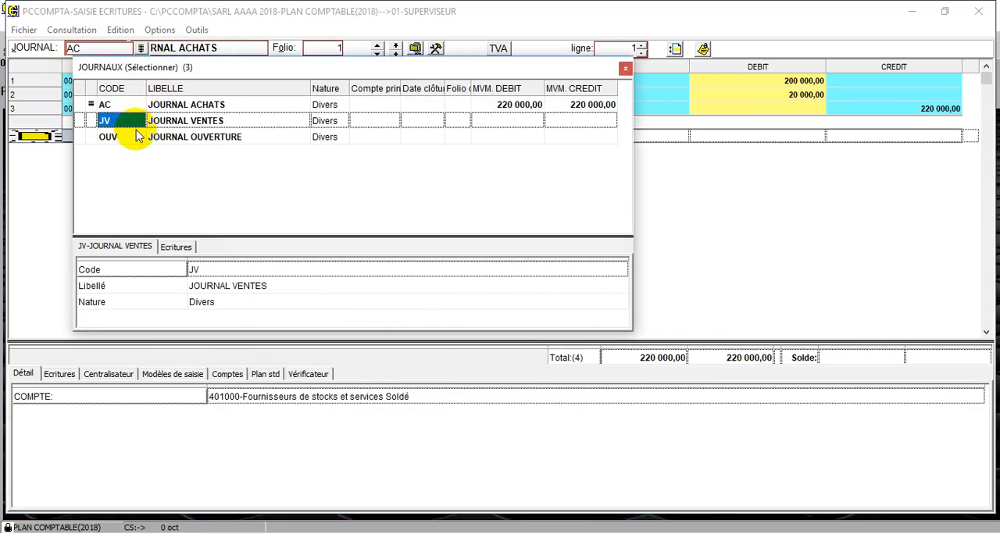
click(137, 136)
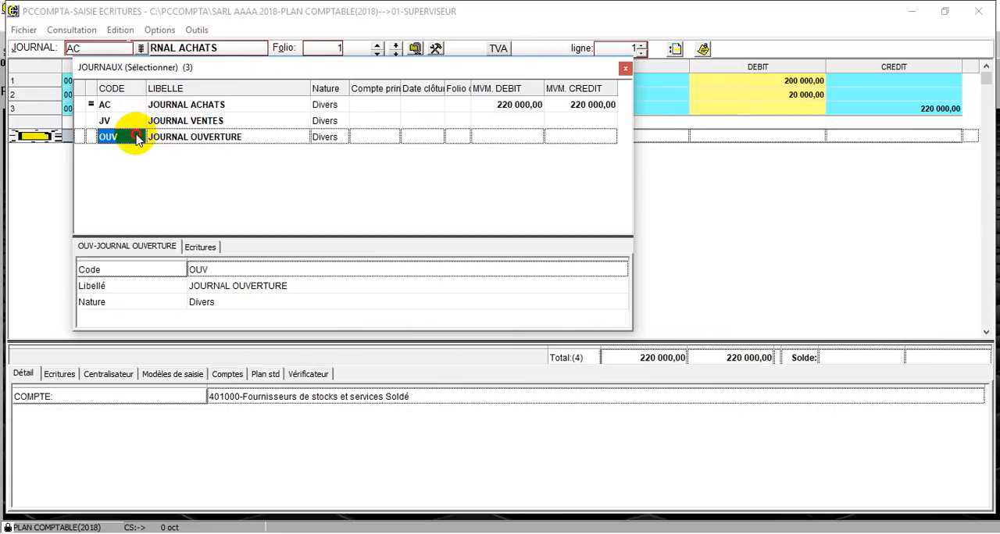
double_click(137, 136)
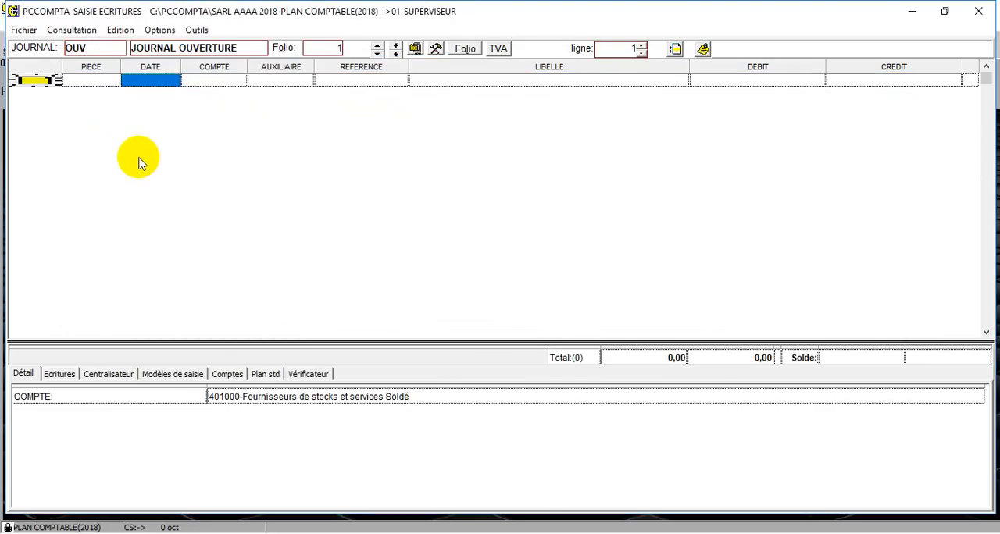
Import the à-nouveaux from the EXEMPLE_2015 dossier into the opening journal, as Solde uniquement
click(197, 31)
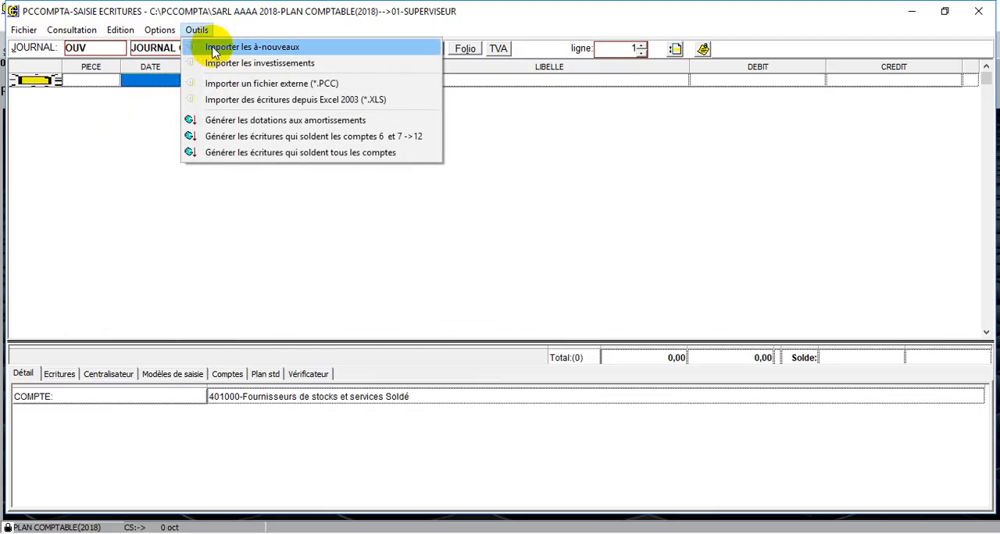
click(212, 49)
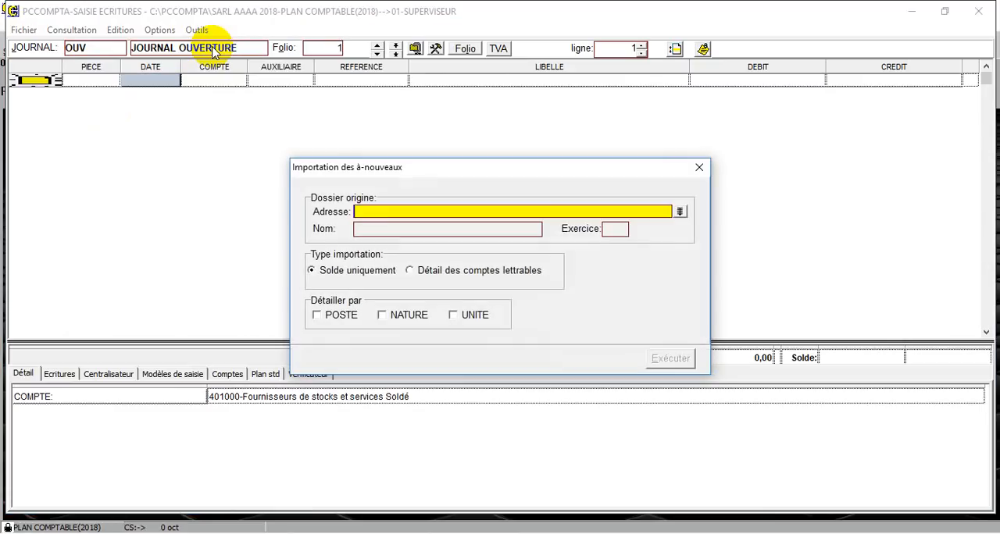
click(680, 211)
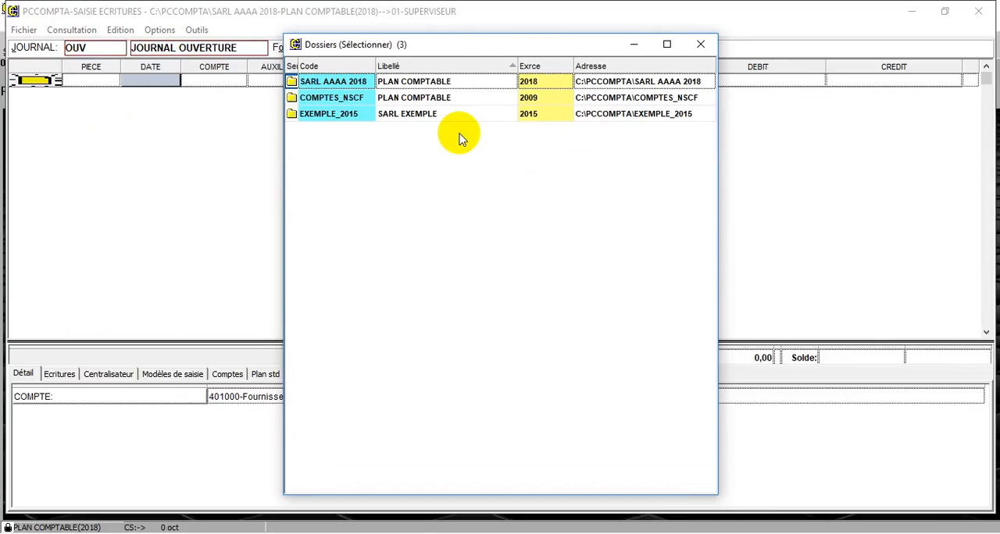
click(358, 115)
double_click(357, 115)
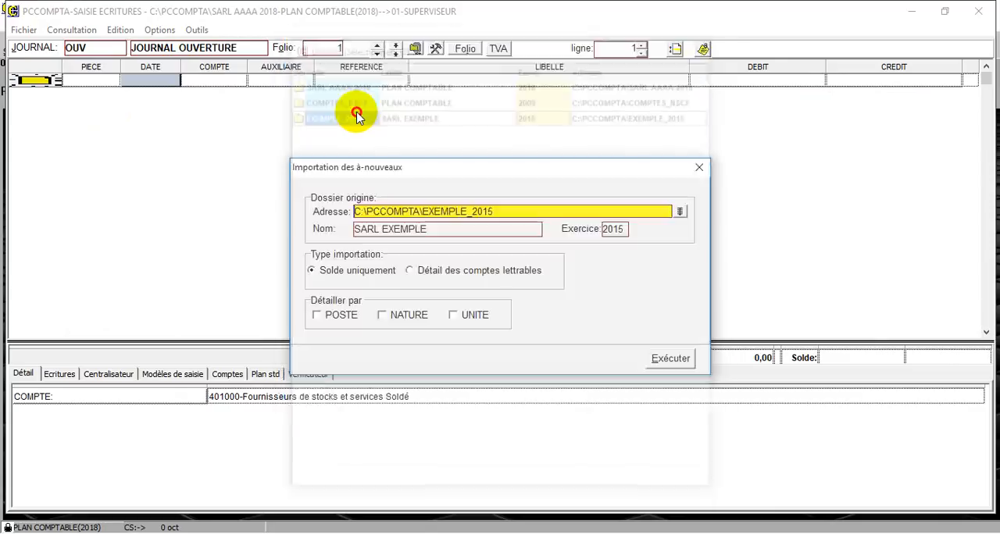
click(670, 359)
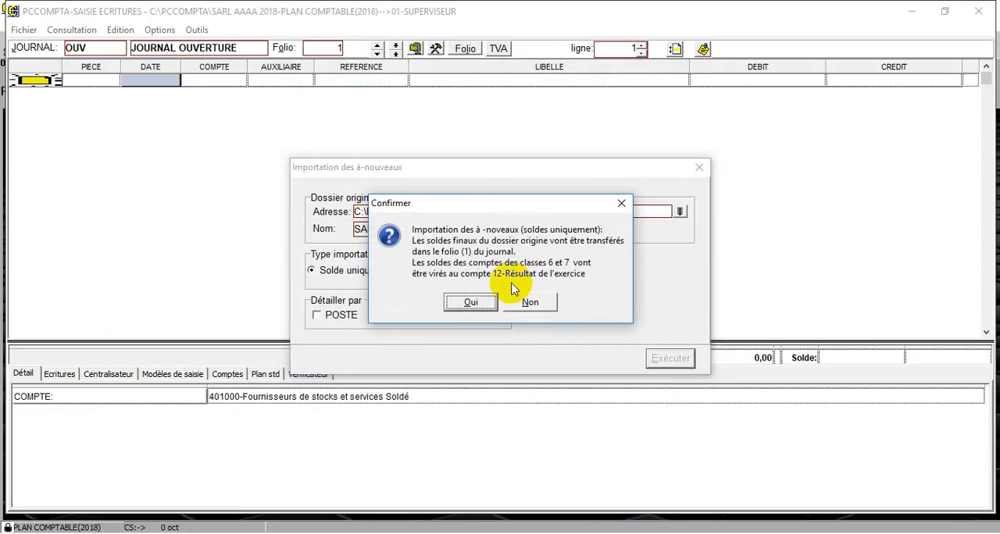
click(471, 302)
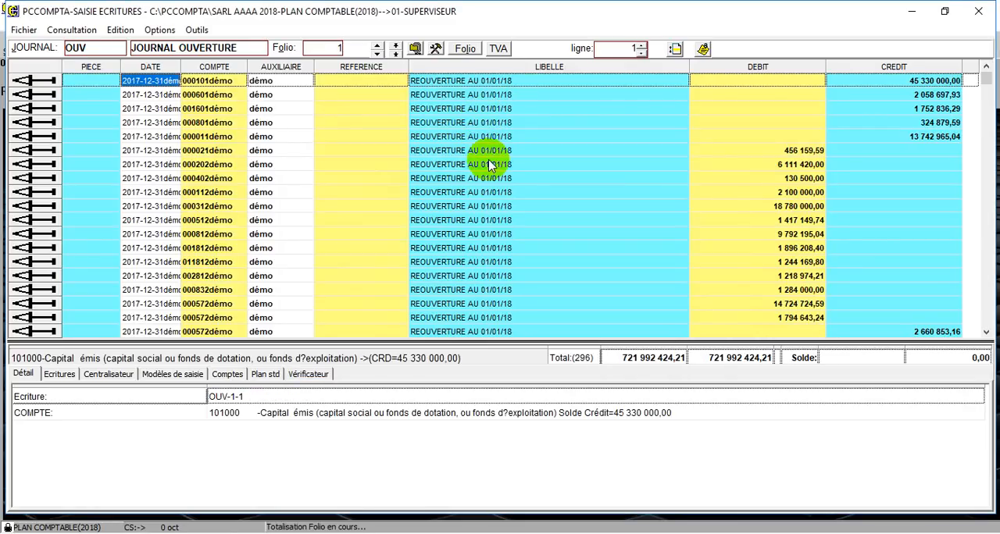
Examine the imported REOUVERTURE AU 01/01/18 lines and their account balances in the opening journal
click(491, 164)
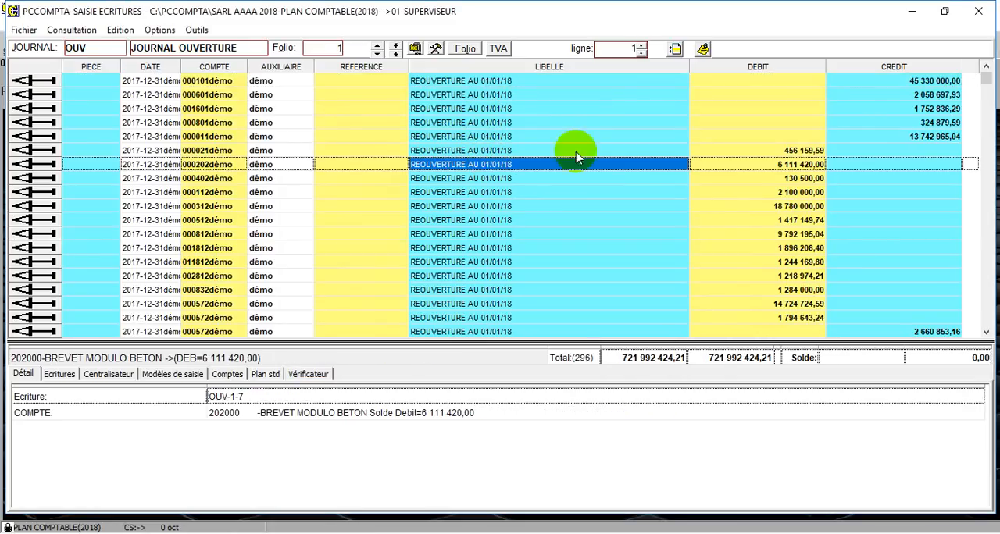
drag(990, 80, 986, 214)
click(808, 234)
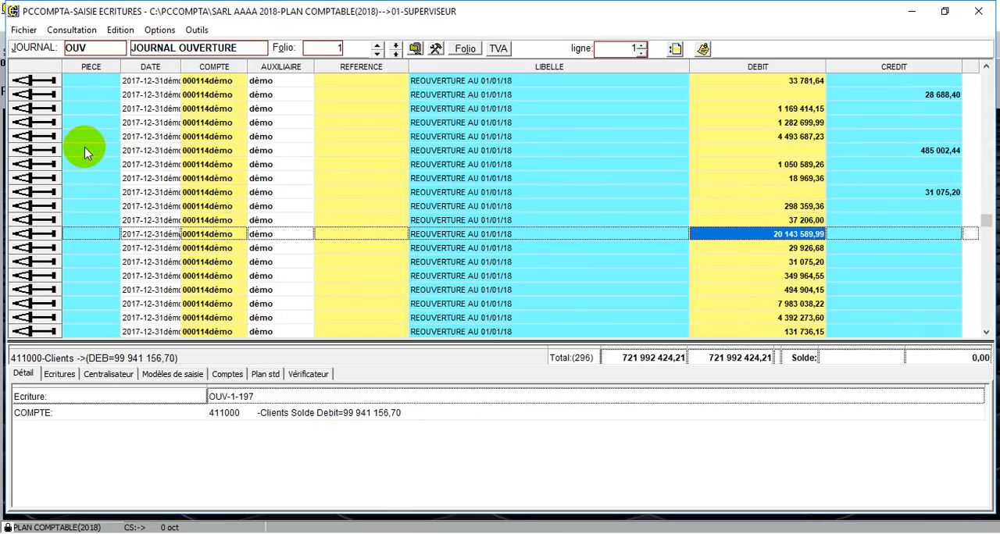
Review the dossier's journals and their debit and credit movements, and close the entry window
click(86, 47)
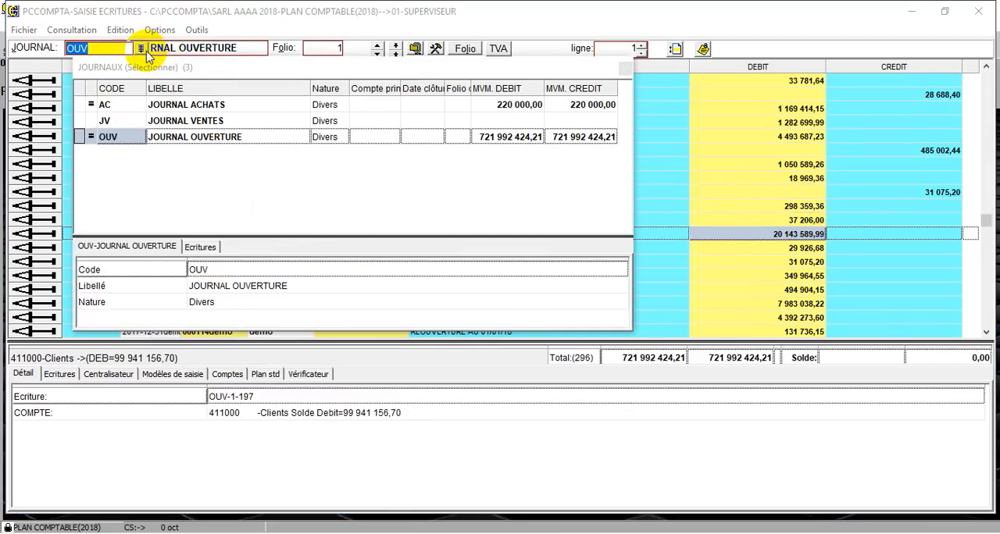
click(123, 153)
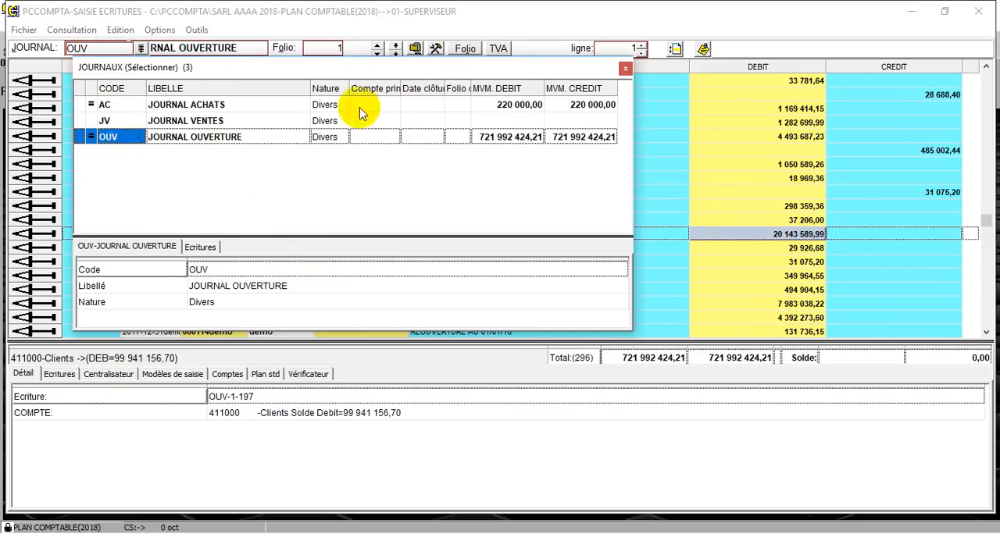
click(625, 68)
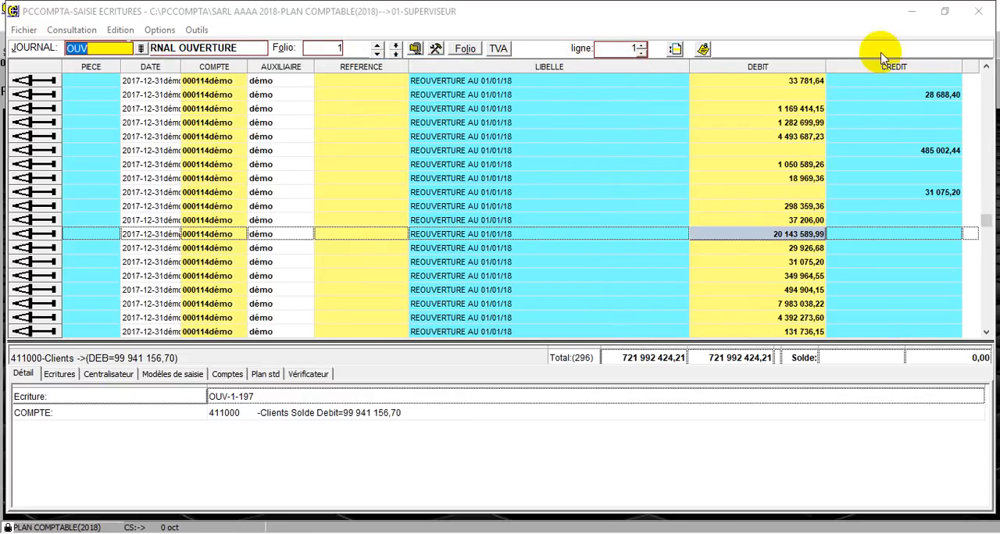
click(978, 11)
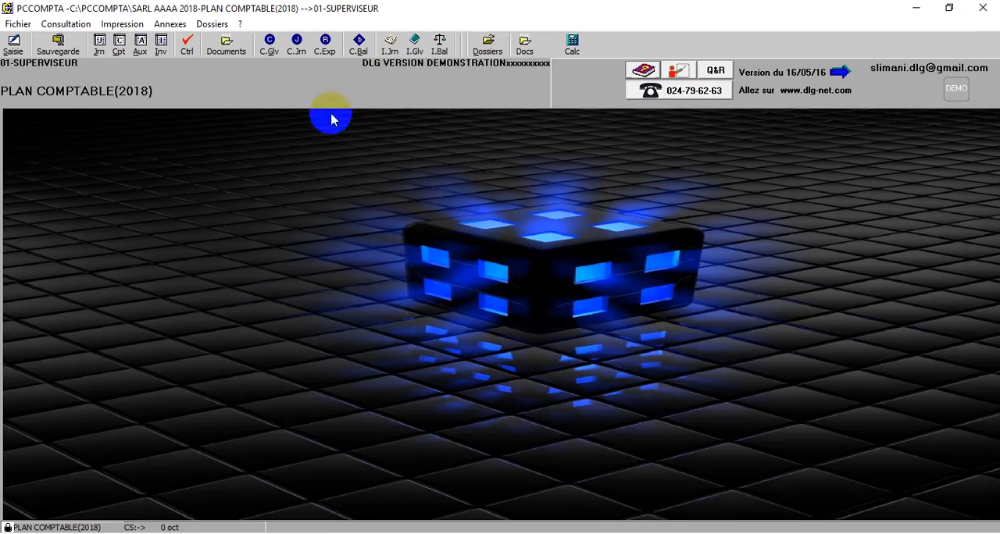
Start creating a new dossier under C:\PCCOMPTA with the code 2016
click(200, 25)
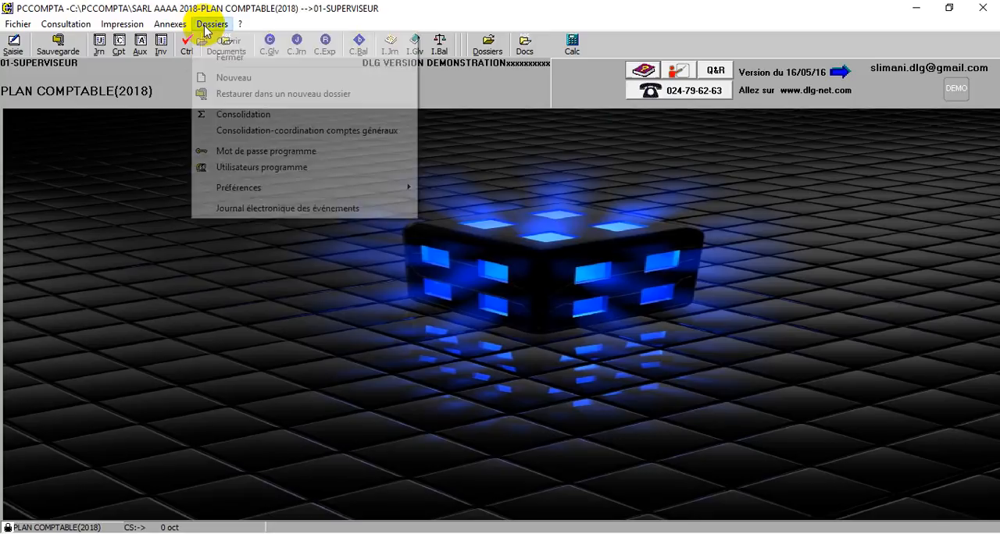
click(236, 76)
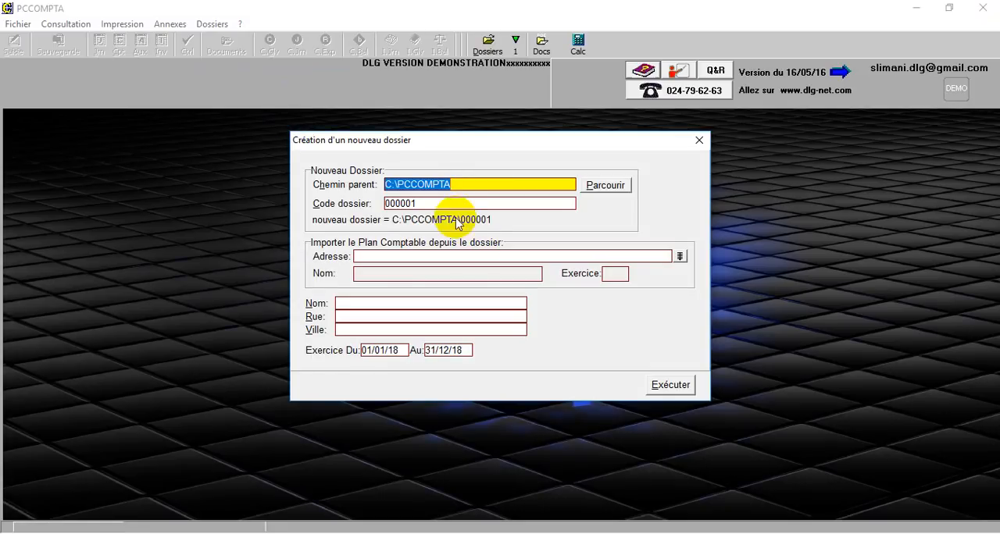
click(444, 204)
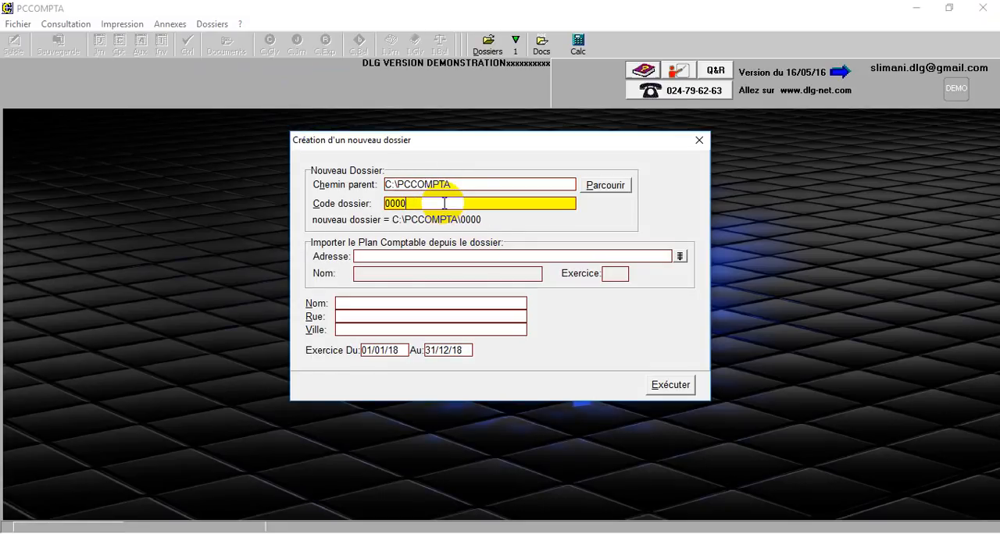
text(2016)
Import the chart of accounts from the EXEMPLE_2015 dossier and create the new dossier for exercice 01/01/18 to 31/12/18
click(681, 257)
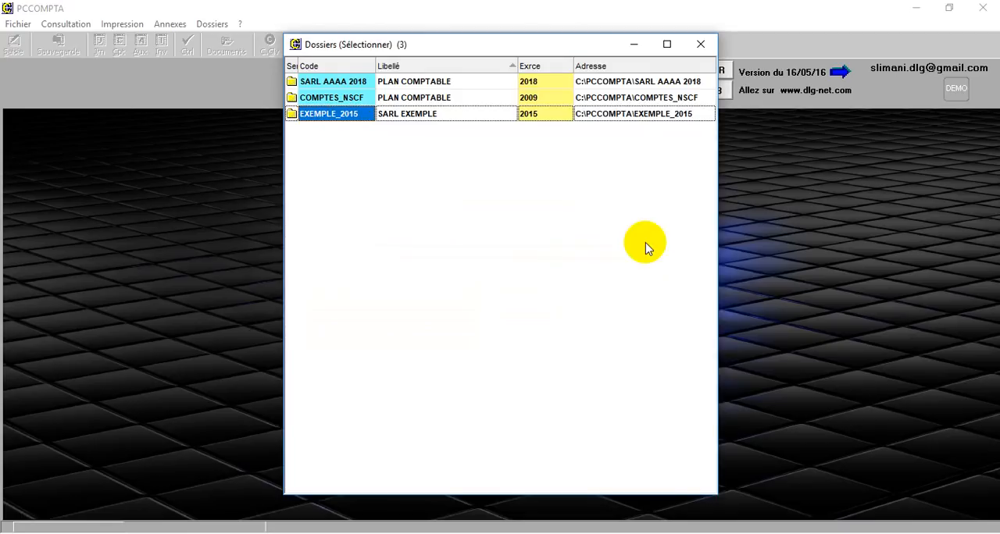
double_click(344, 114)
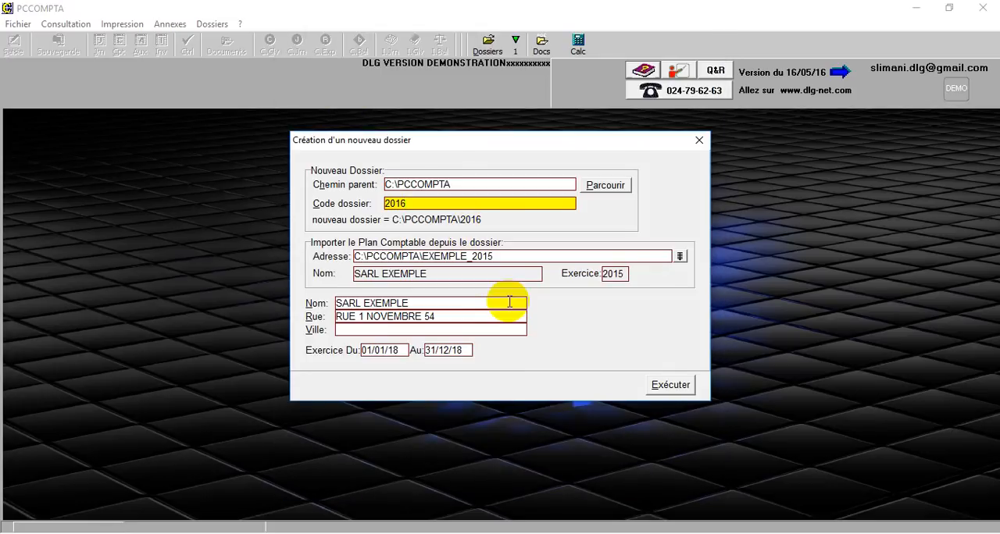
click(673, 387)
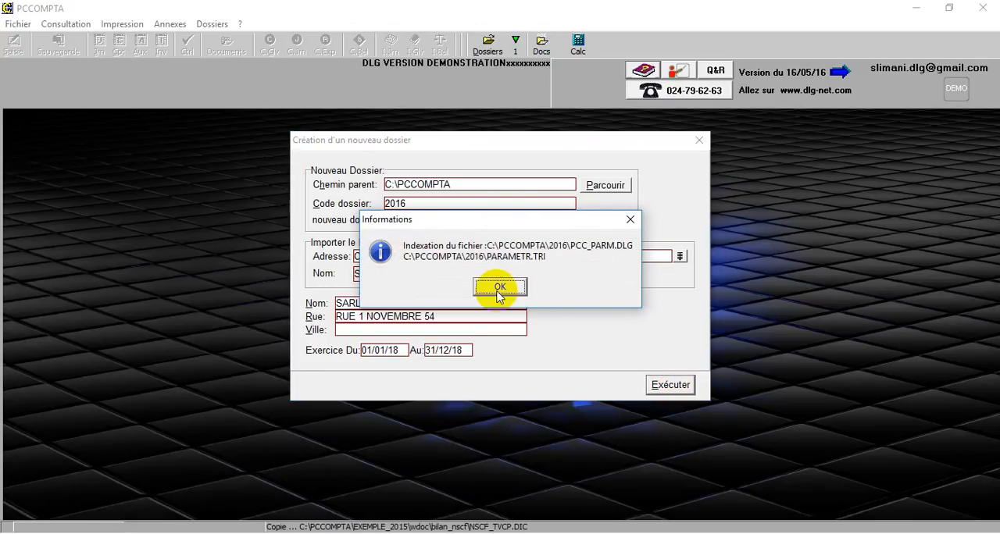
click(500, 288)
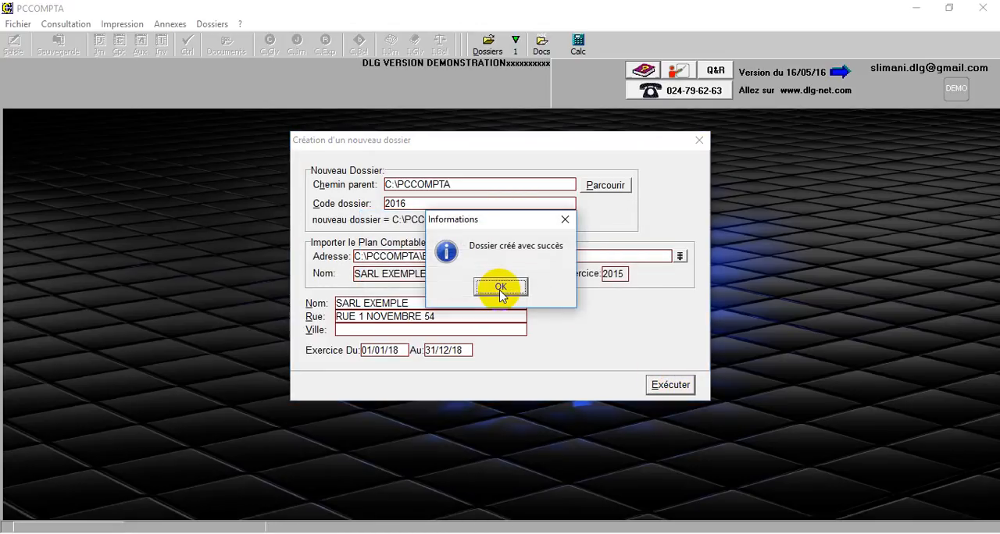
click(499, 287)
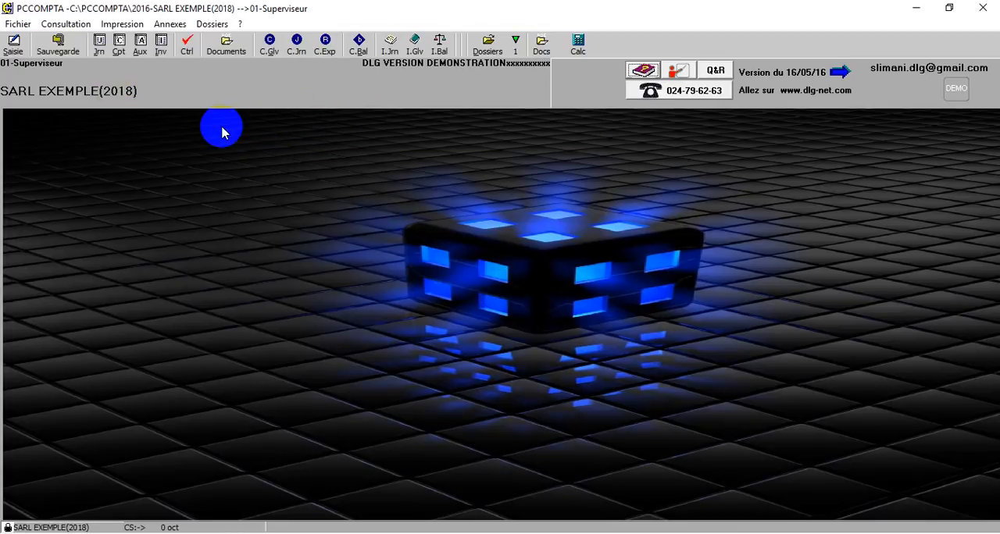
Open the dossier 2016 and bring up its journal list for entering écritures
click(489, 47)
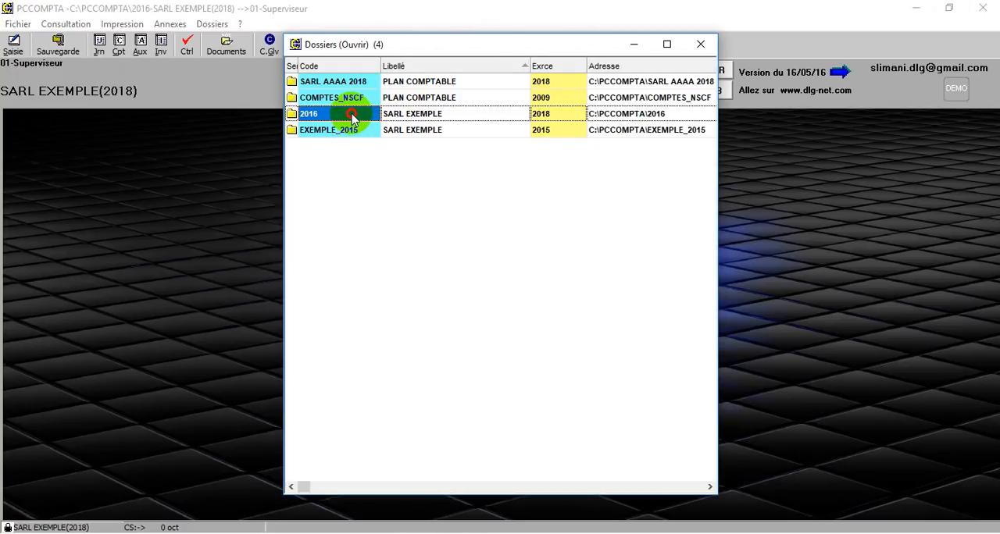
double_click(351, 115)
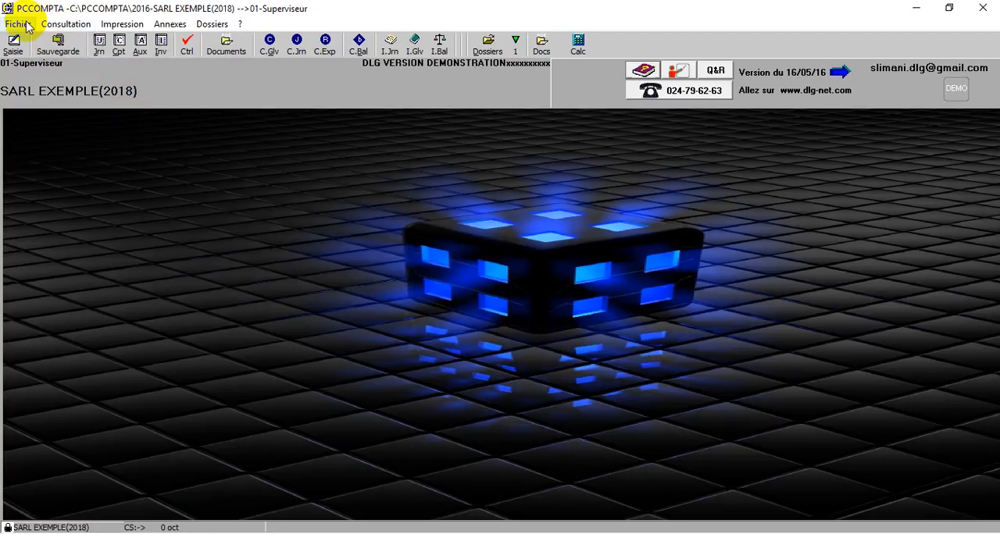
click(15, 46)
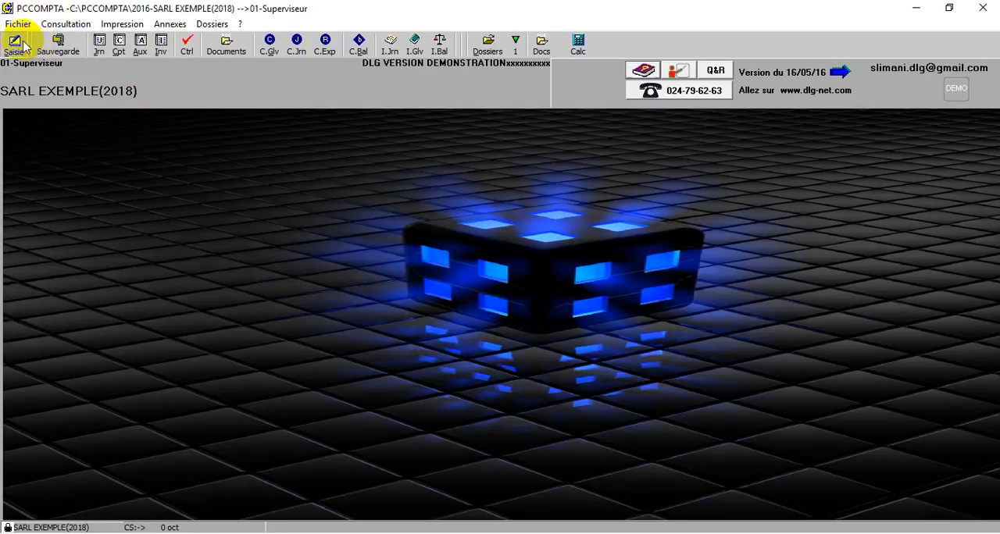
click(89, 49)
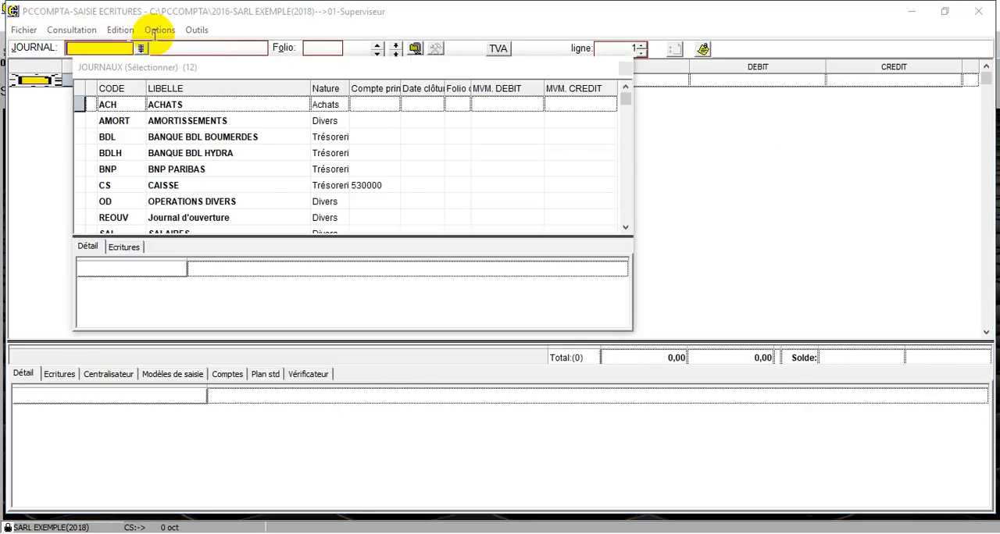
Examine the journals imported into the dossier, from ACHATS to VENTES, and close the journal list and entry window
click(181, 122)
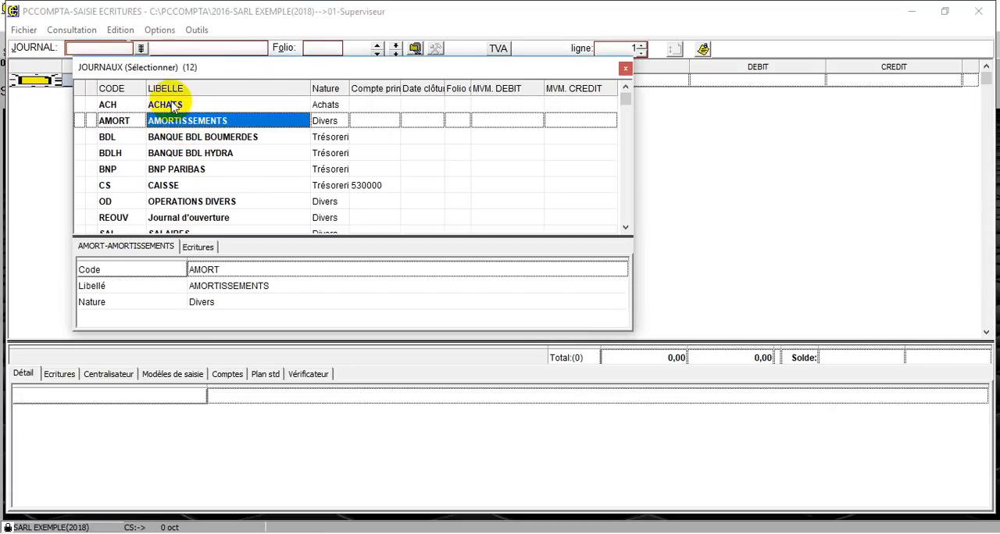
click(172, 107)
key(Down)
key(Down)
key(Down)
key(Down)
key(Down)
key(Down)
key(Down)
key(Down)
key(Down)
key(Down)
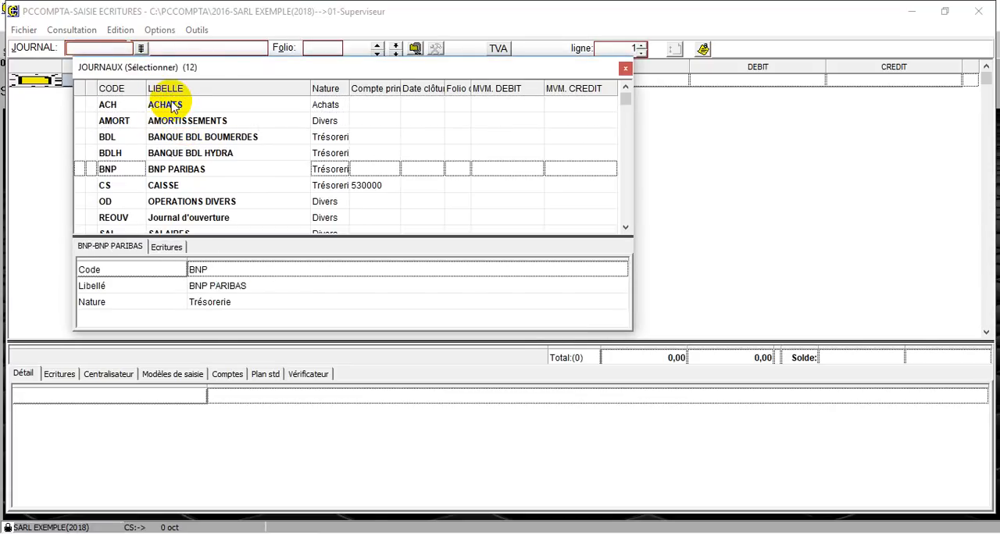
key(Down)
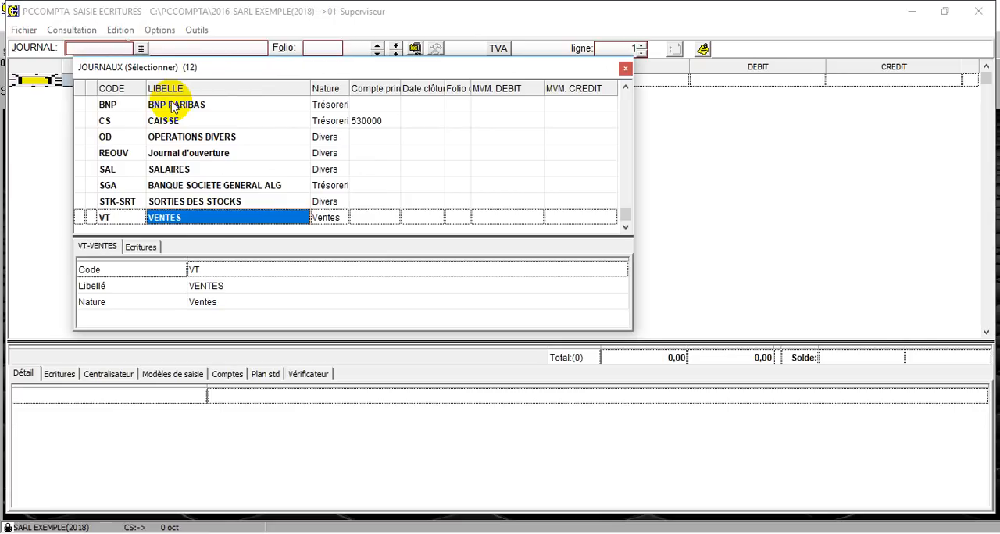
key(Up)
key(Up)
key(Up)
key(Up)
key(Up)
key(Up)
key(Up)
key(Up)
key(Up)
key(Up)
key(Up)
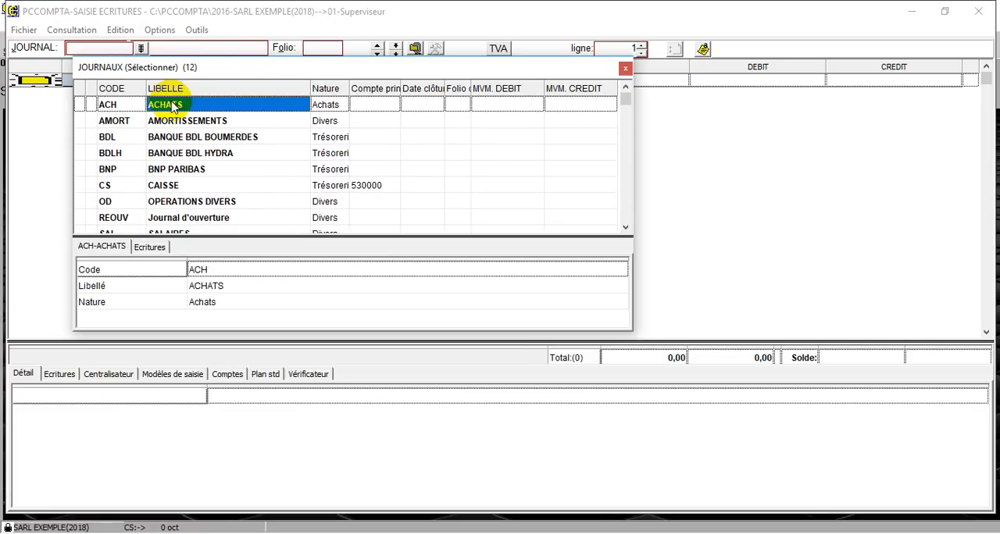
key(Down)
key(Down)
key(Down)
key(Down)
key(Down)
key(Down)
key(Down)
key(Down)
key(Down)
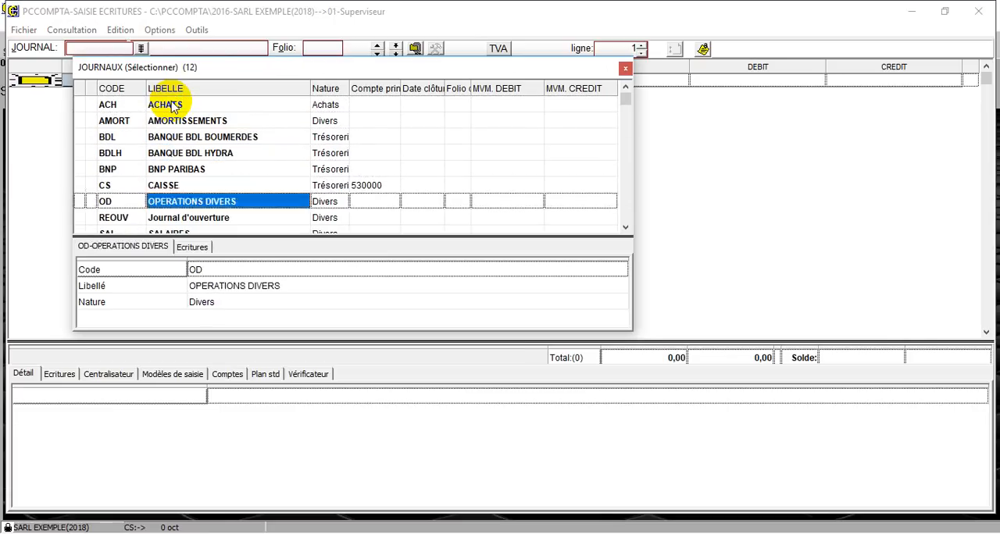
key(Down)
key(Down)
key(Up)
key(Up)
key(Up)
key(Up)
key(Up)
key(Up)
key(Up)
key(Up)
key(Up)
key(Up)
key(Up)
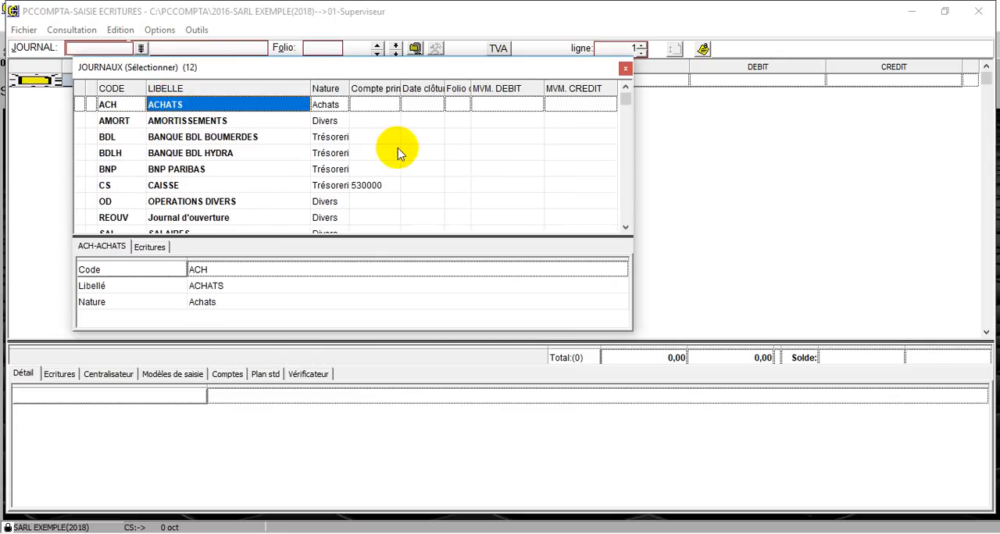
click(625, 70)
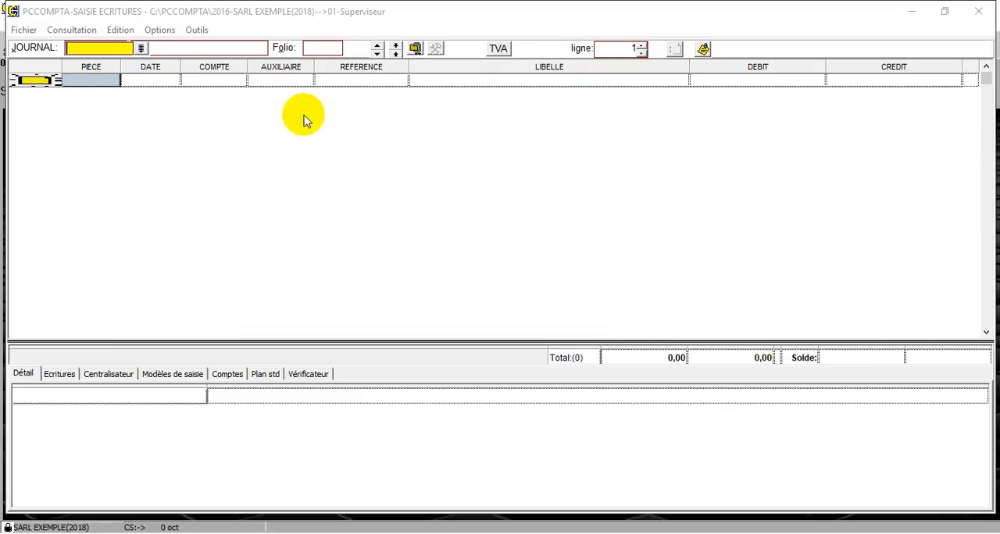
click(974, 11)
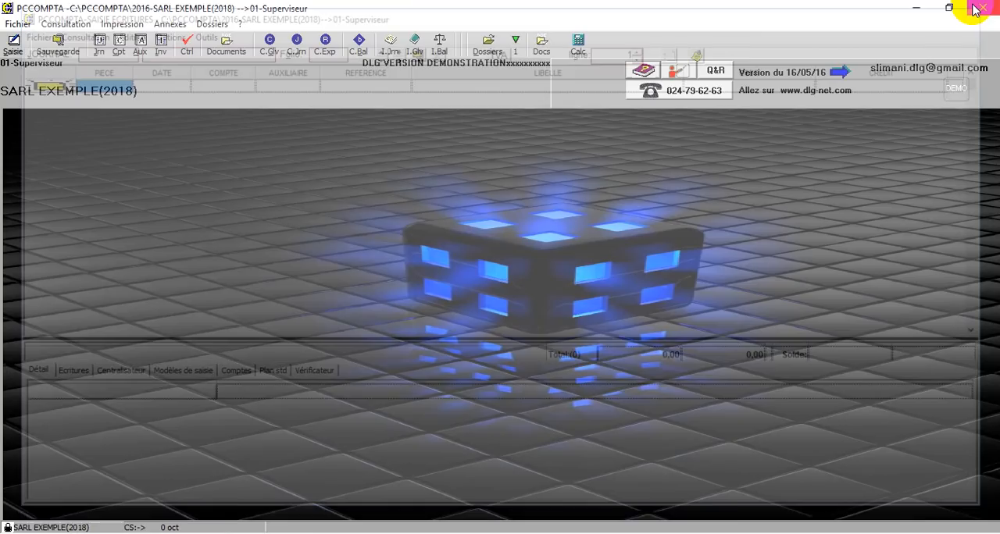
Open the Investissements table and bring up the form for creating a new investment record
click(17, 25)
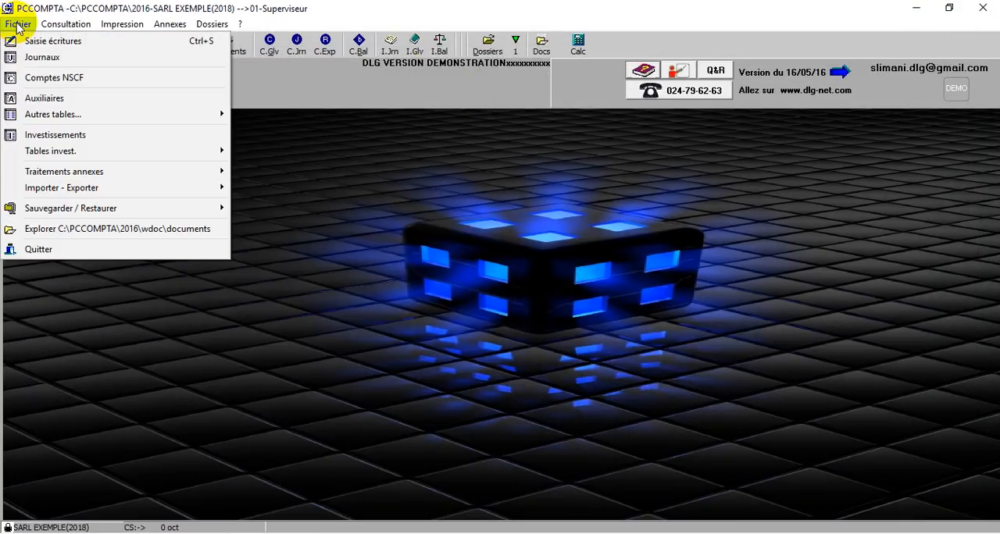
click(23, 28)
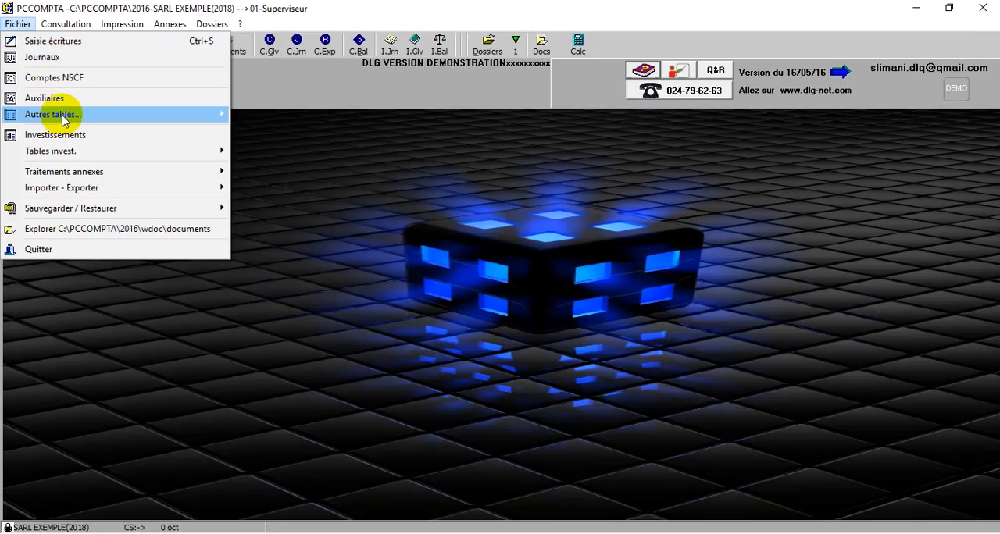
mouse_move(64, 120)
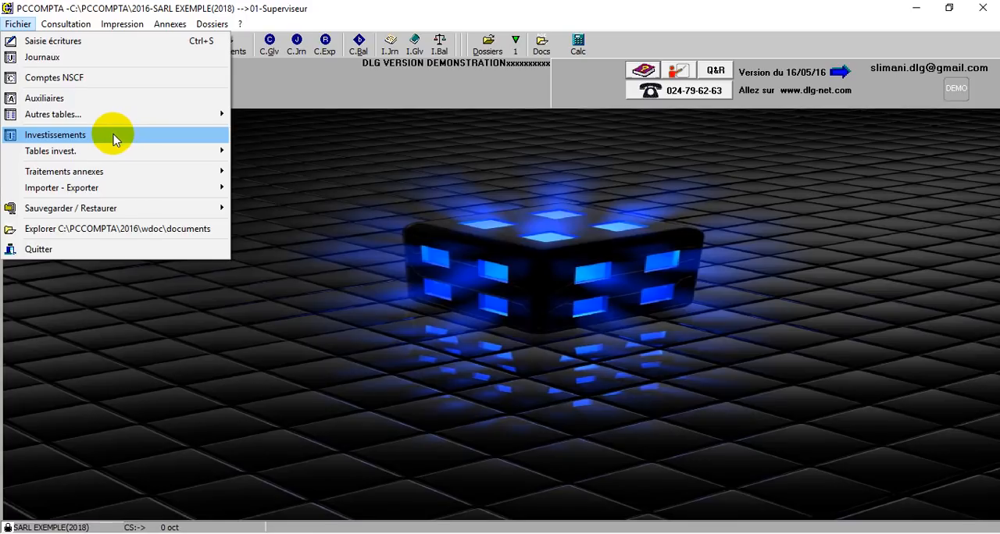
click(111, 135)
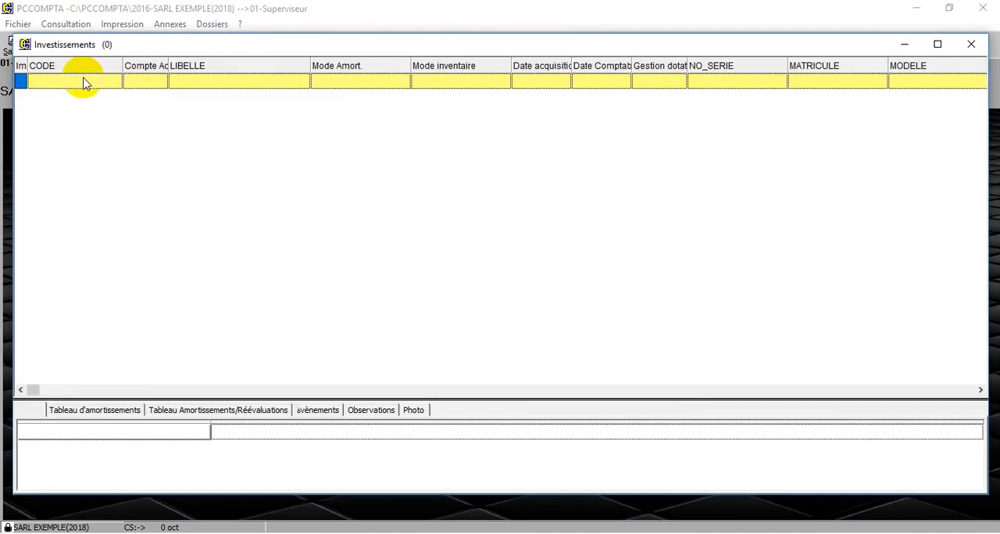
click(83, 82)
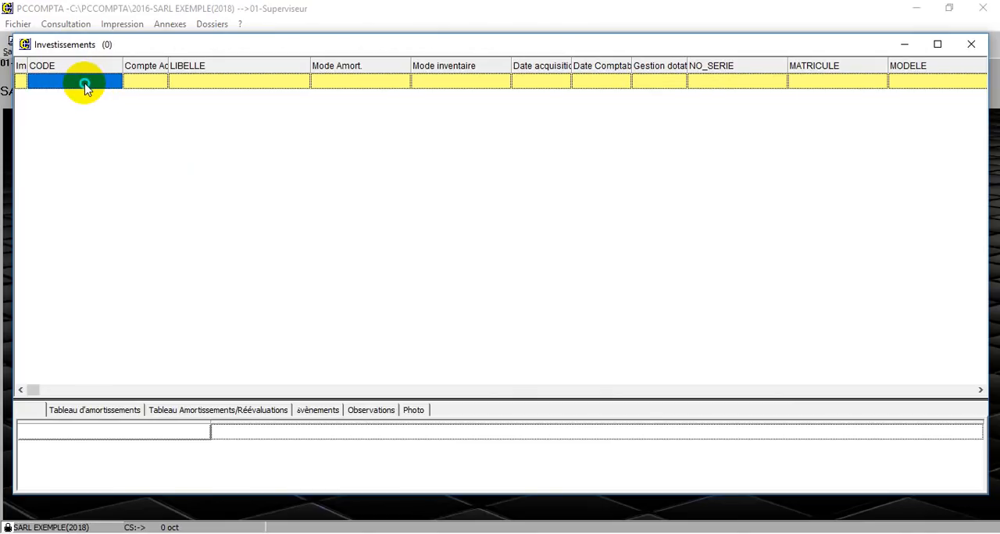
right_click(85, 85)
click(107, 114)
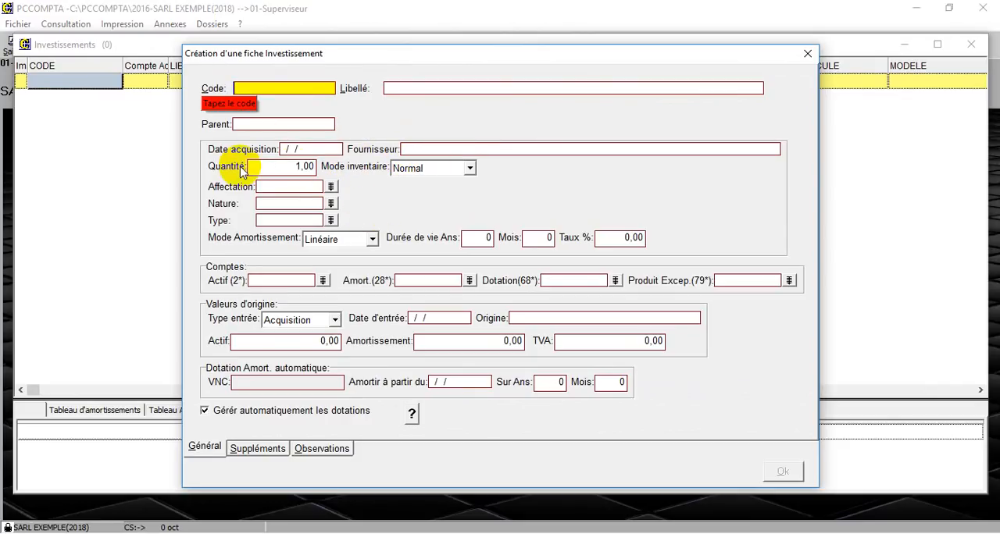
Examine the inventory mode options and the Observations page of the investment form, and close it and the table without saving
click(471, 169)
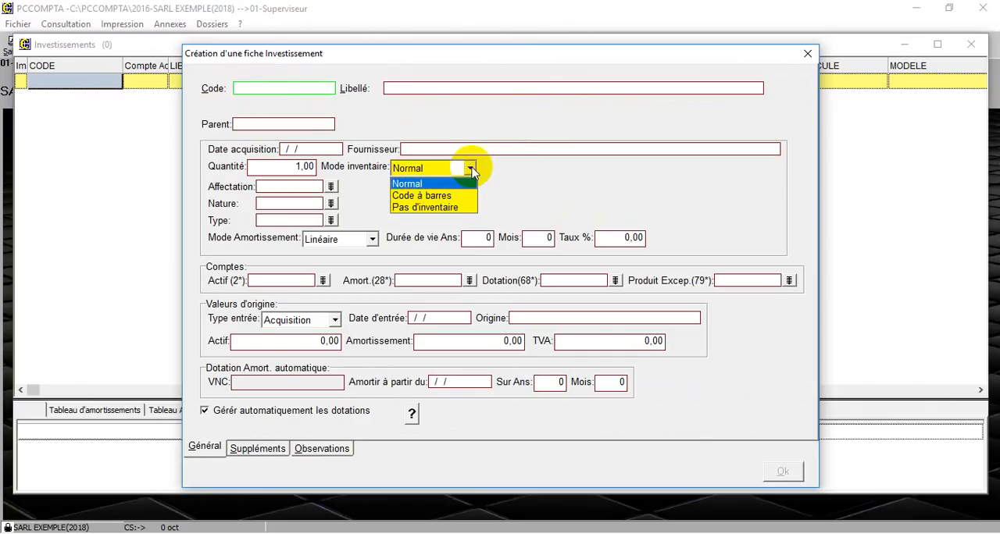
click(472, 171)
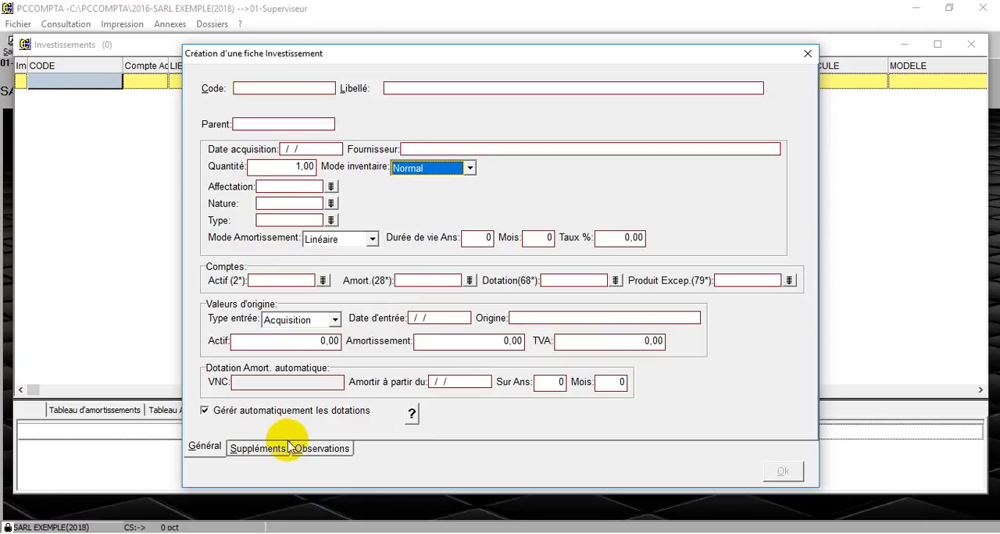
click(321, 448)
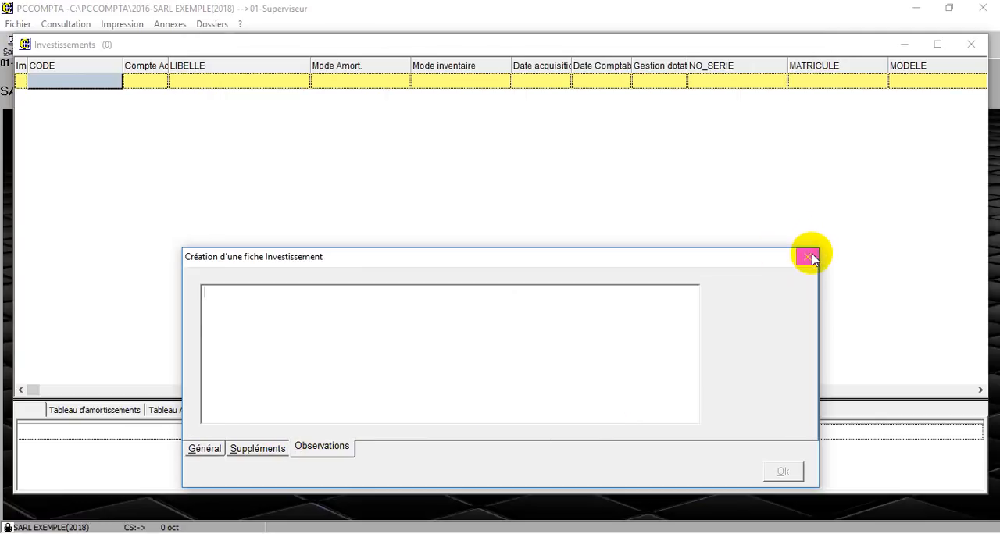
click(807, 257)
click(971, 47)
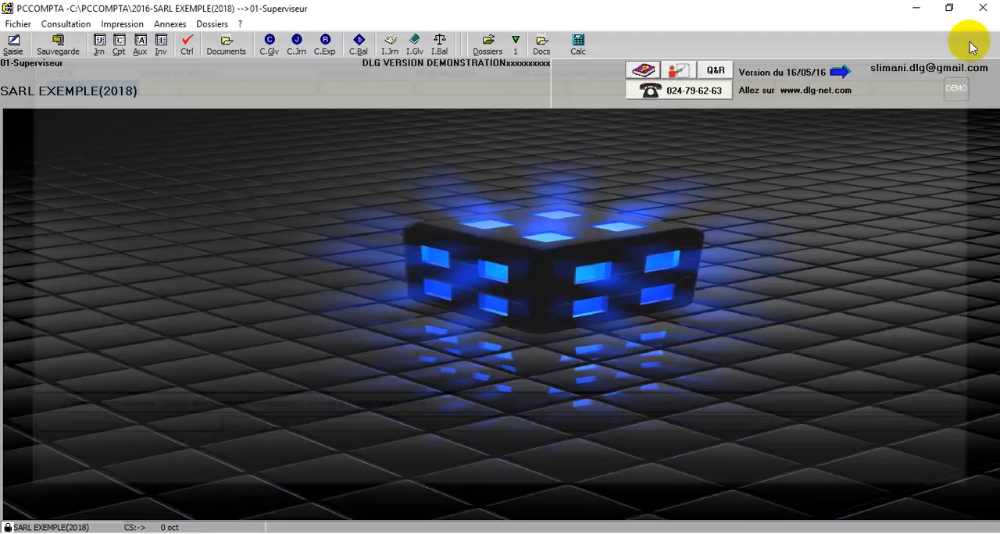
Open the account-to-account transfer of écritures, examine the account lists for its origin and destination codes, and close it without executing
click(22, 26)
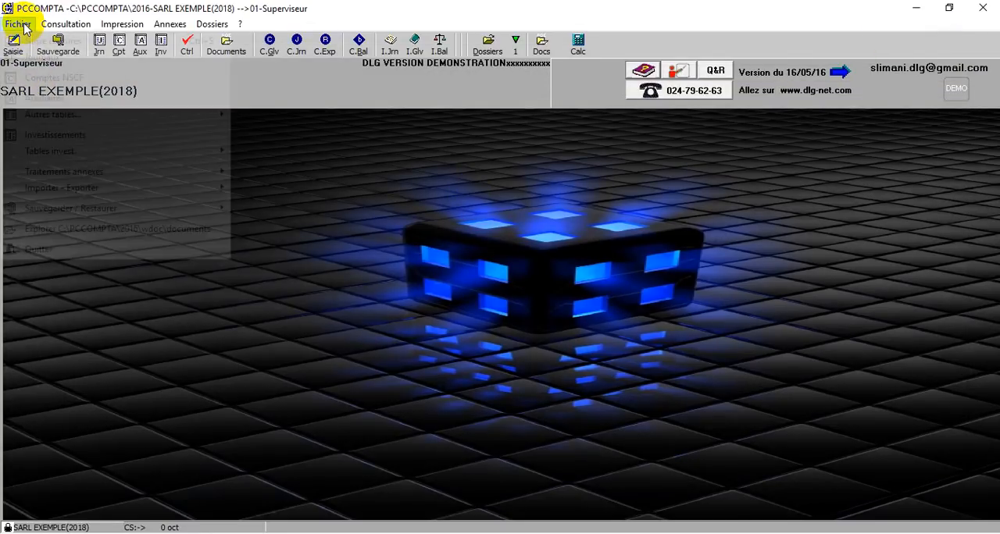
mouse_move(62, 152)
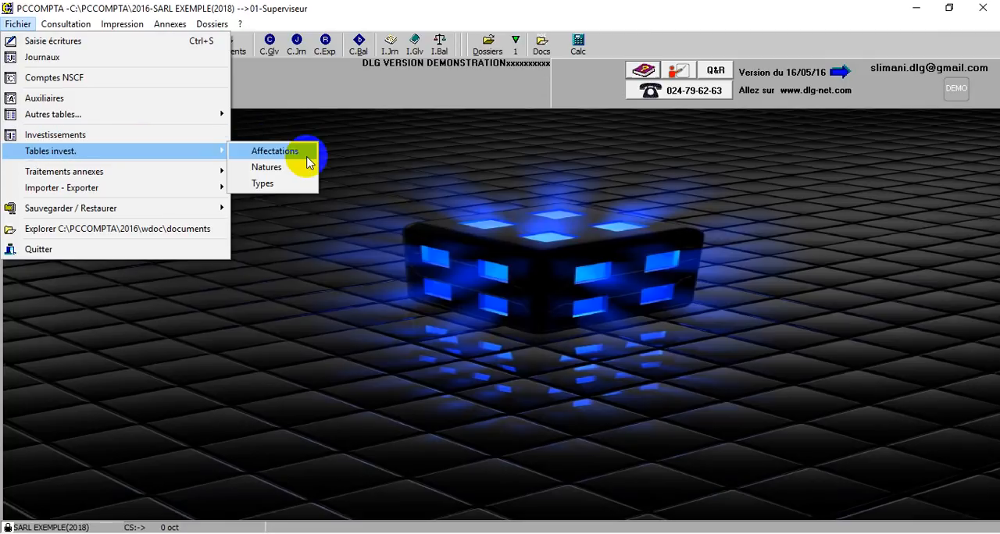
mouse_move(168, 172)
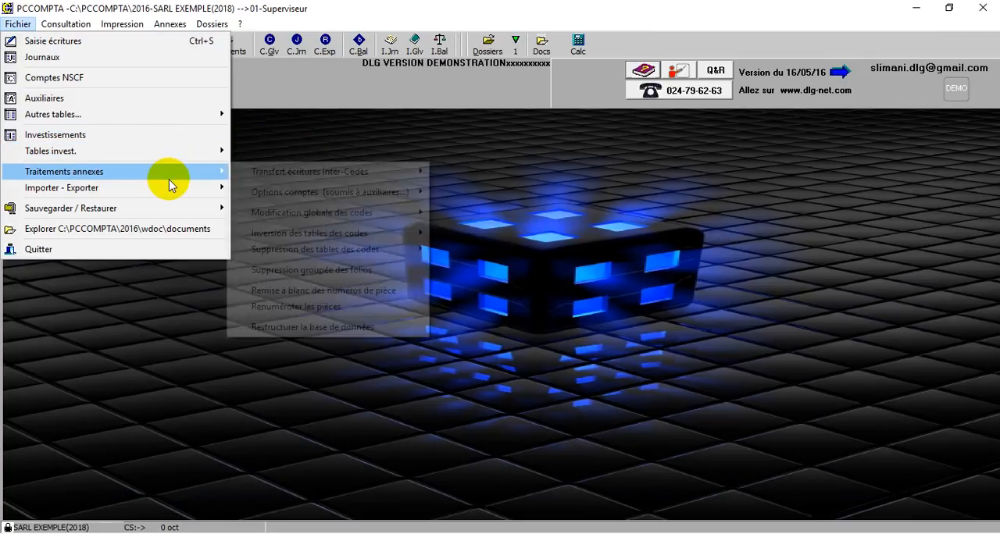
mouse_move(296, 176)
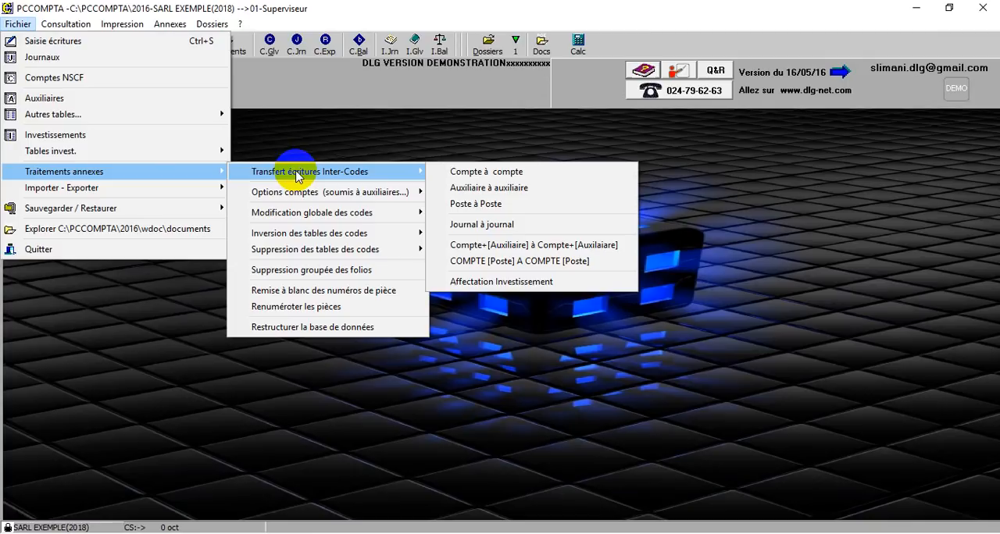
click(585, 171)
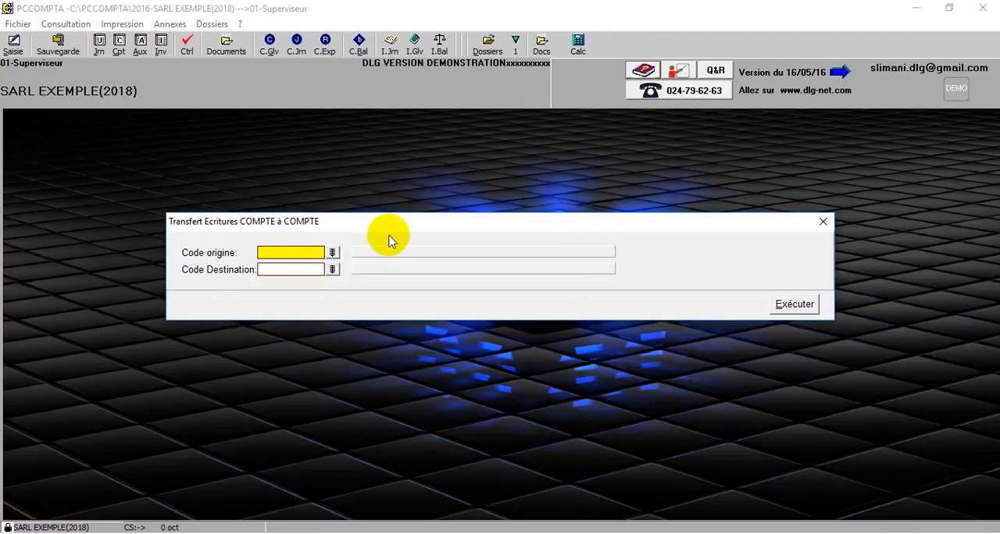
click(332, 253)
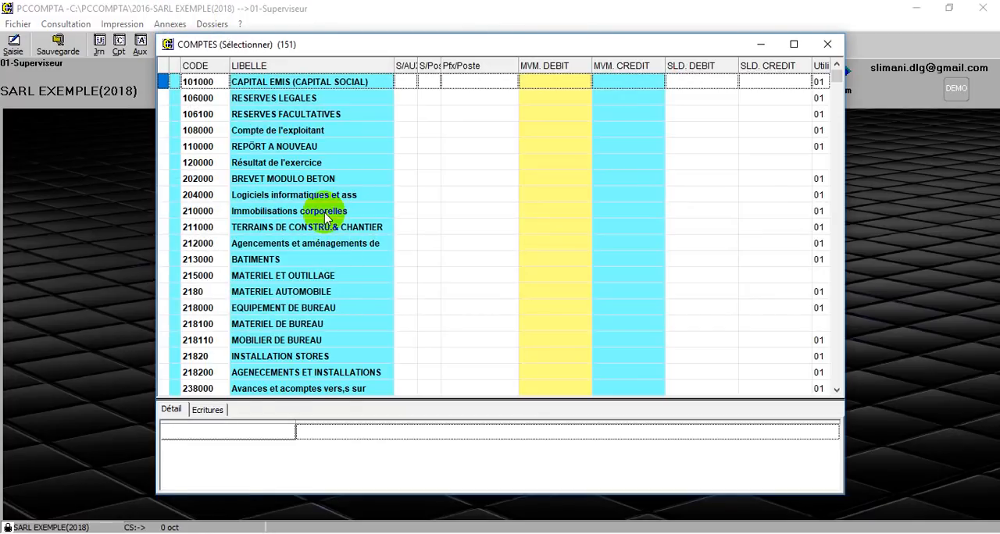
click(826, 45)
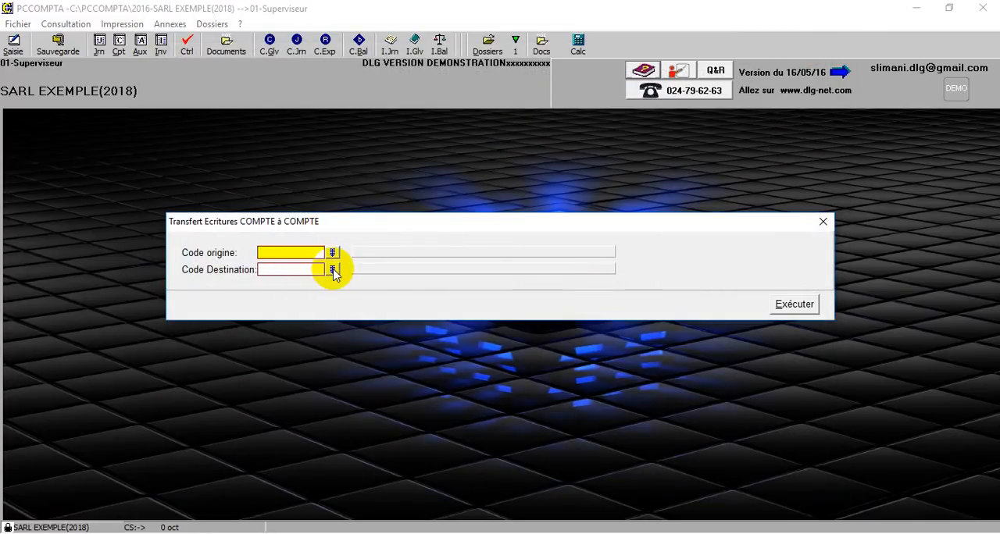
click(333, 270)
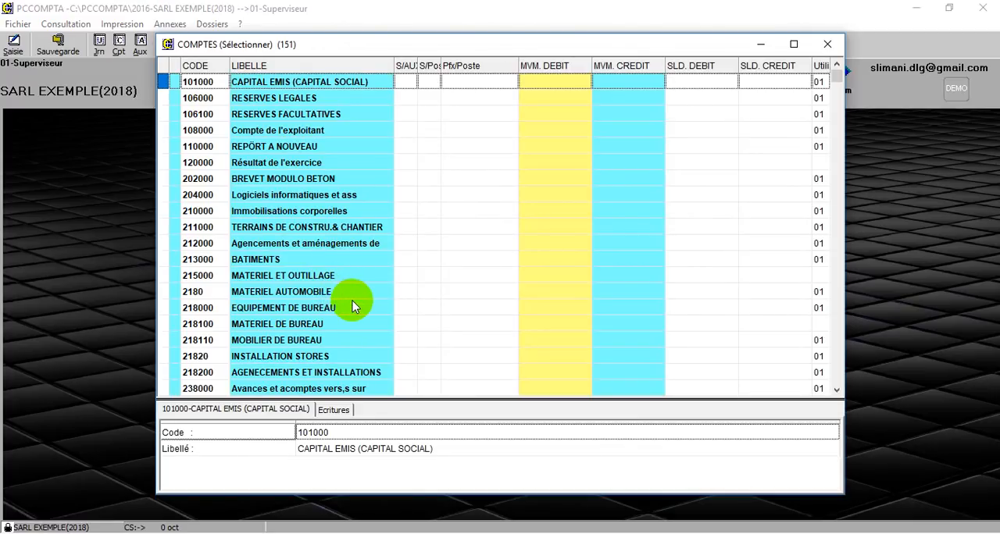
click(827, 43)
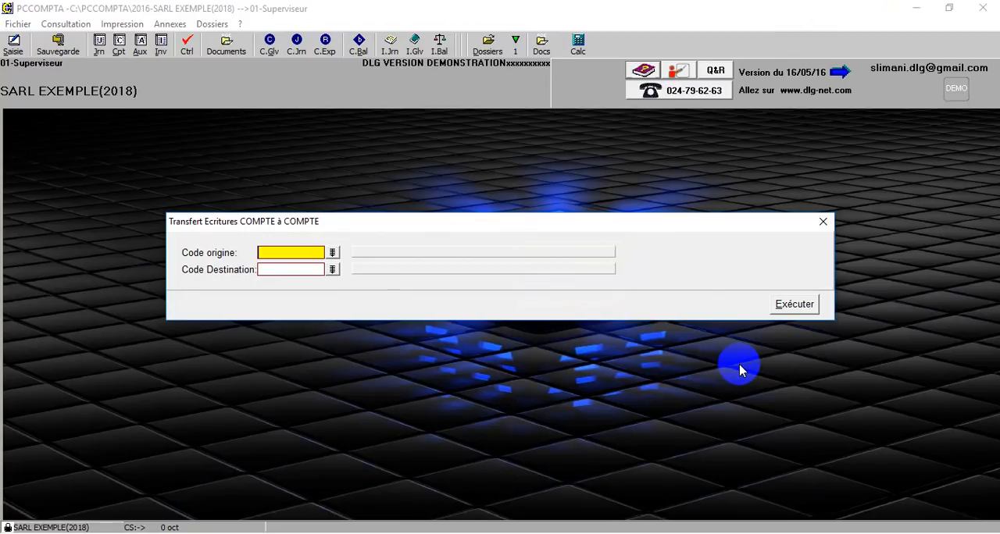
click(820, 222)
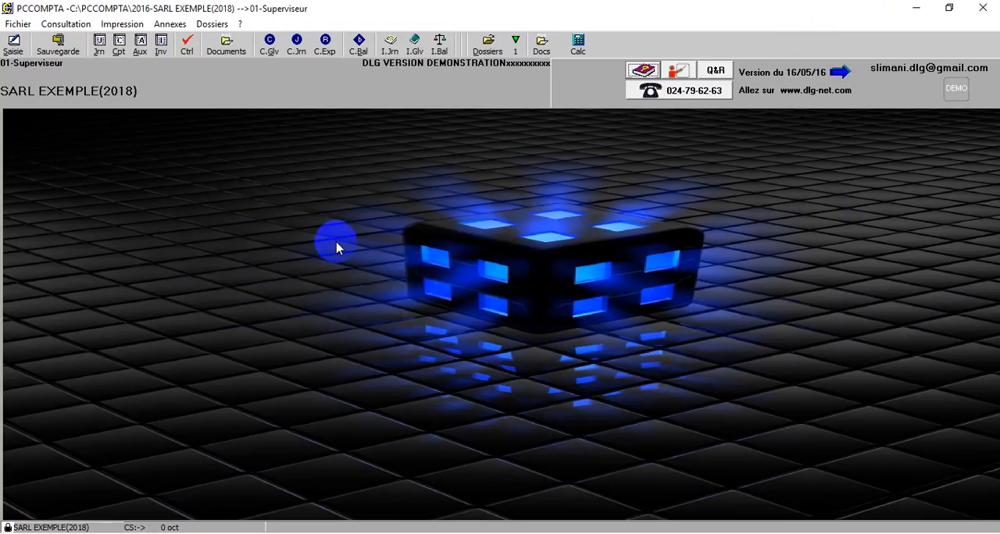
Examine the Importer - Exporter options and the Traitements annexes commands for transferring, globally modifying, inverting and deleting codes
click(16, 25)
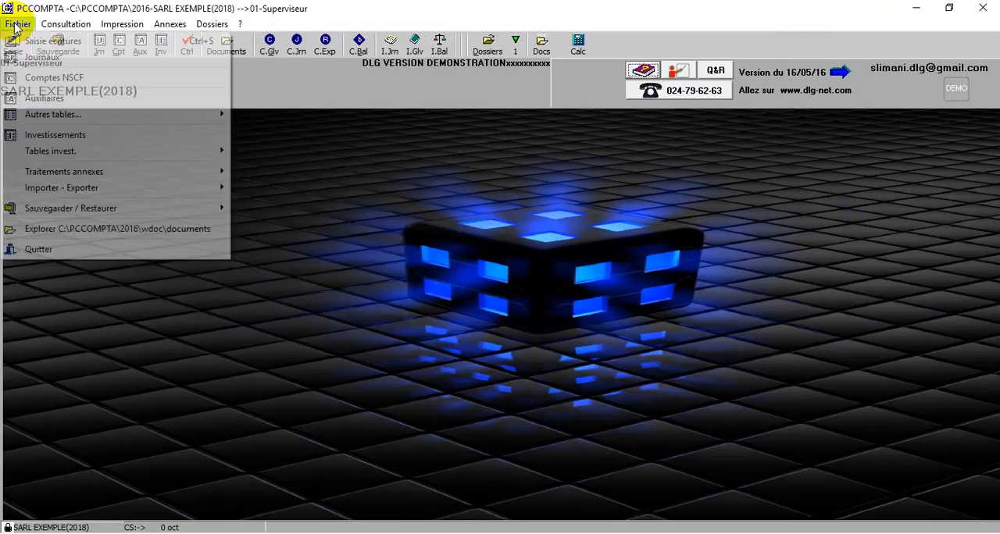
mouse_move(74, 187)
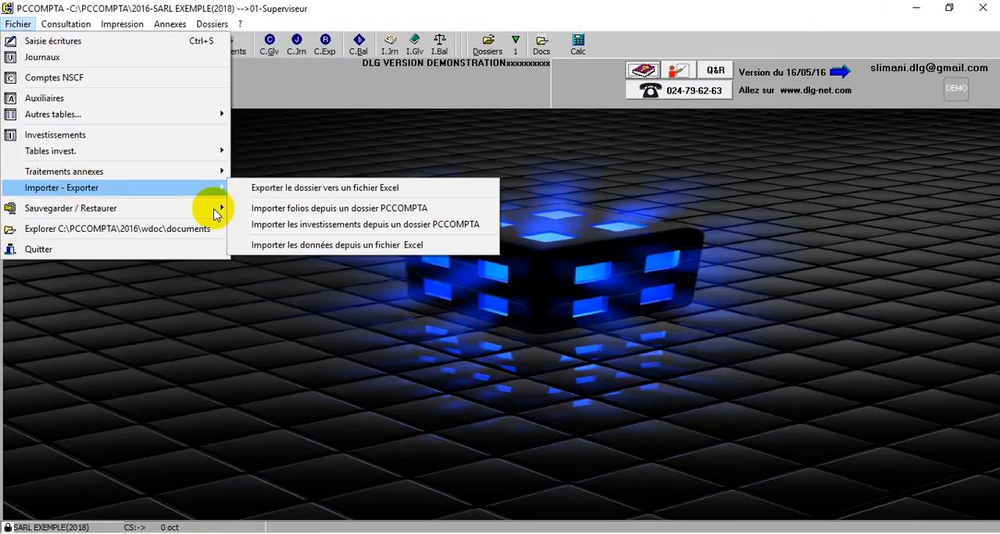
mouse_move(205, 172)
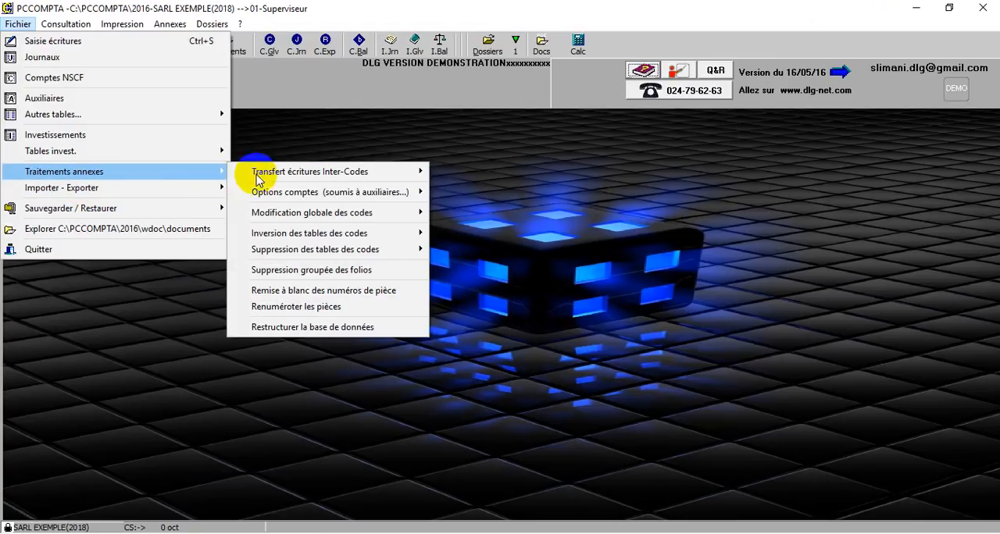
mouse_move(257, 175)
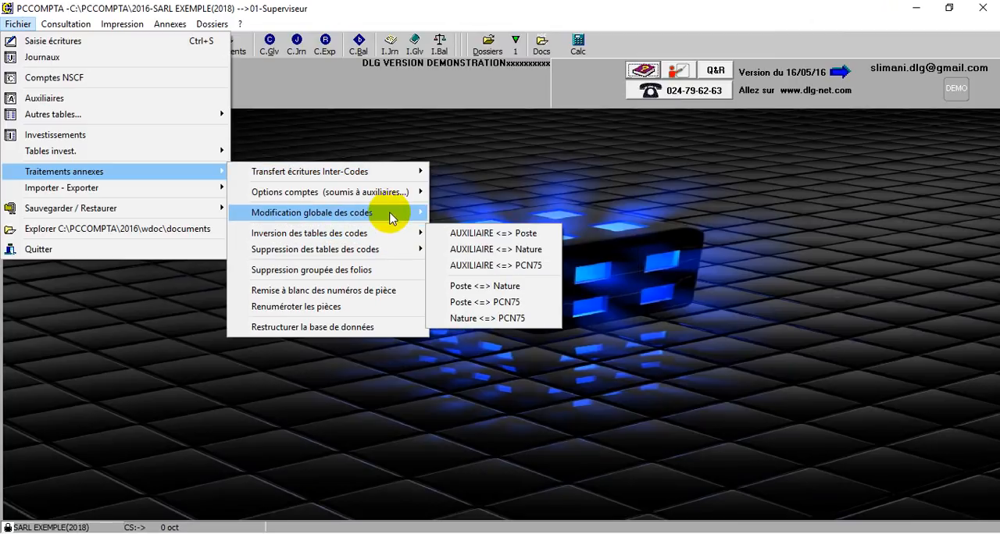
mouse_move(390, 218)
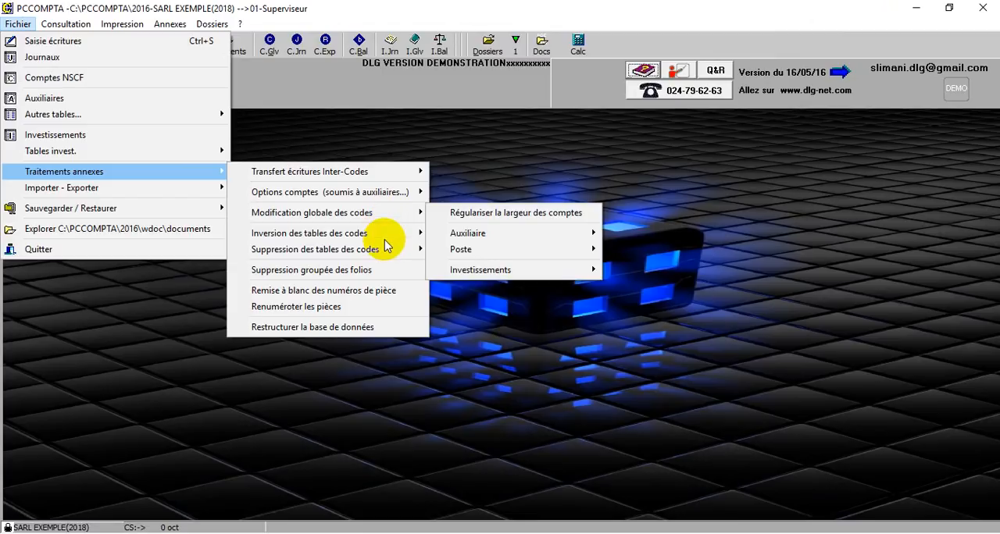
mouse_move(385, 239)
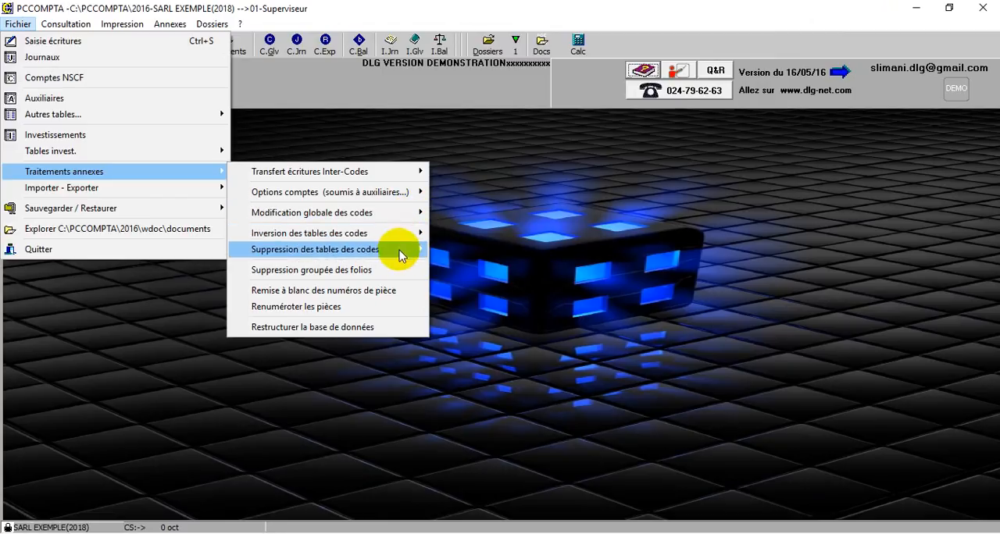
mouse_move(401, 255)
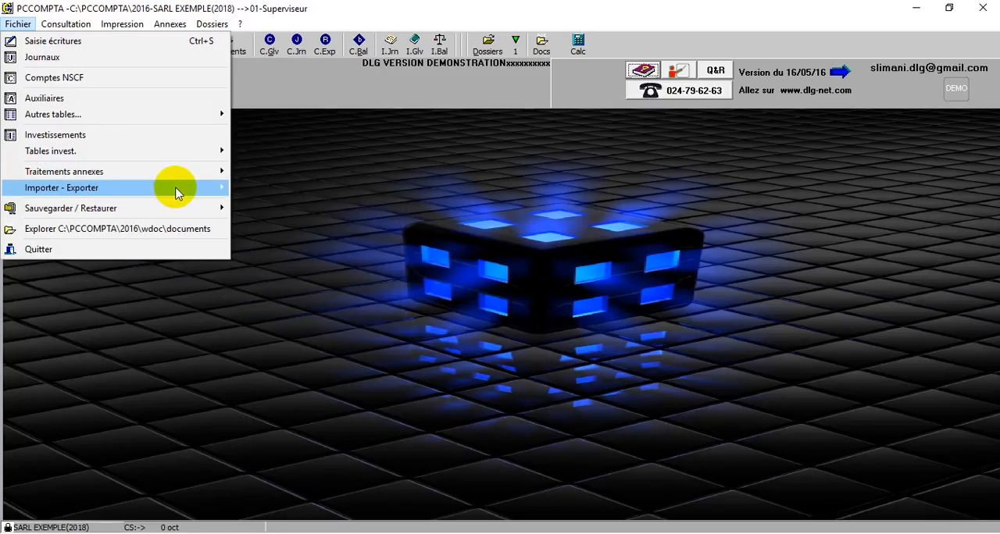
mouse_move(176, 192)
Bring up the Sauvegarder sous dialog for the dossier's zip backup, look at its destination and file name, and cancel it
mouse_move(207, 208)
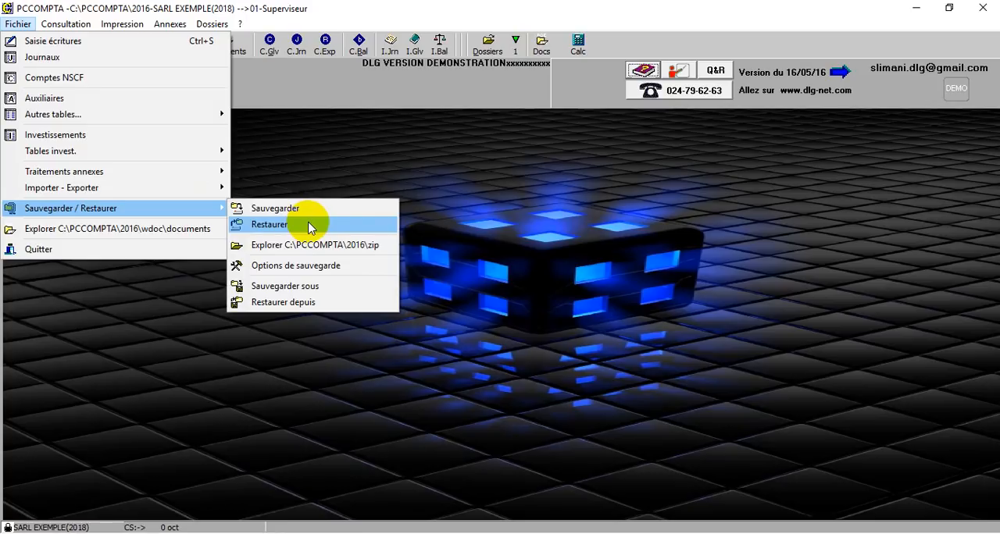
click(323, 288)
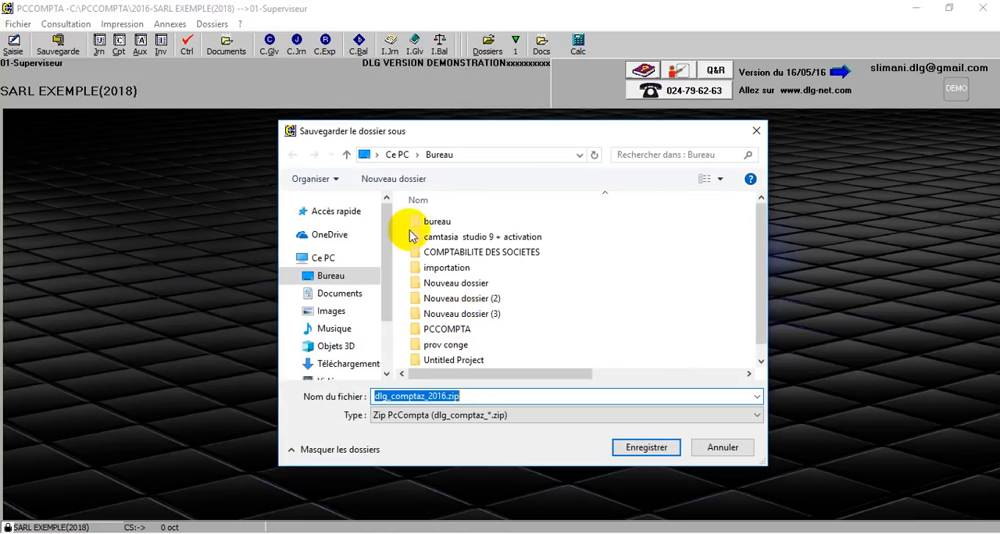
click(648, 453)
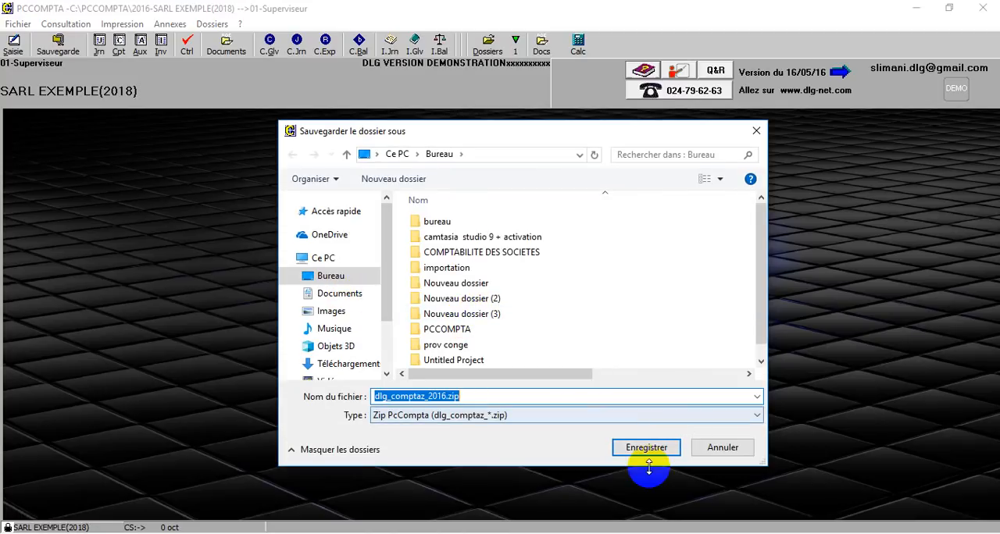
click(723, 447)
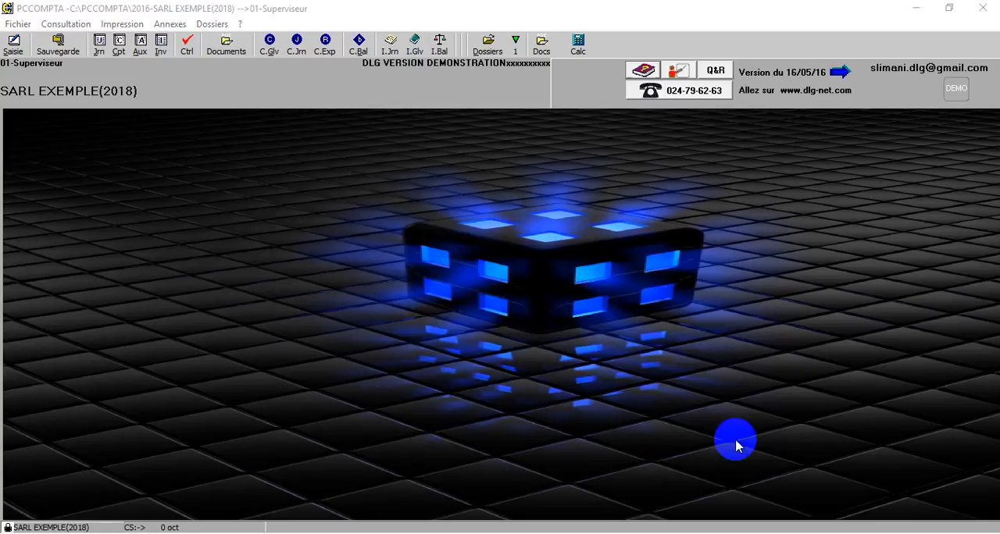
click(17, 23)
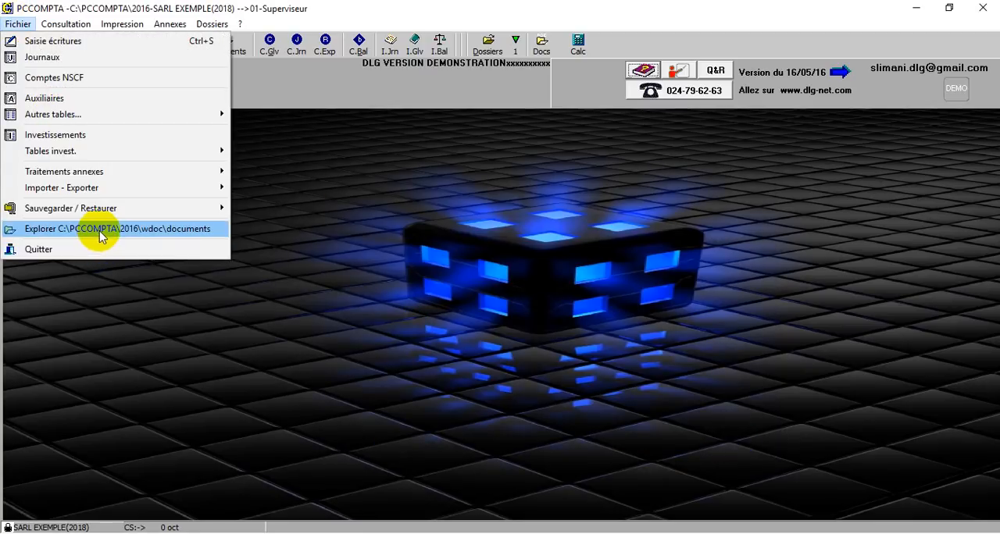
click(143, 305)
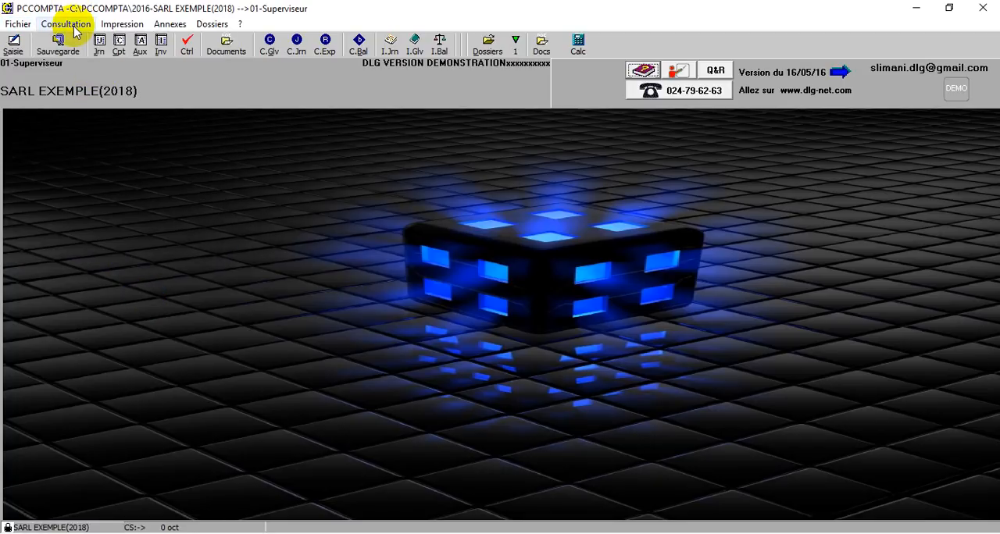
click(75, 28)
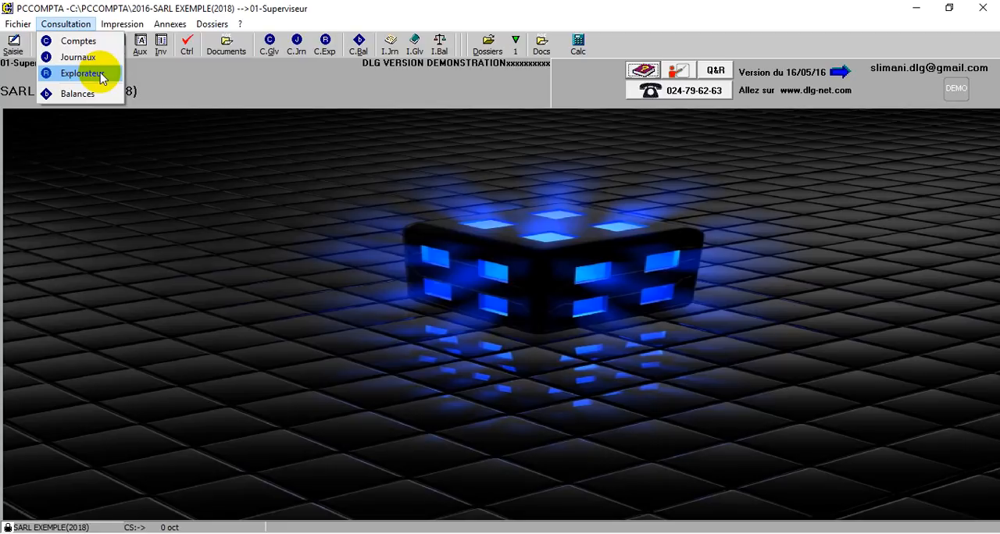
mouse_move(135, 24)
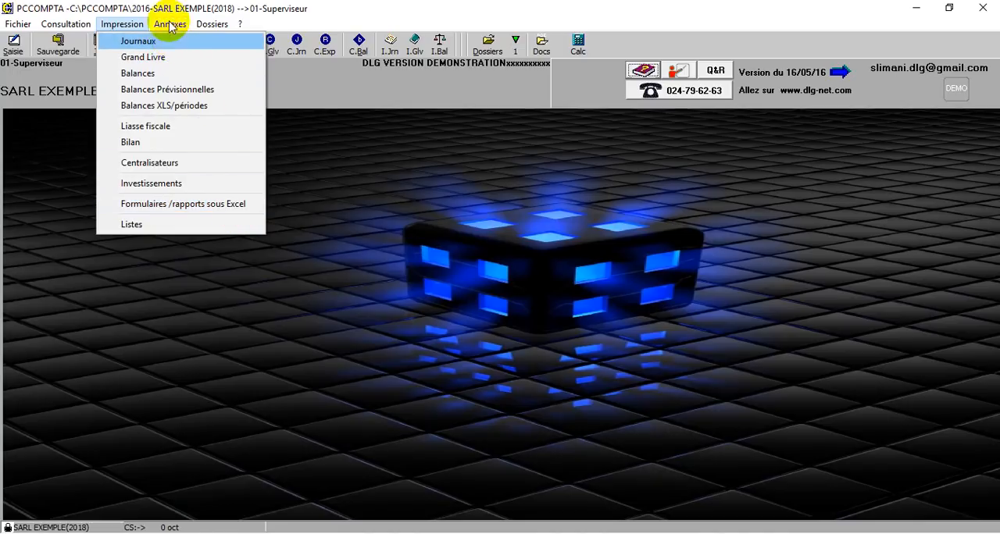
Open the dossier's parameters and examine the Arabic and English name and street fields on the Général page
mouse_move(169, 27)
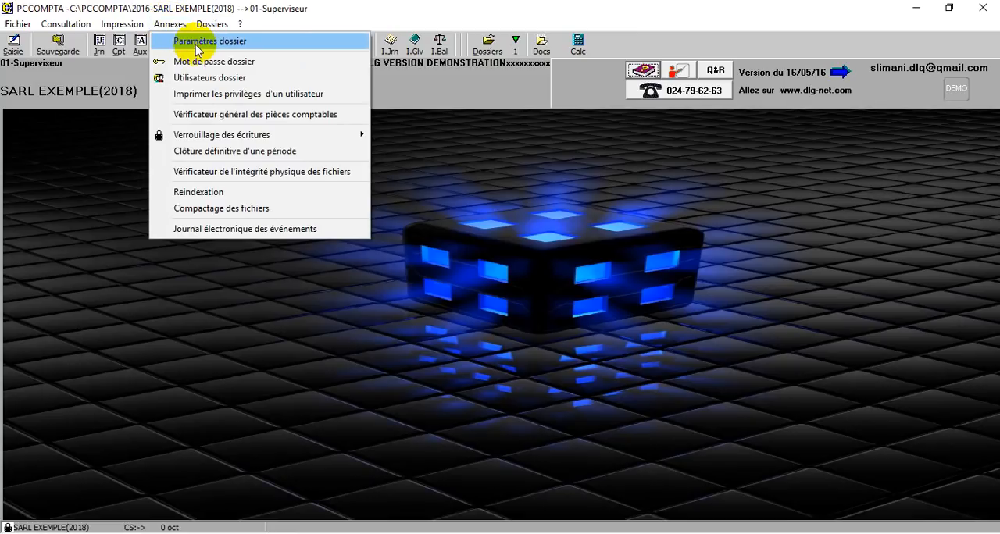
click(195, 42)
click(312, 216)
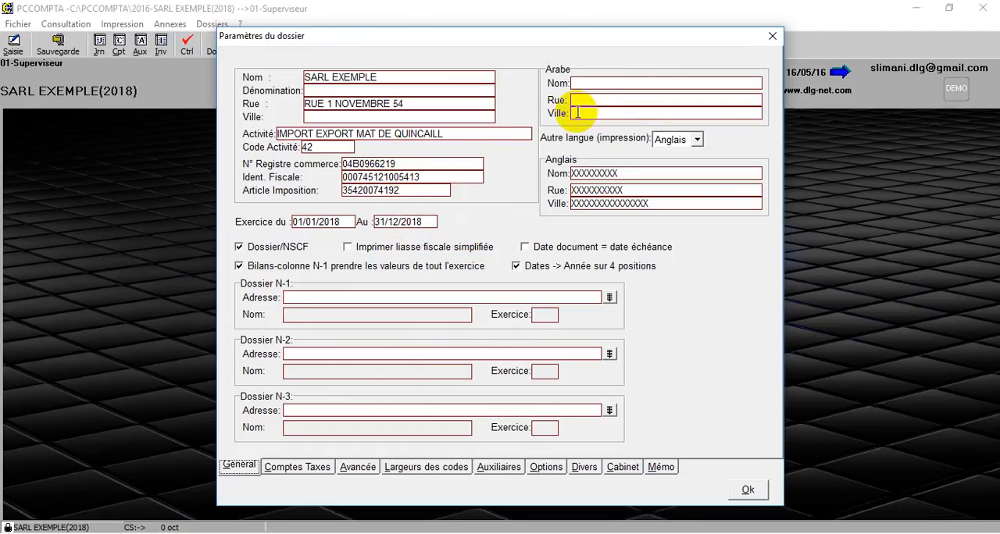
click(581, 82)
click(589, 102)
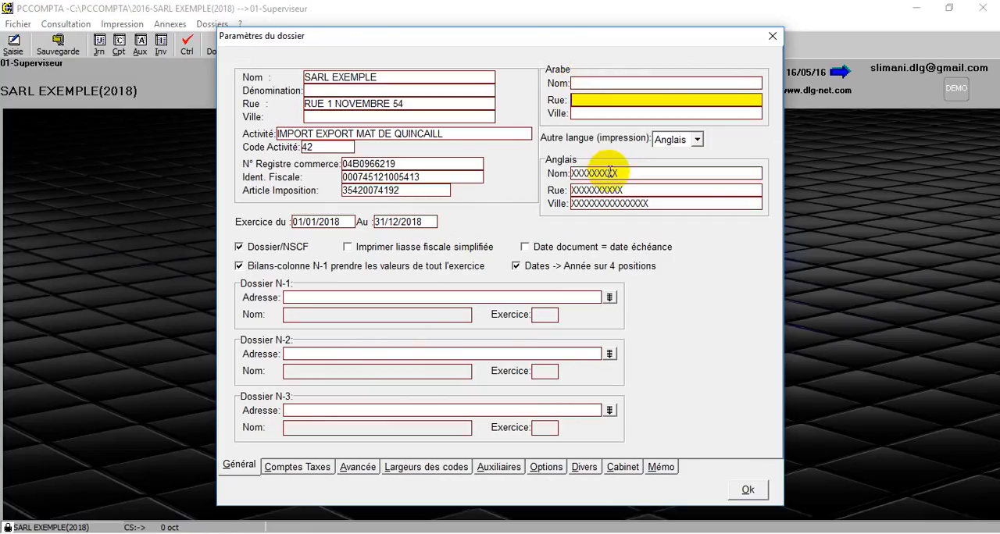
click(608, 172)
click(600, 189)
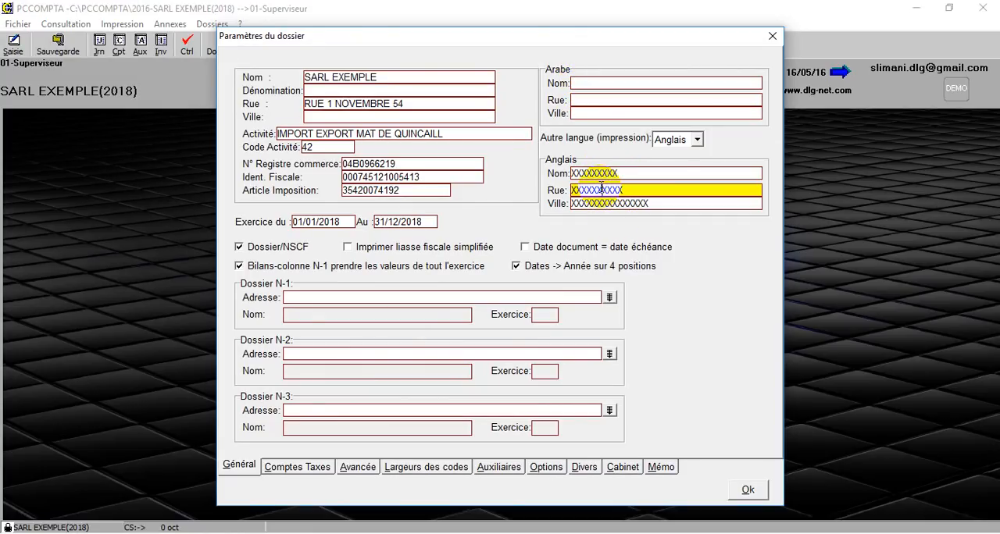
Examine the choices for the other printing language in the dossier's parameters, leaving Anglais selected
click(697, 139)
click(698, 139)
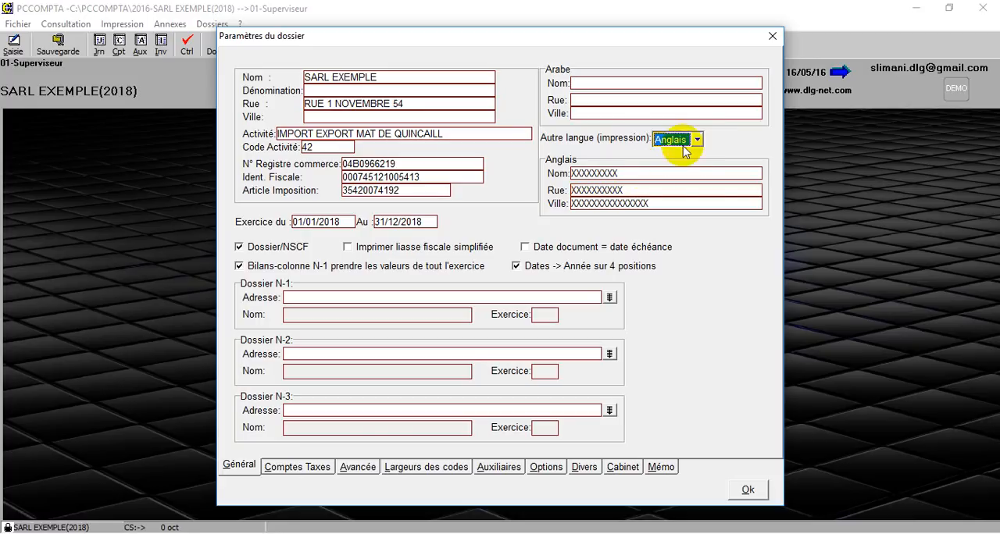
click(698, 139)
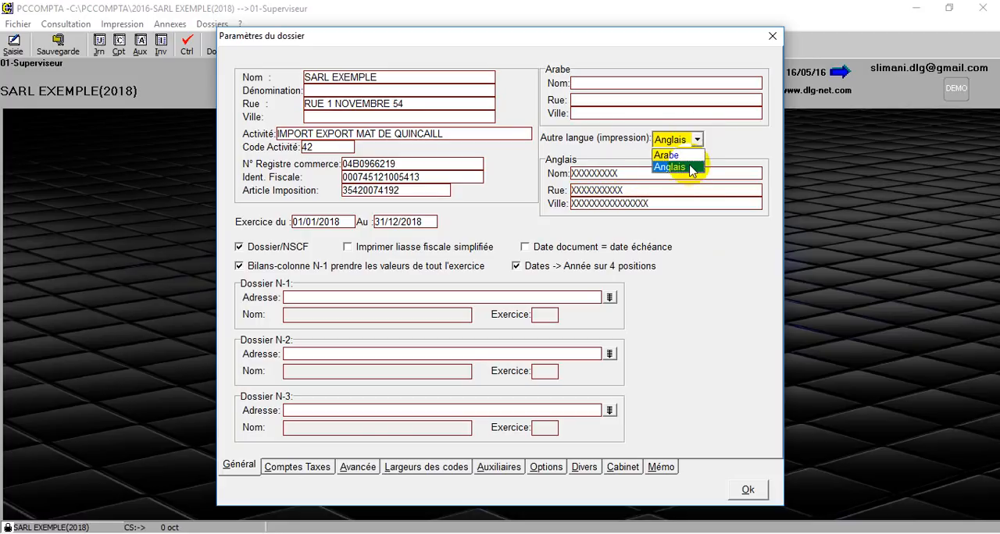
click(645, 209)
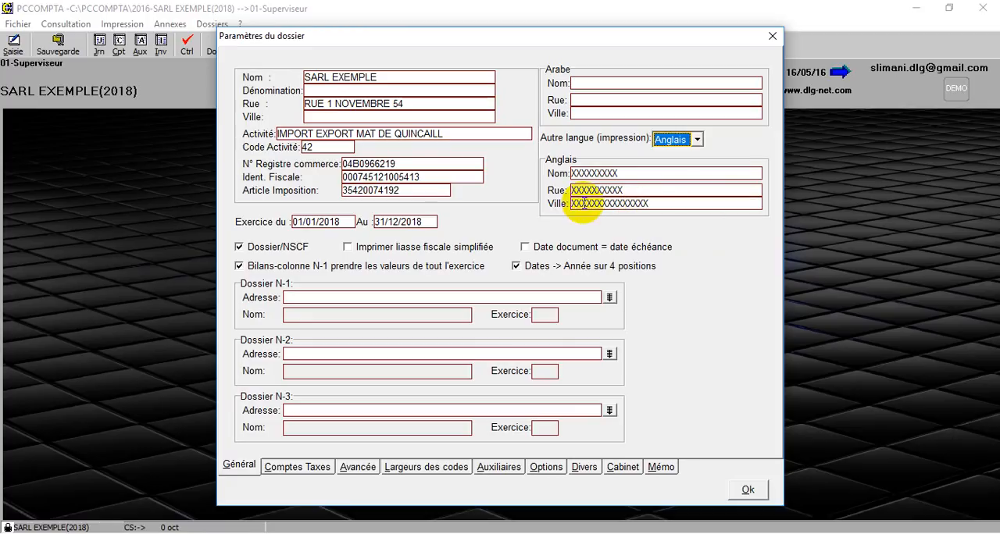
Examine the dossier selection lists for Dossier N-1 and Dossier N-2, close each without choosing a dossier, and confirm the parameters
click(307, 295)
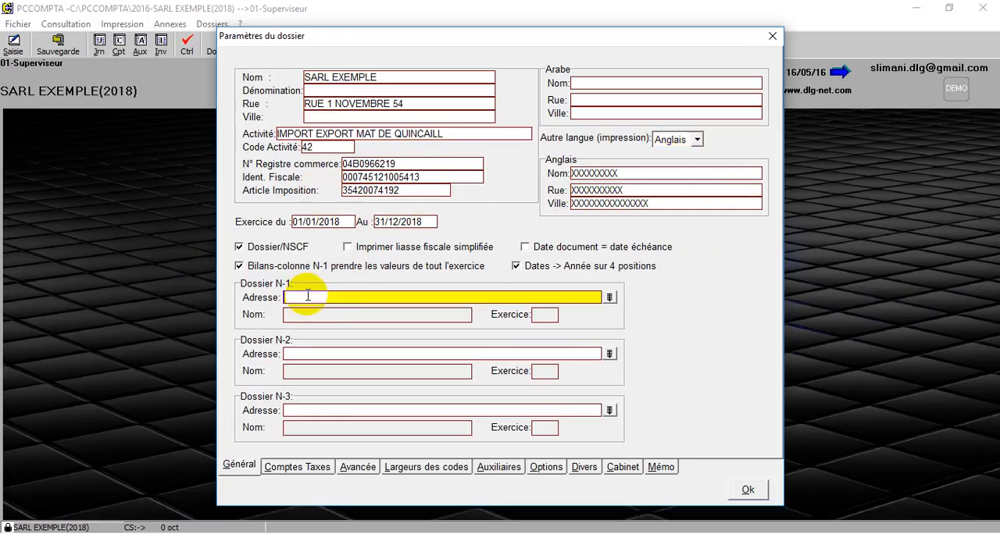
click(610, 297)
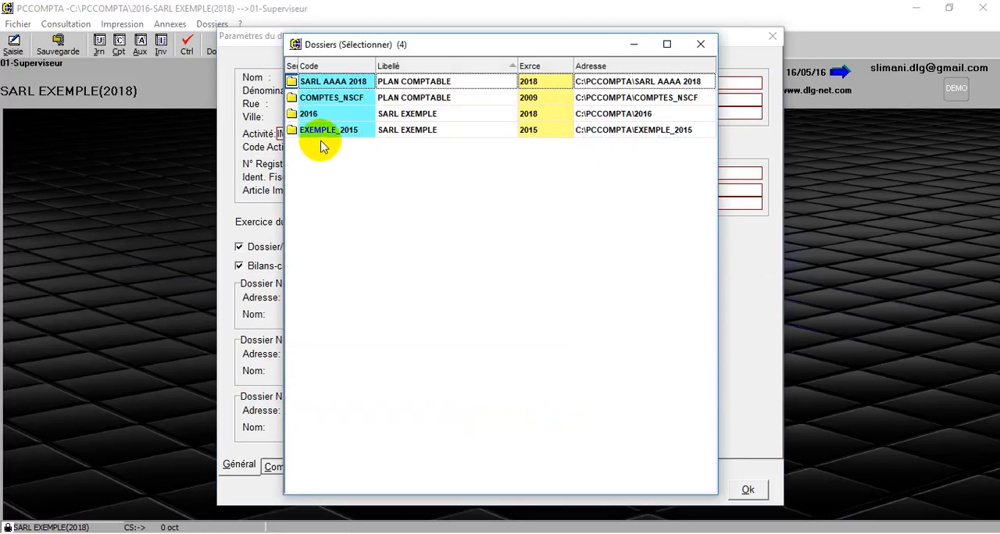
click(700, 44)
click(610, 353)
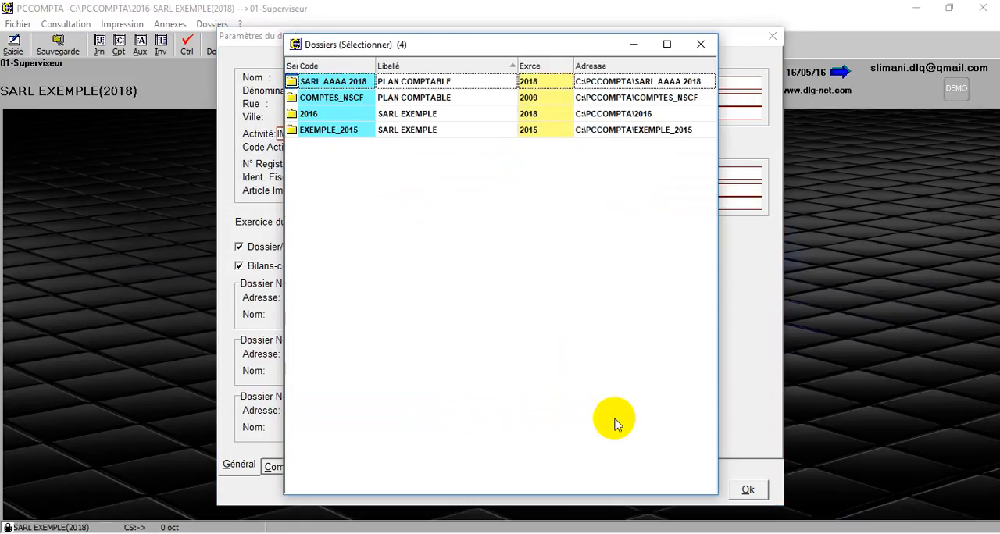
click(700, 44)
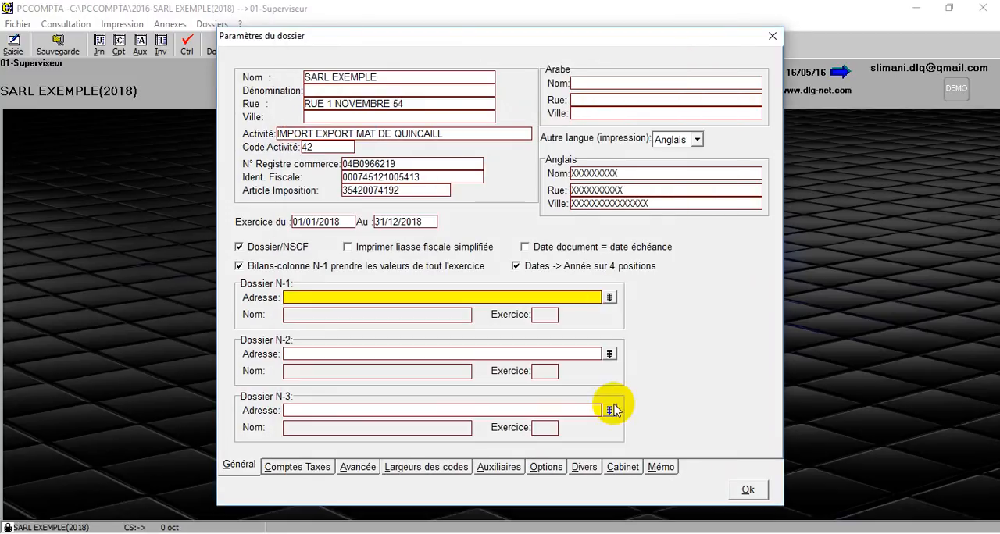
click(748, 490)
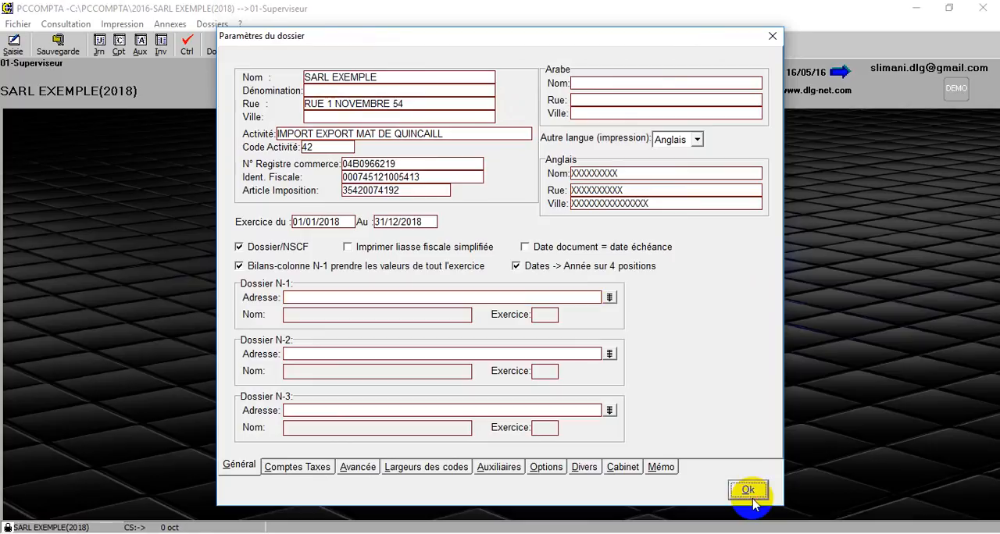